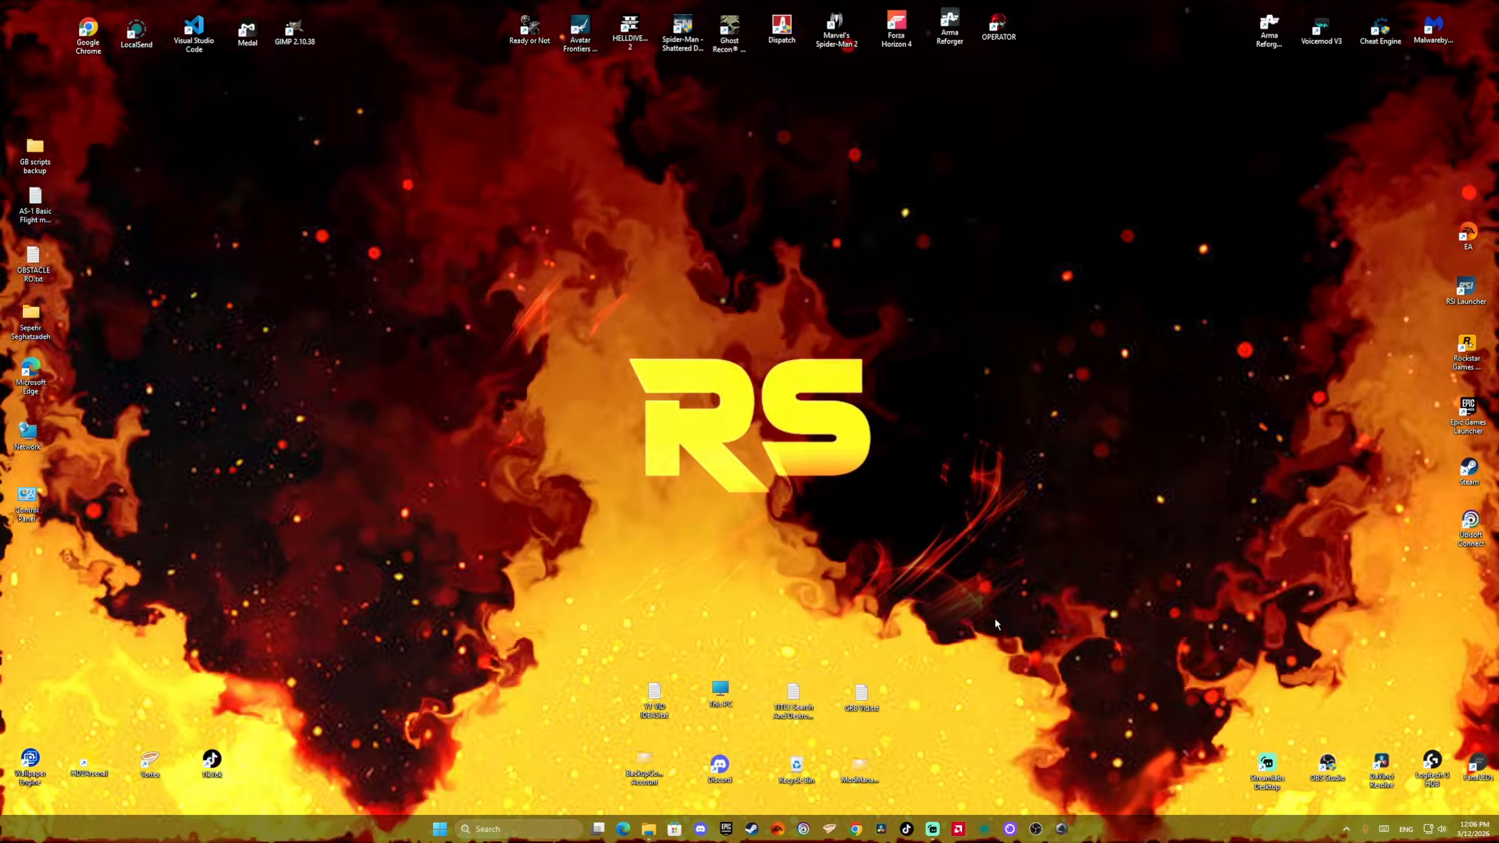
- Open the Ghost Recon Breakpoint page on Nexus Mods in Chrome and show its mods by Popular
left_click(856, 829)
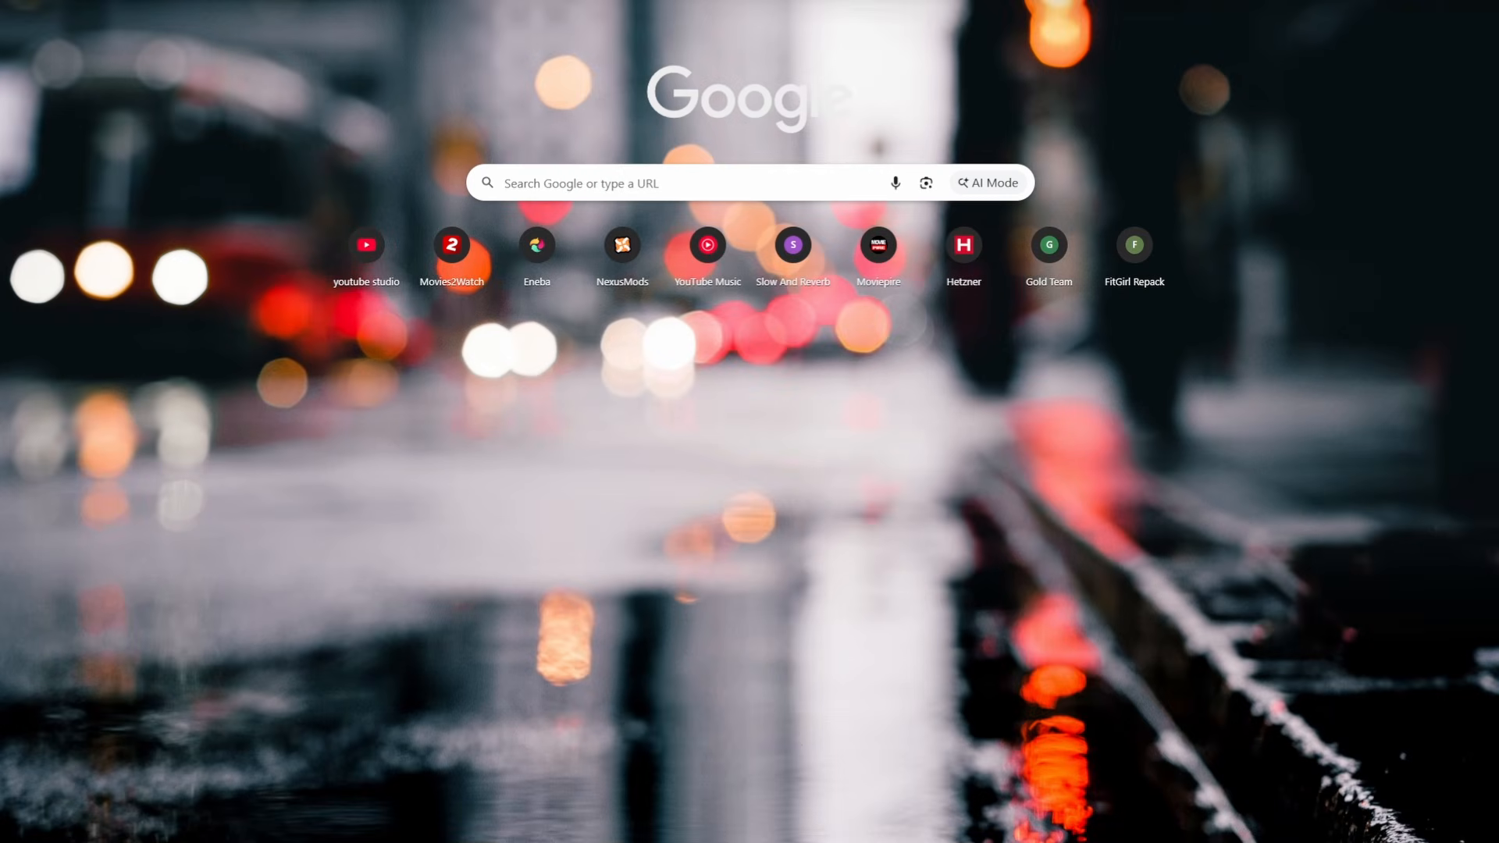
left_click(624, 250)
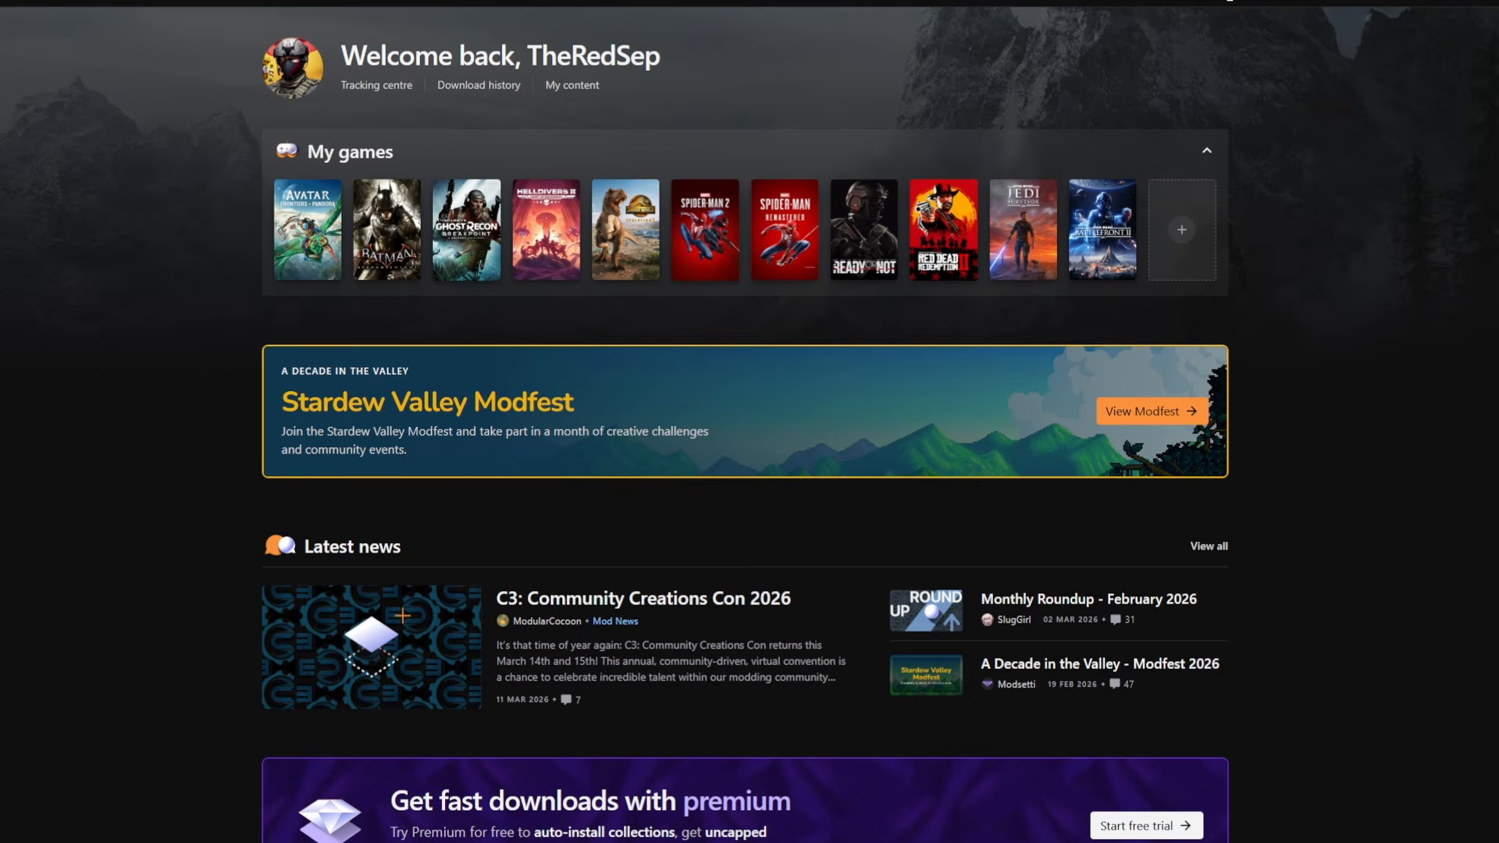
left_click(463, 228)
scroll(731, 306, "down", 5)
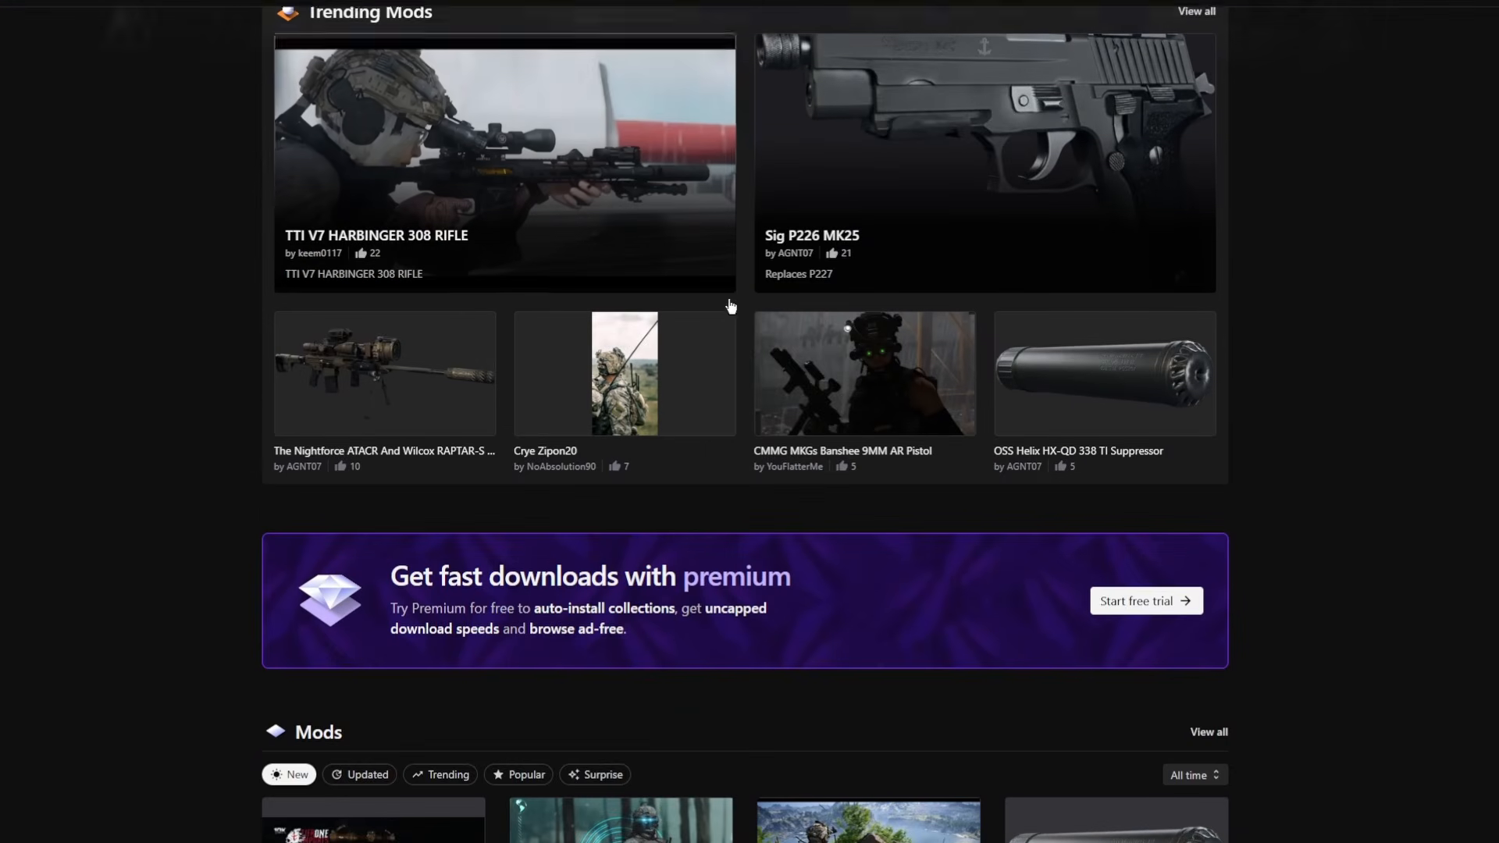
scroll(1328, 371, "down", 5)
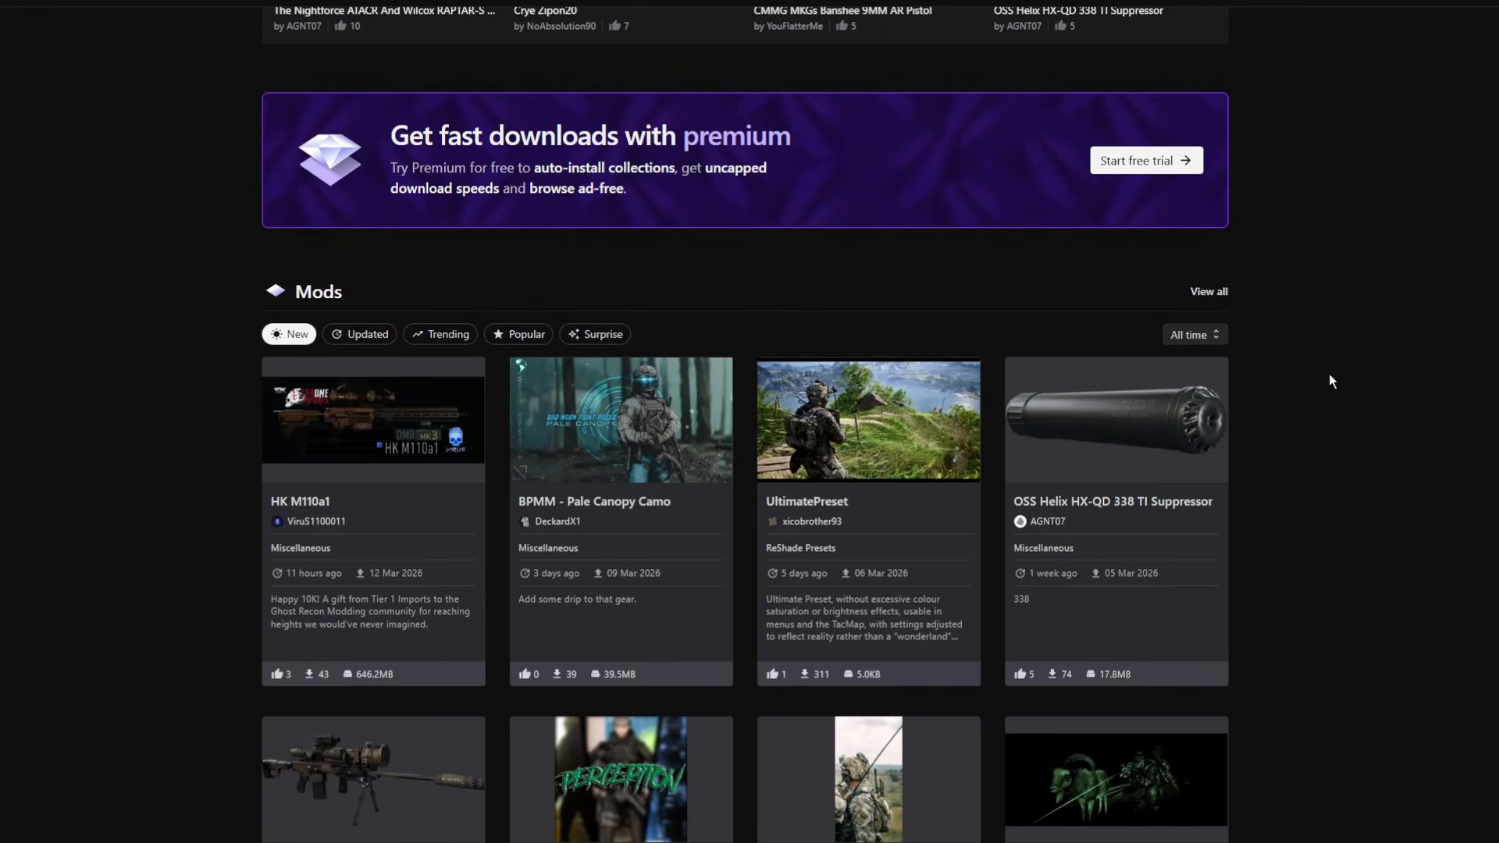
left_click(524, 335)
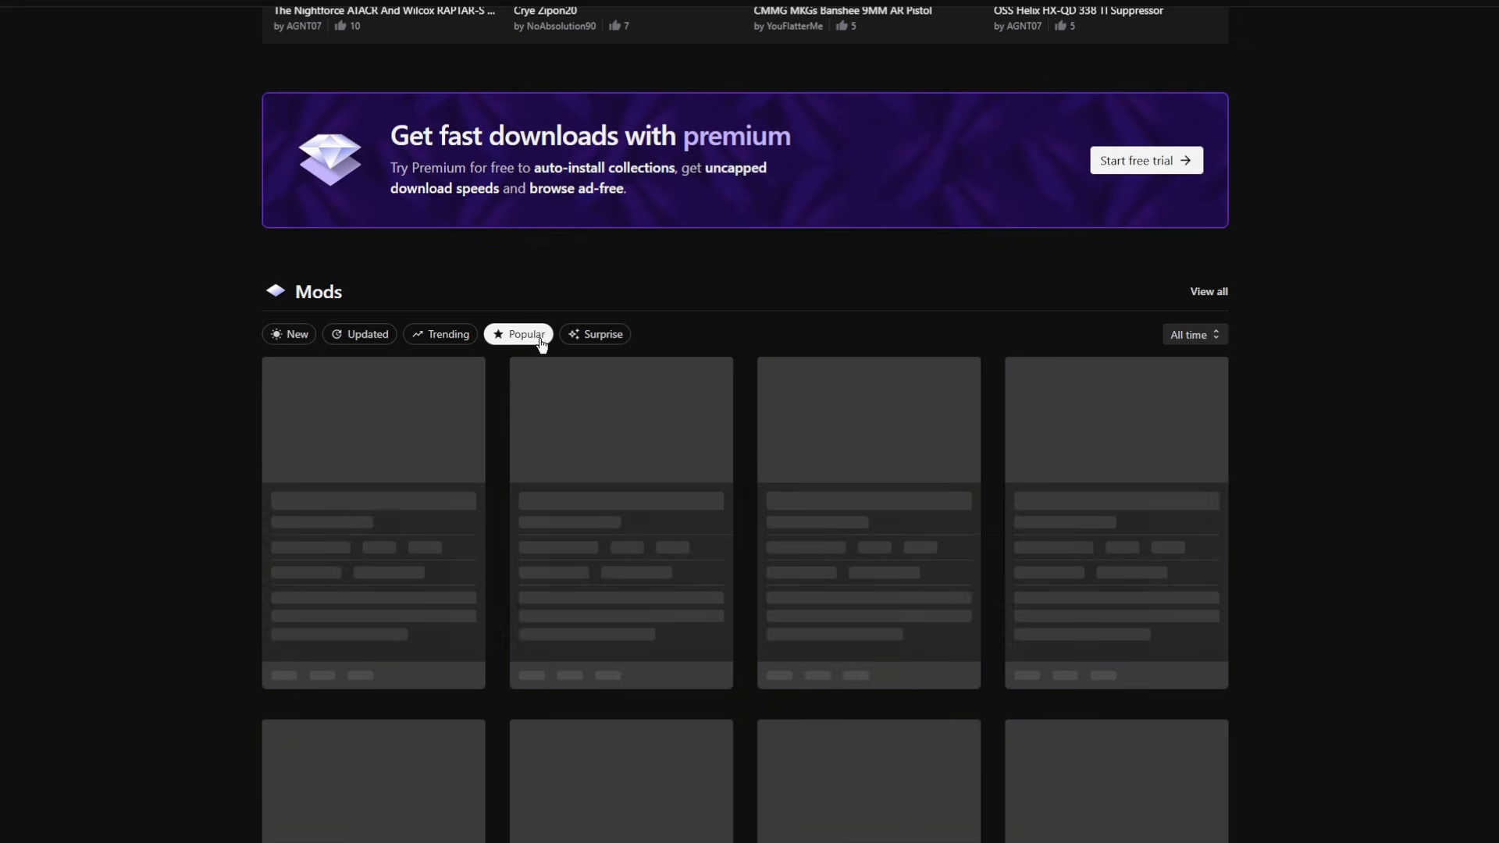
- Open the AnvilToolkit mod page from the popular mods and show its downloadable files
scroll(1495, 483, "down", 3)
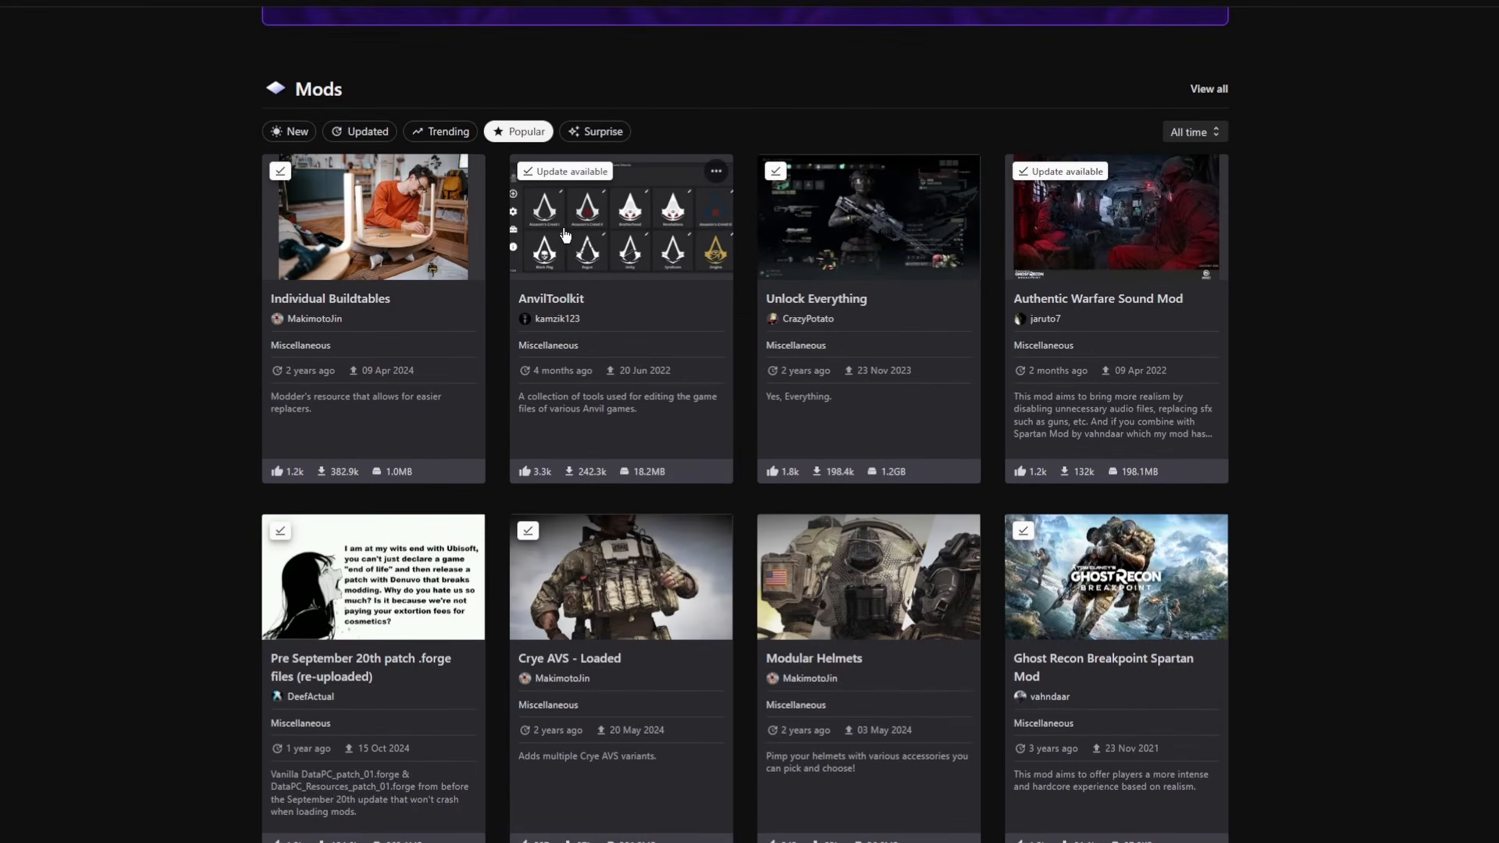
left_click(603, 235)
scroll(746, 500, "down", 5)
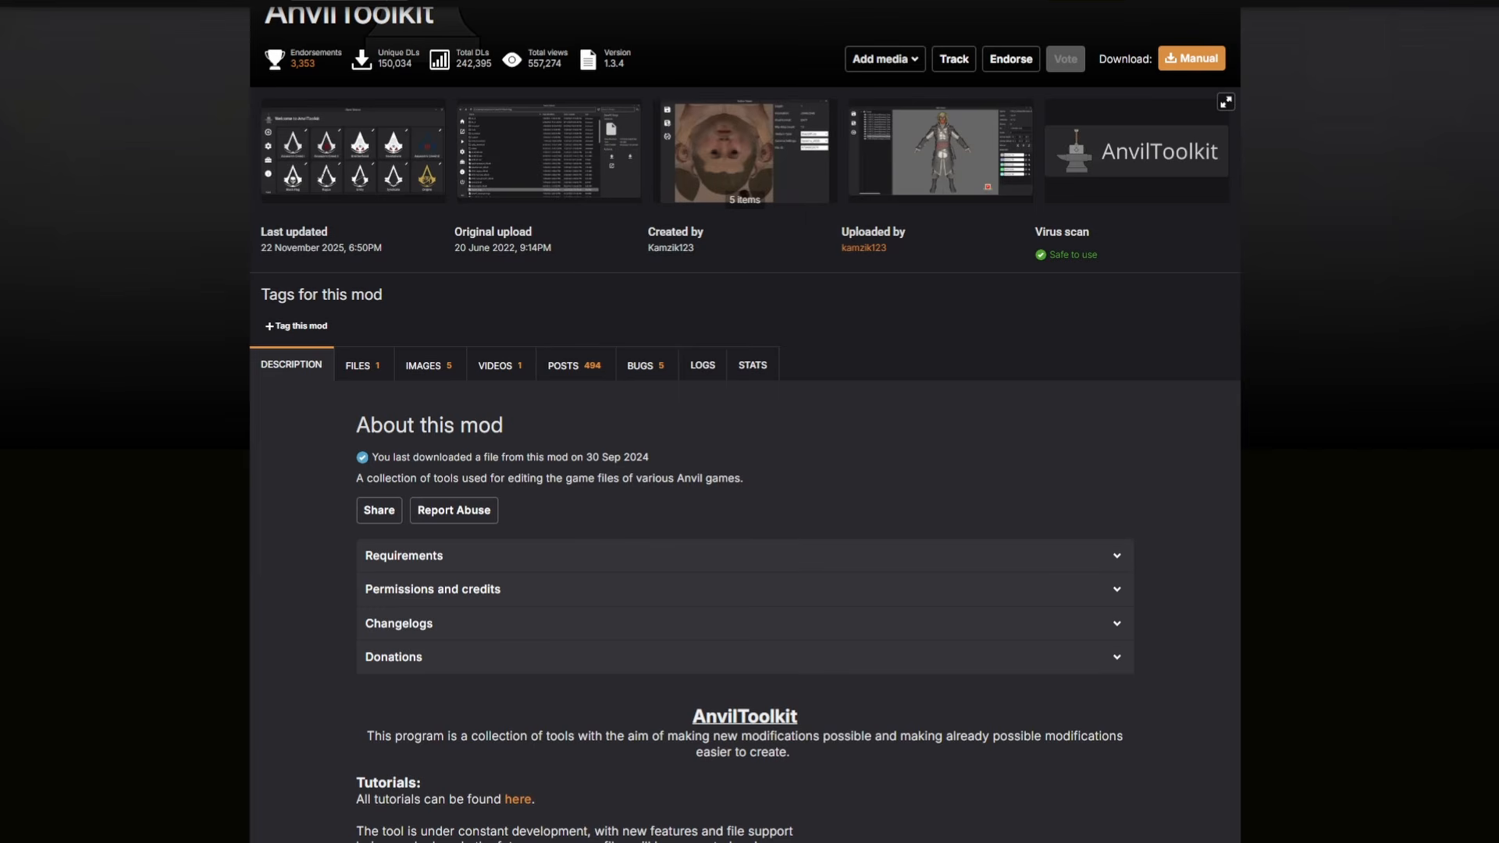
left_click(363, 365)
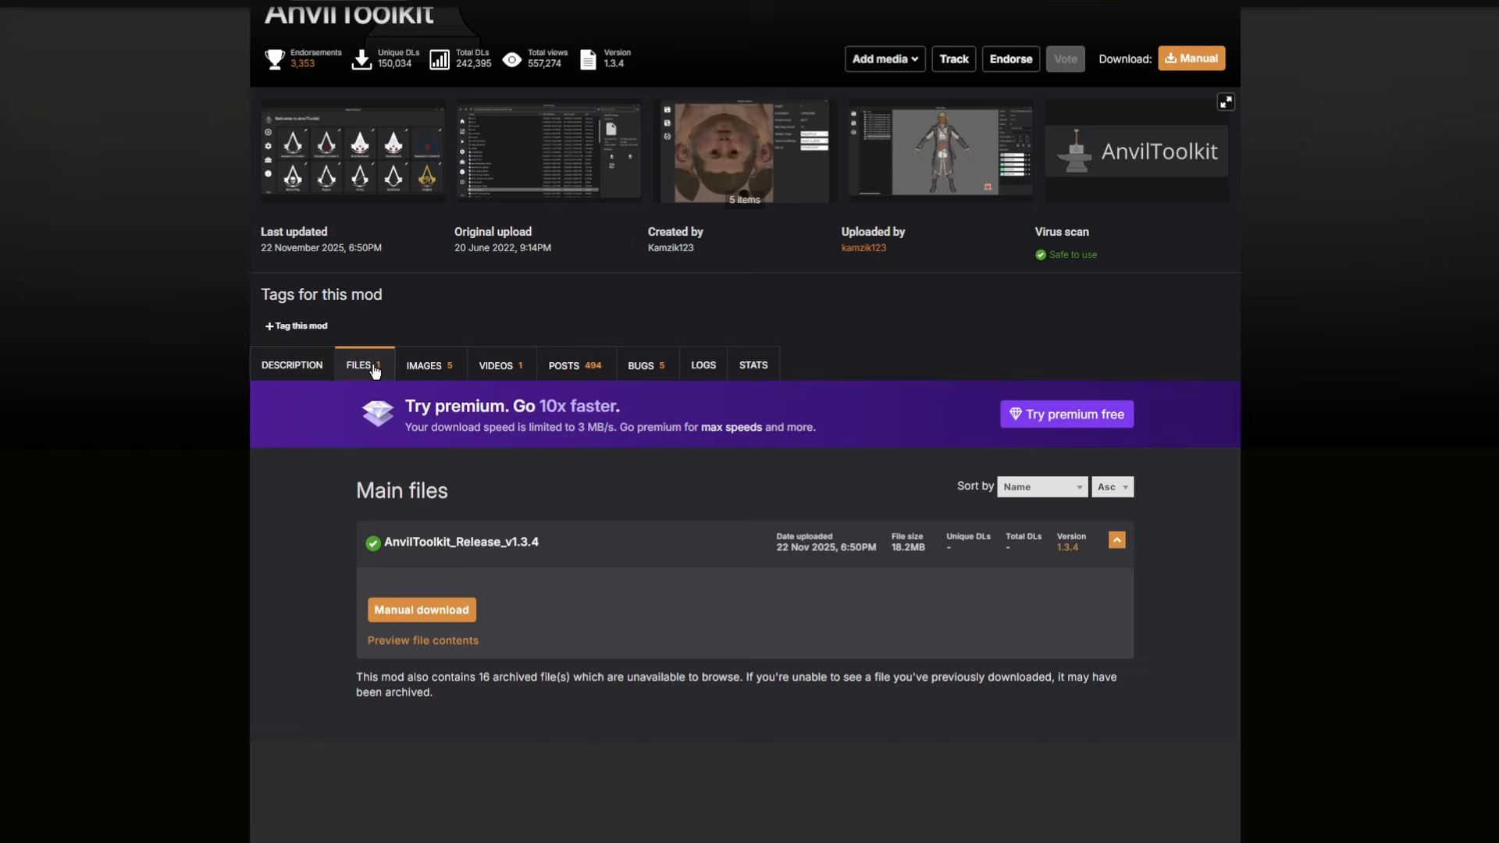
- Look through the rest of the popular Ghost Recon Breakpoint mods
scroll(832, 438, "down", 3)
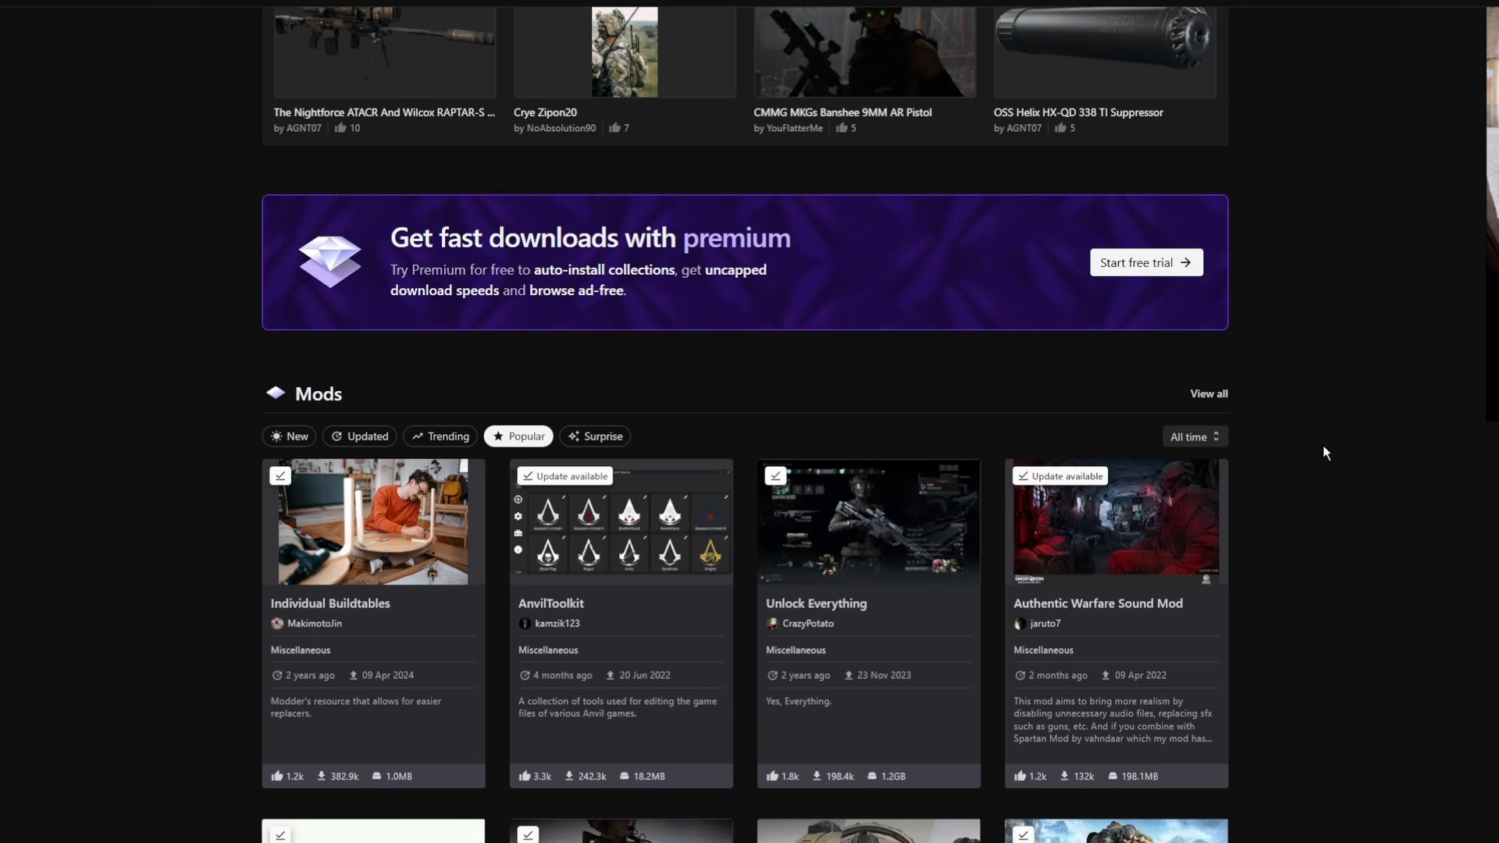
scroll(1318, 484, "down", 9)
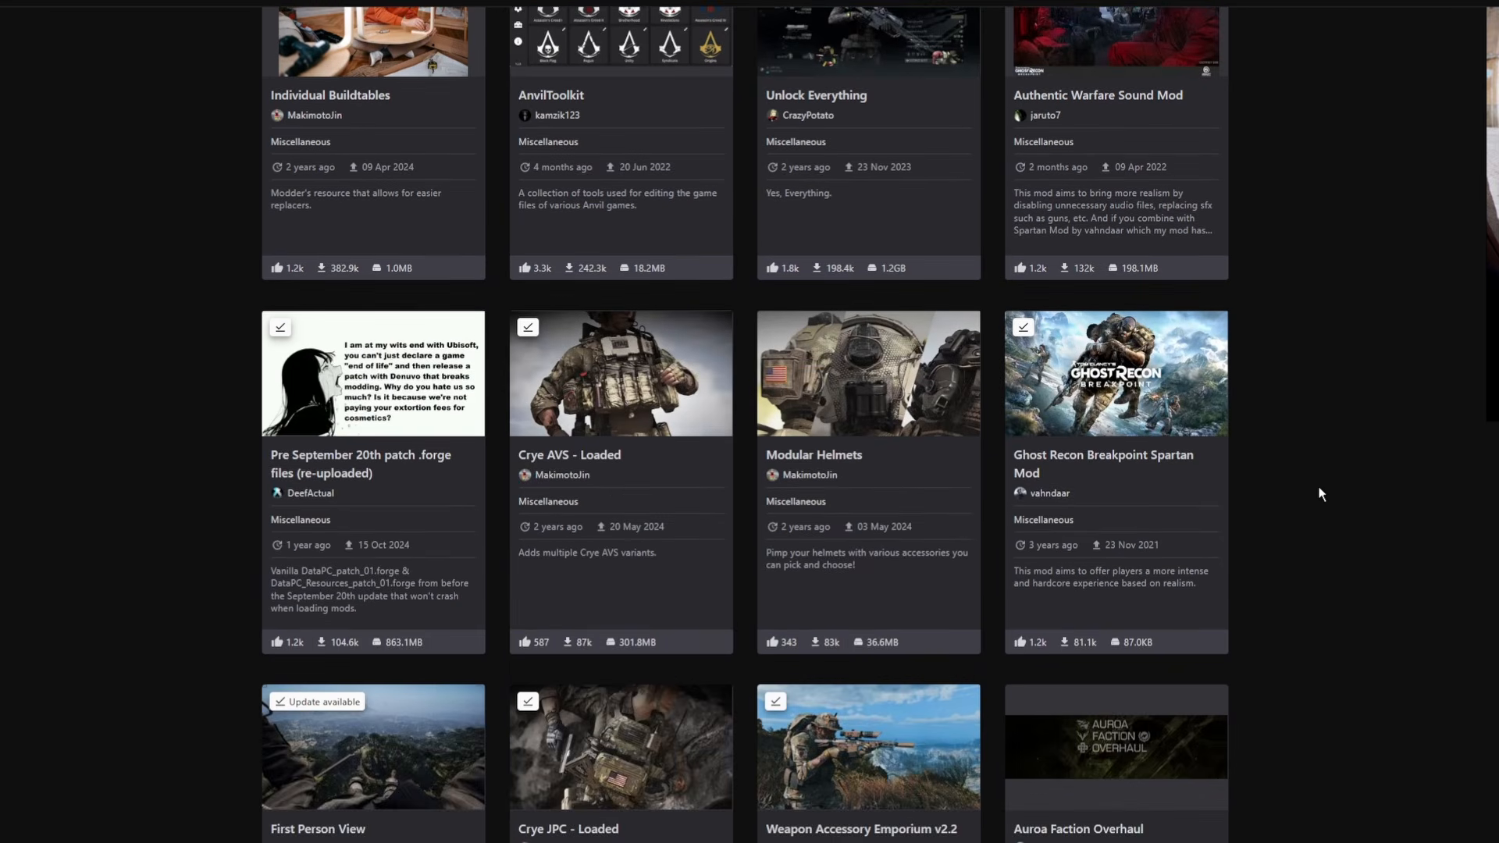
scroll(1318, 494, "down", 7)
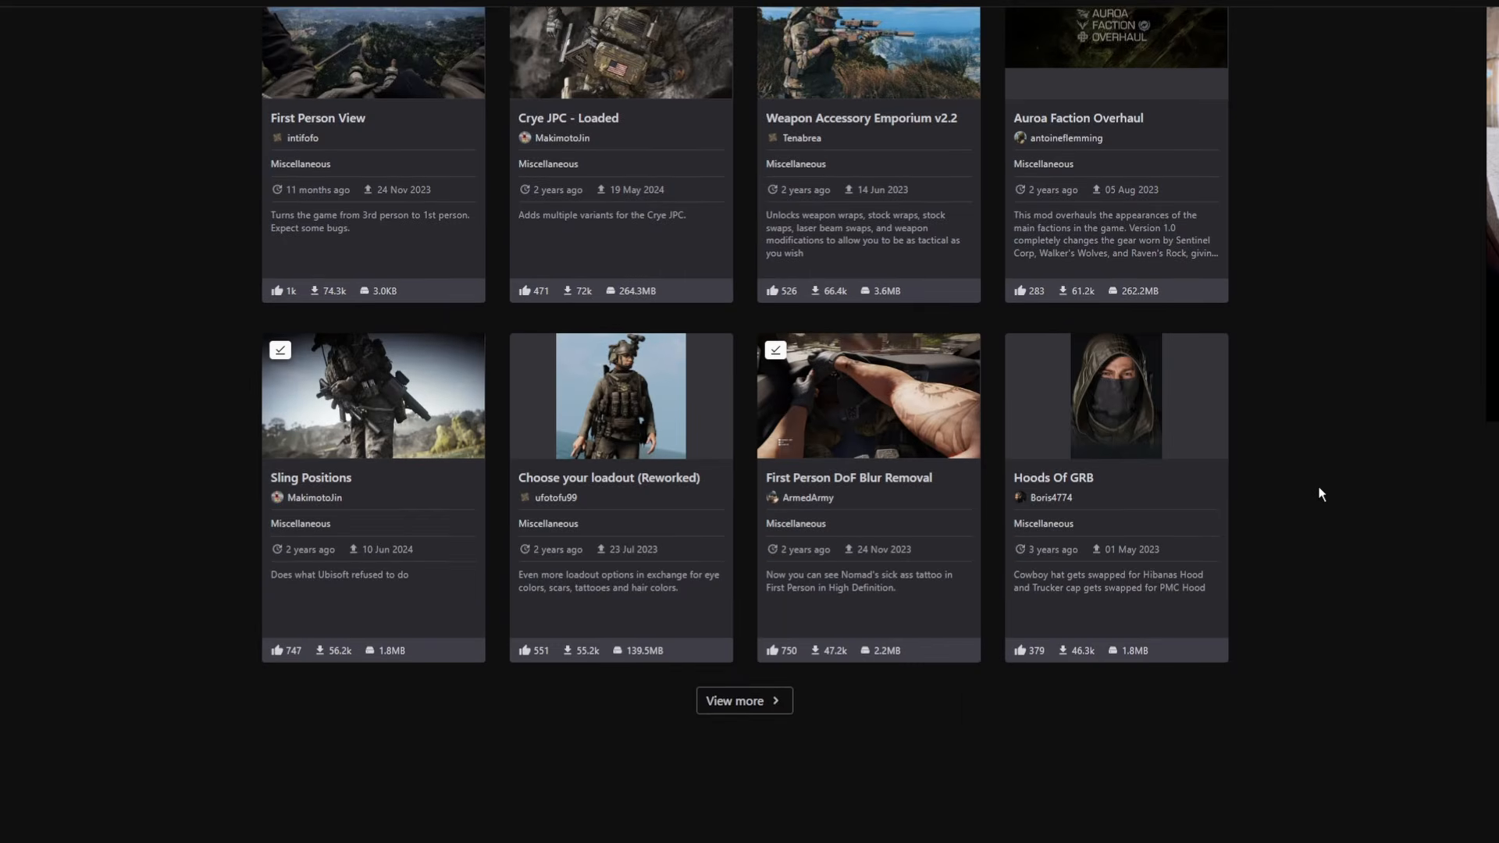
- Review the Daniel Defense MK18 mod page and show its downloadable files
scroll(1318, 494, "up", 5)
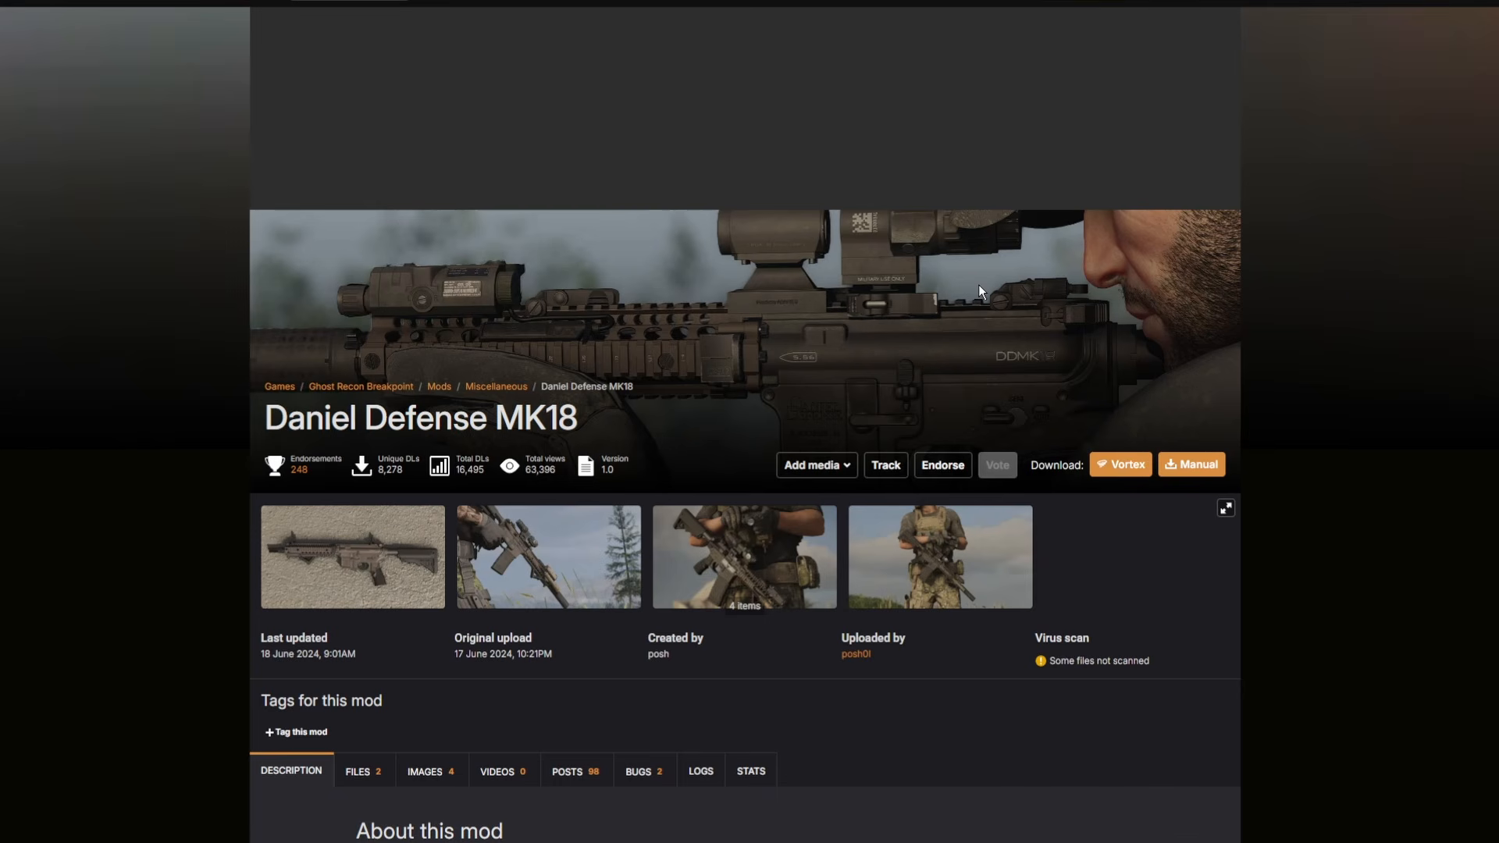
scroll(1471, 390, "down", 3)
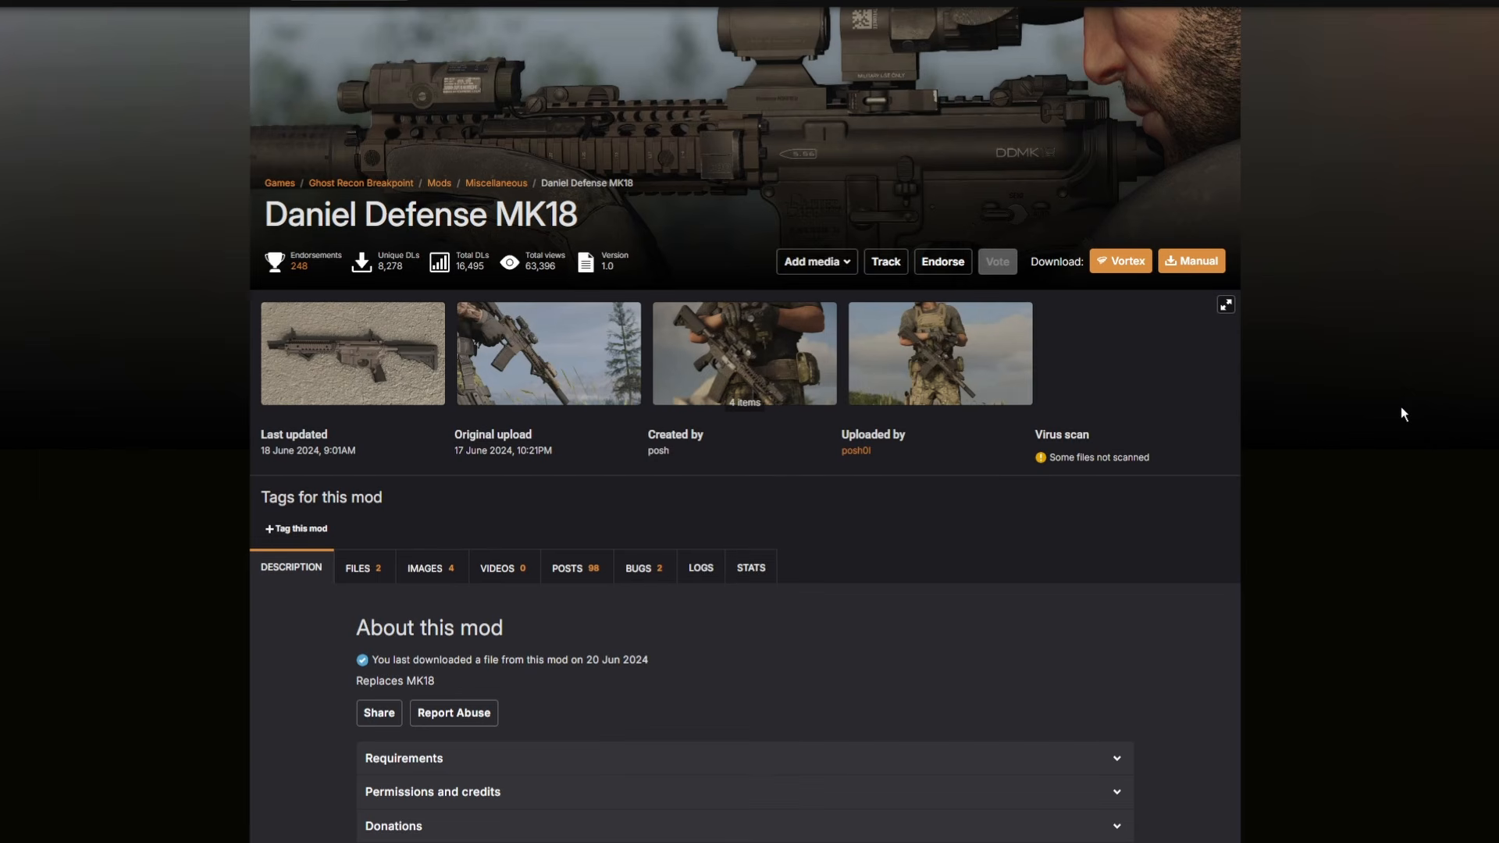
scroll(1374, 415, "down", 2)
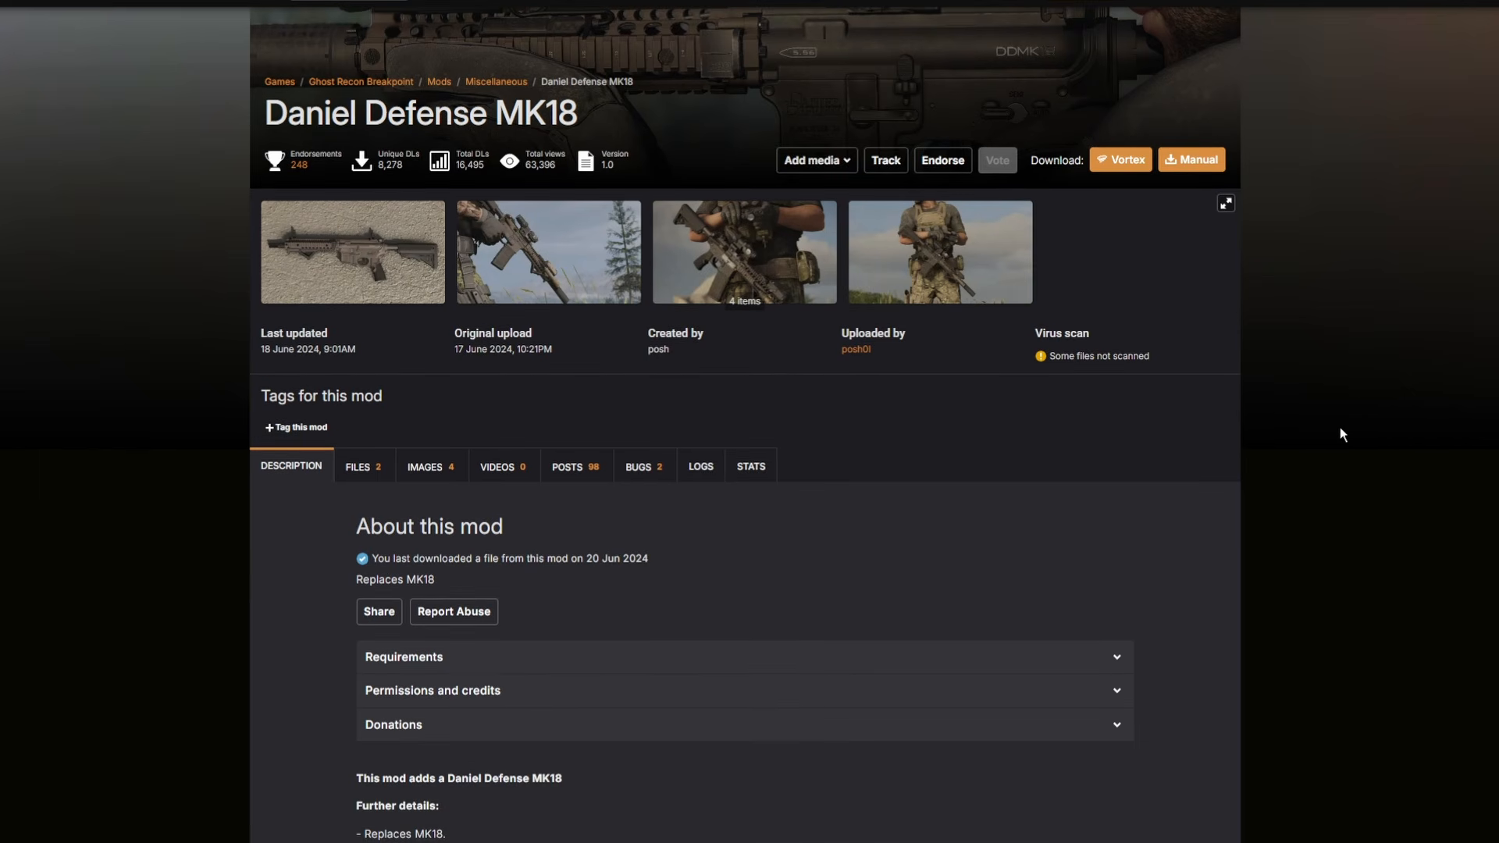
scroll(622, 619, "up", 2)
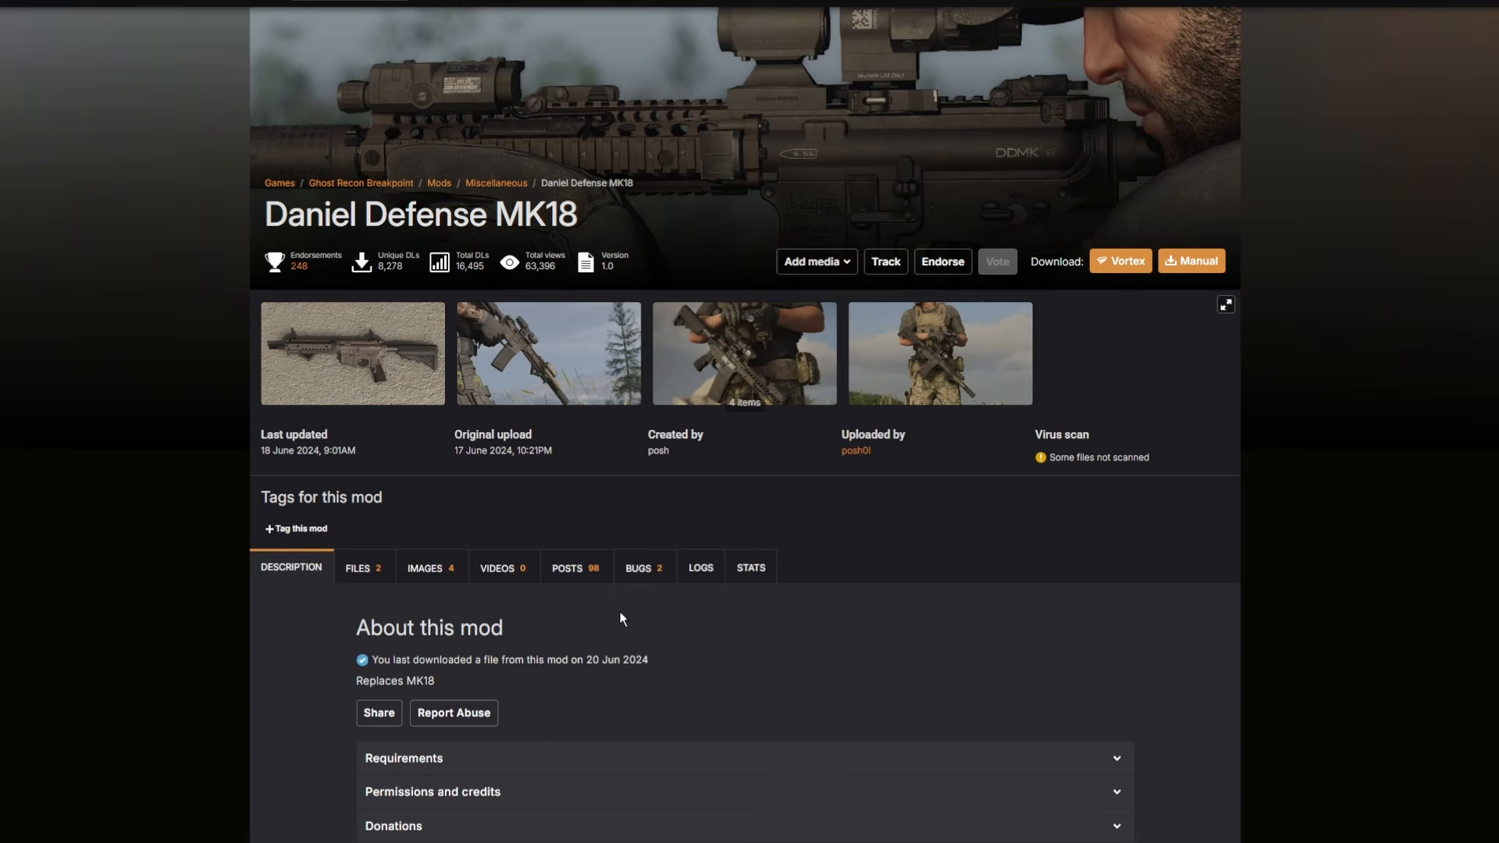
left_click(359, 570)
scroll(1088, 542, "down", 4)
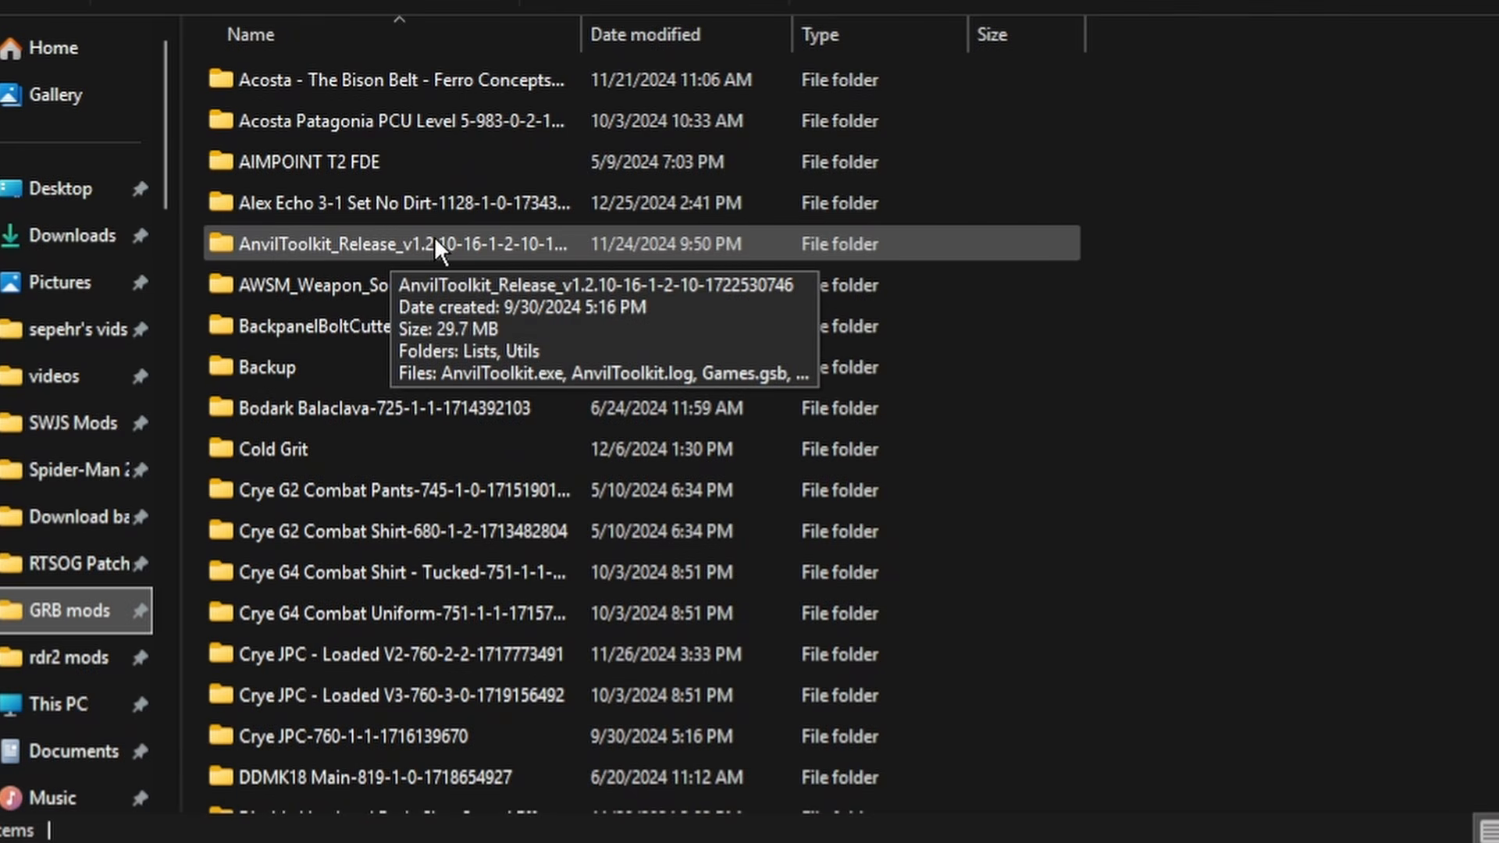
- Launch AnvilToolkit.exe from the AnvilToolkit_Release_v1.2.10 folder inside GRB mods
scroll(670, 236, "down", 1)
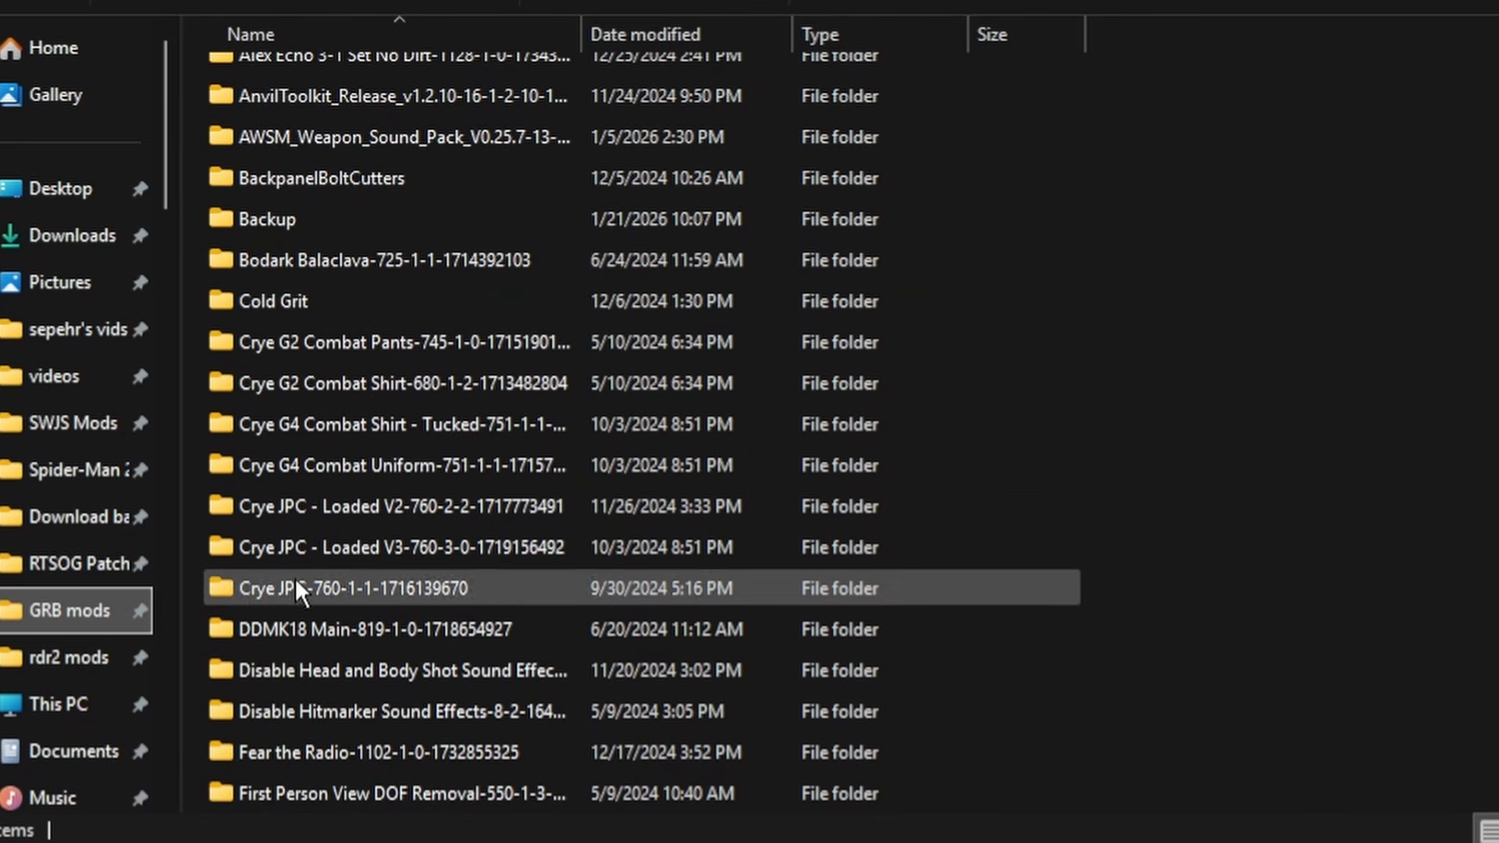
scroll(686, 631, "up", 1)
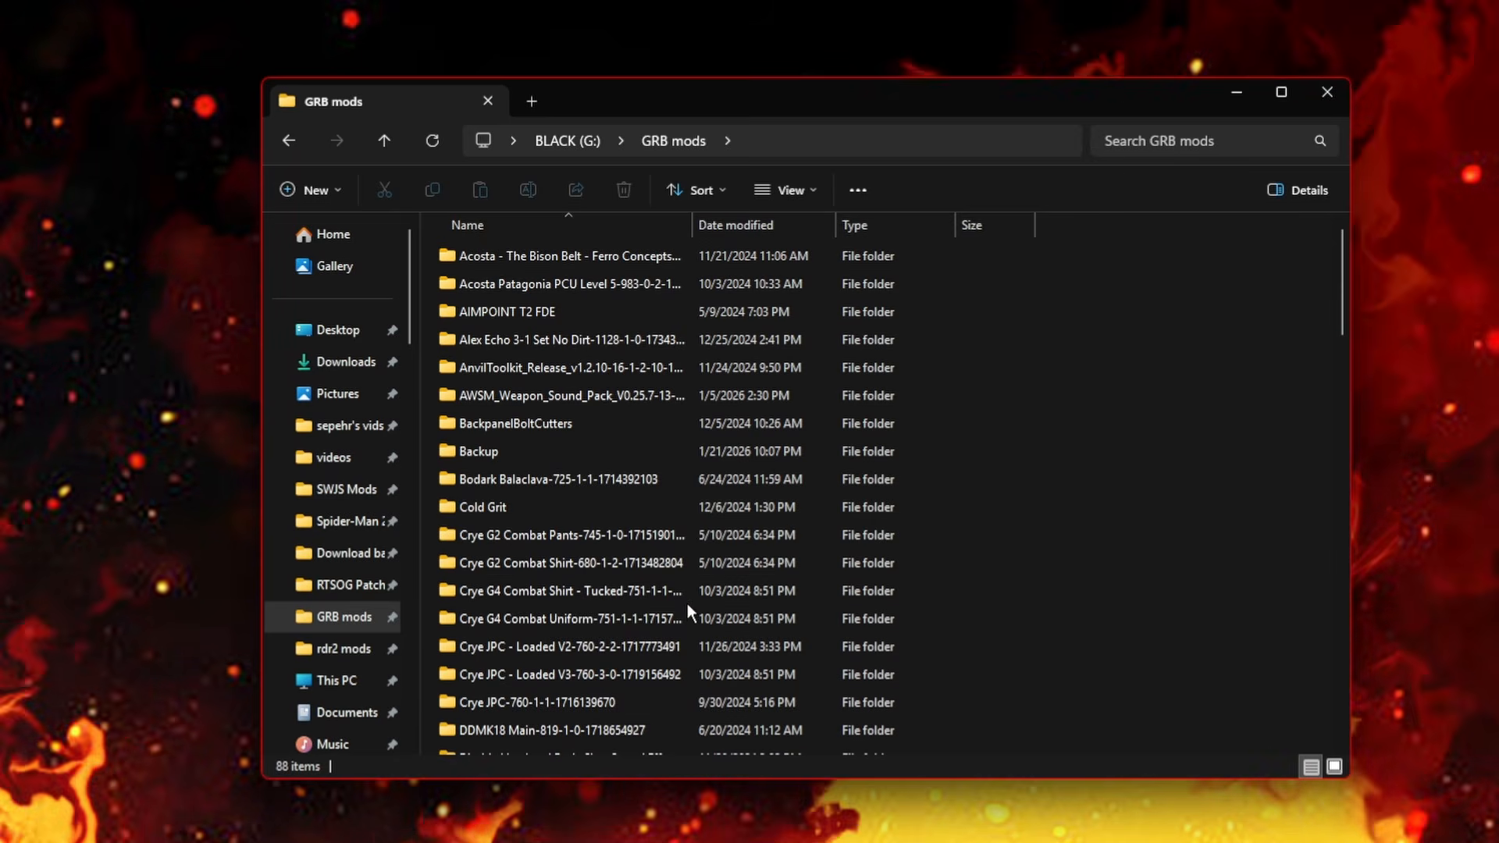
left_click(547, 367)
double_click(546, 367)
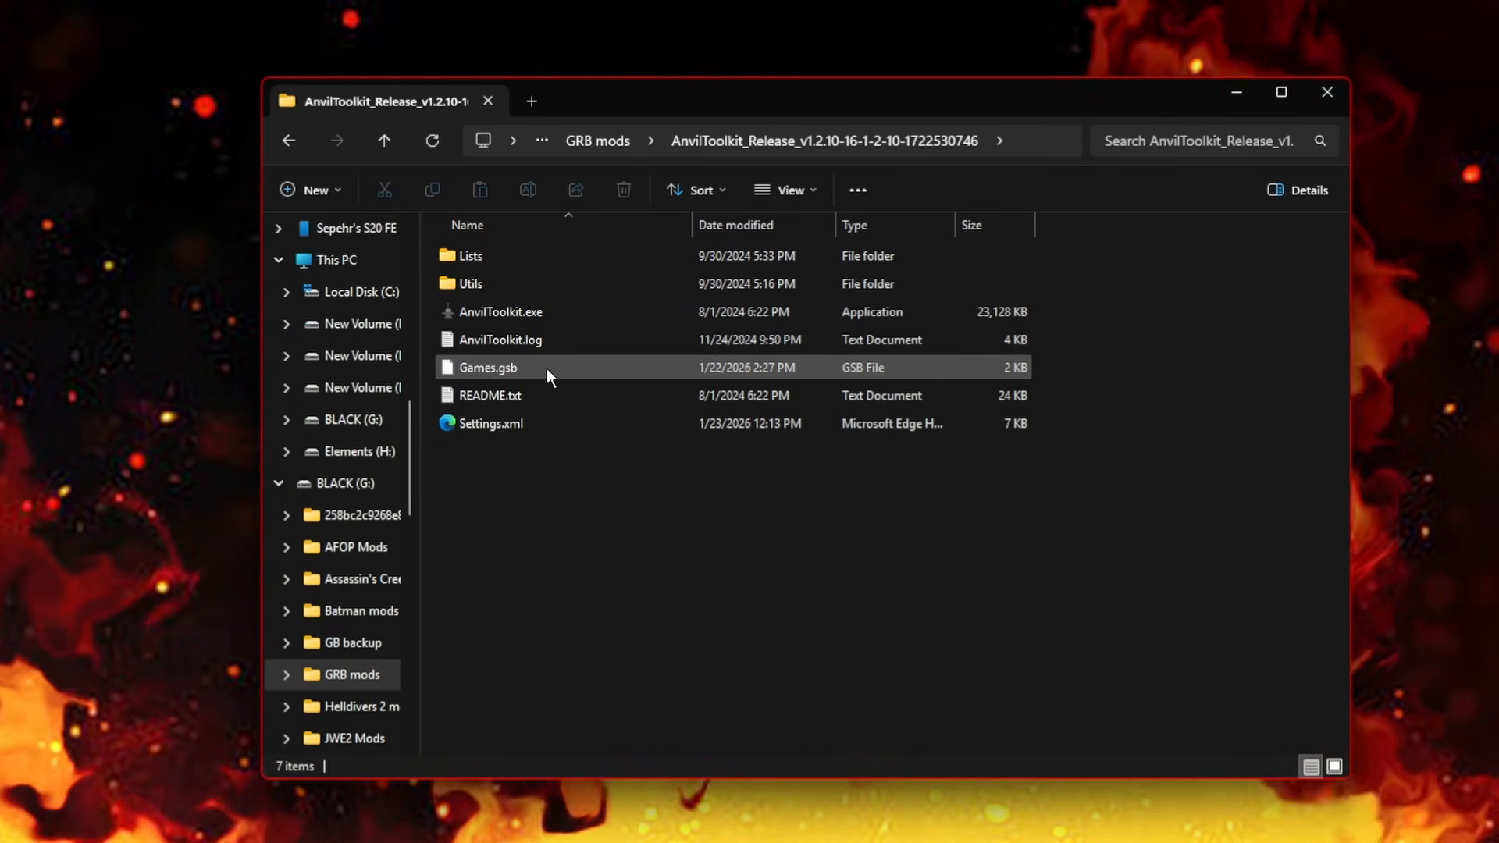
double_click(524, 315)
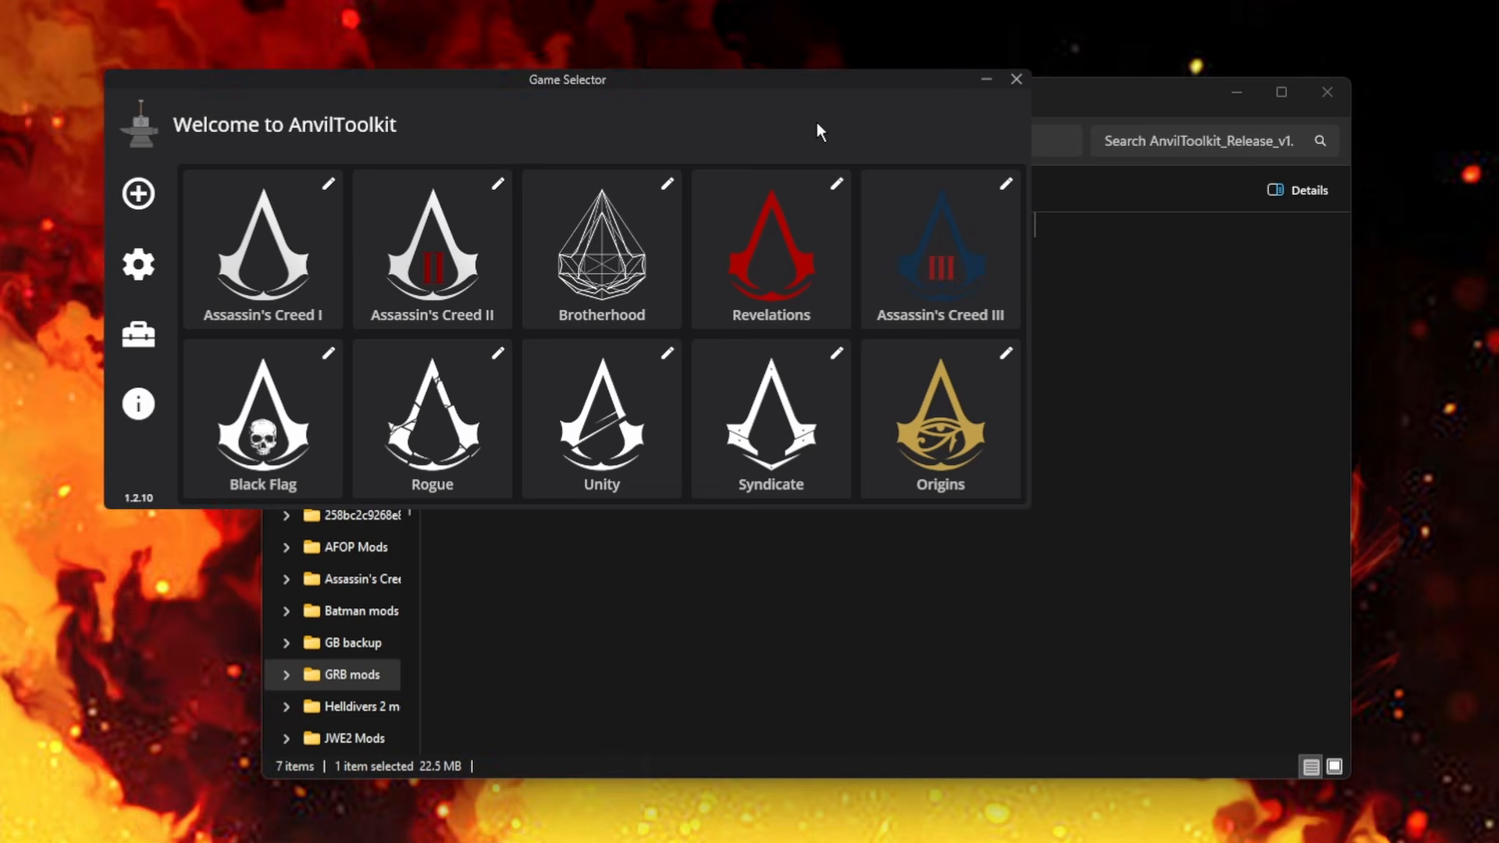
- Edit the Ghost Recon: Breakpoint entry and set its executable path to GRB.exe in F:\Ghost Recon Breakpoint
scroll(785, 255, "down", 2)
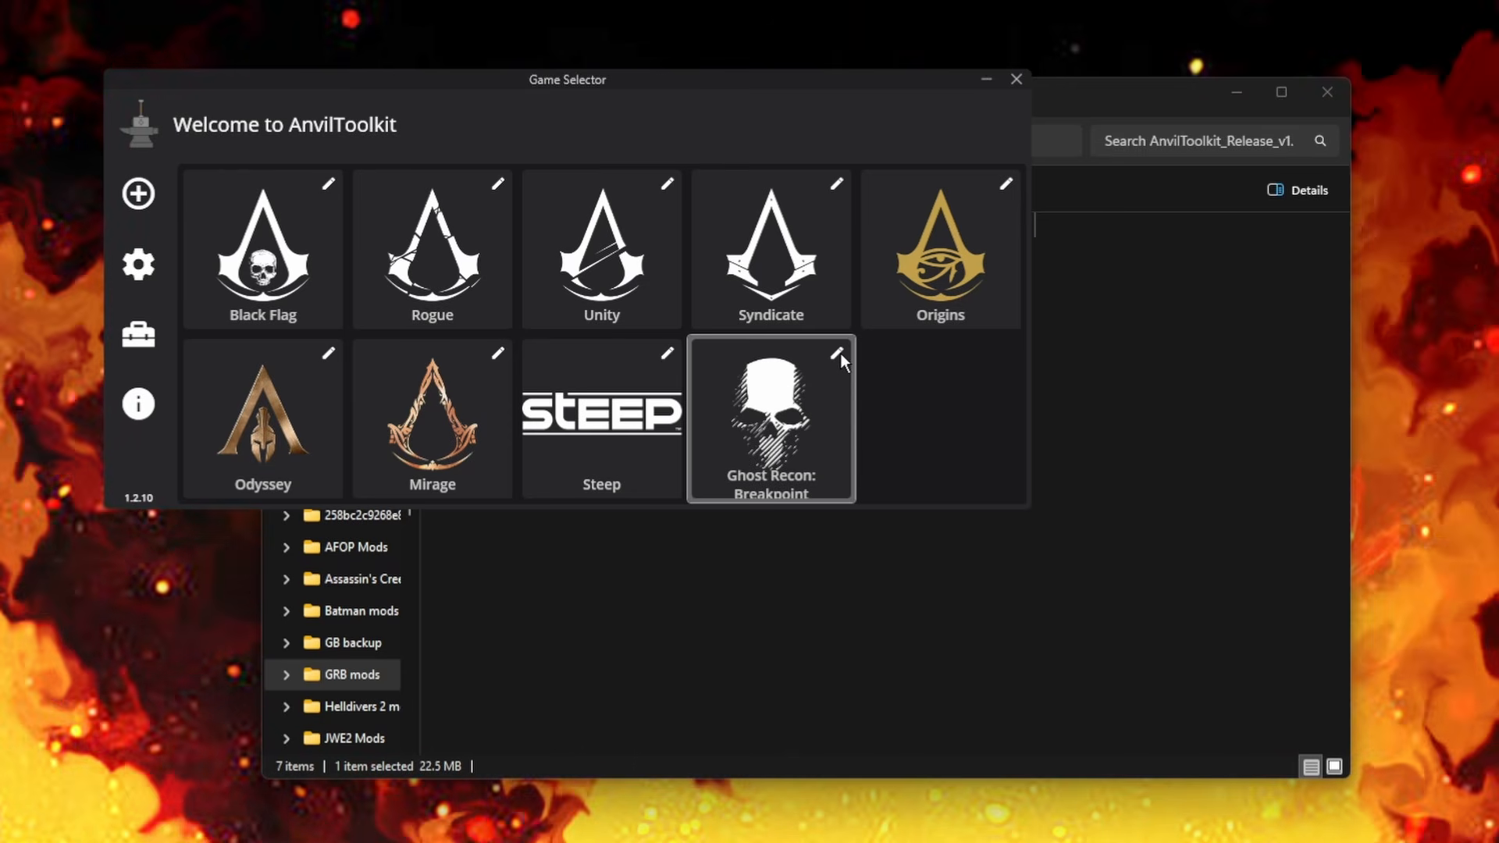
left_click(838, 355)
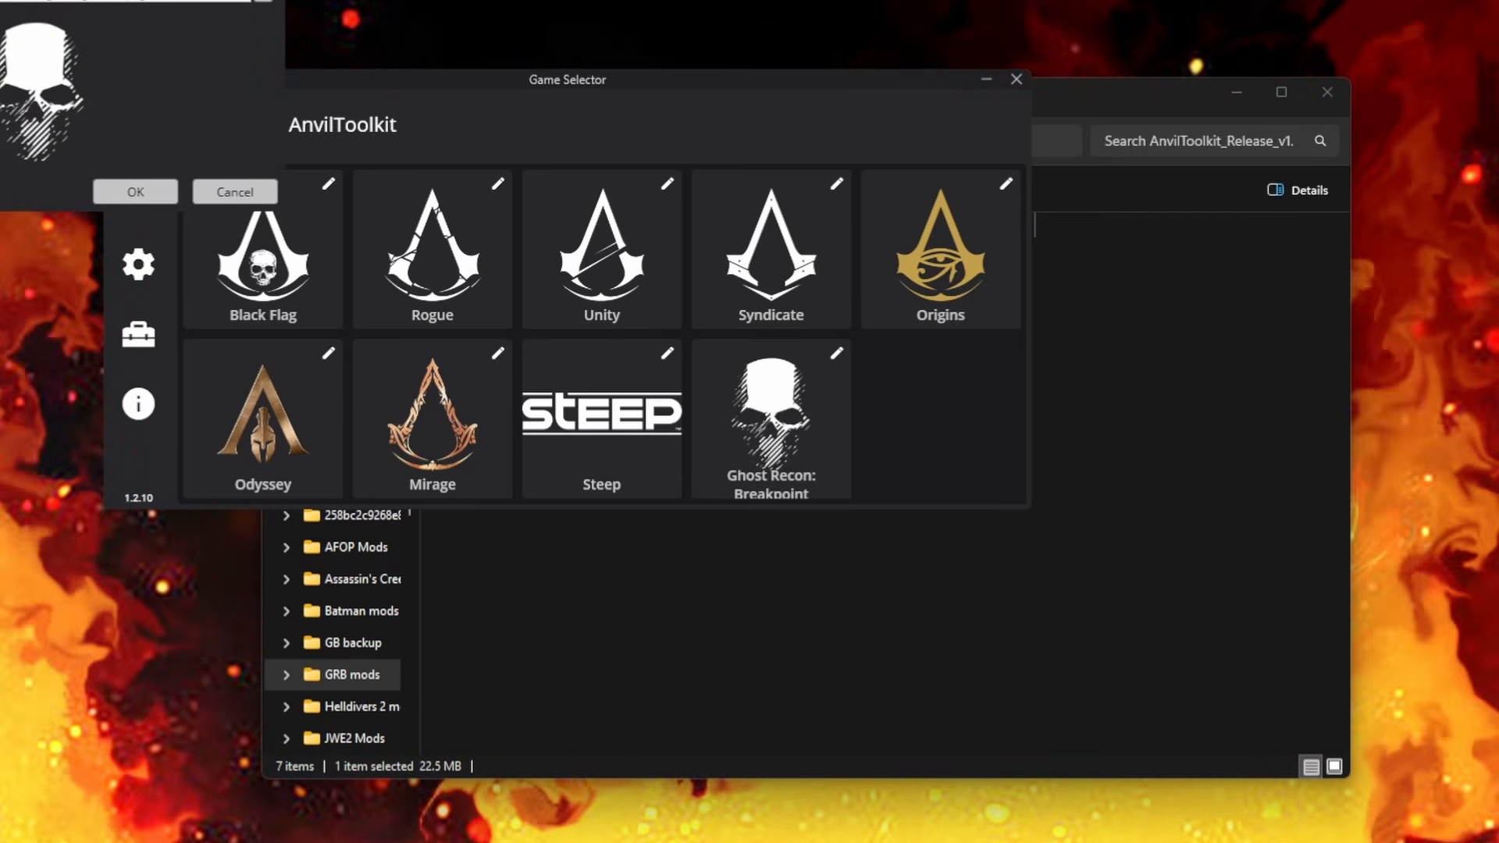
left_click_drag(611, 100, 681, 171)
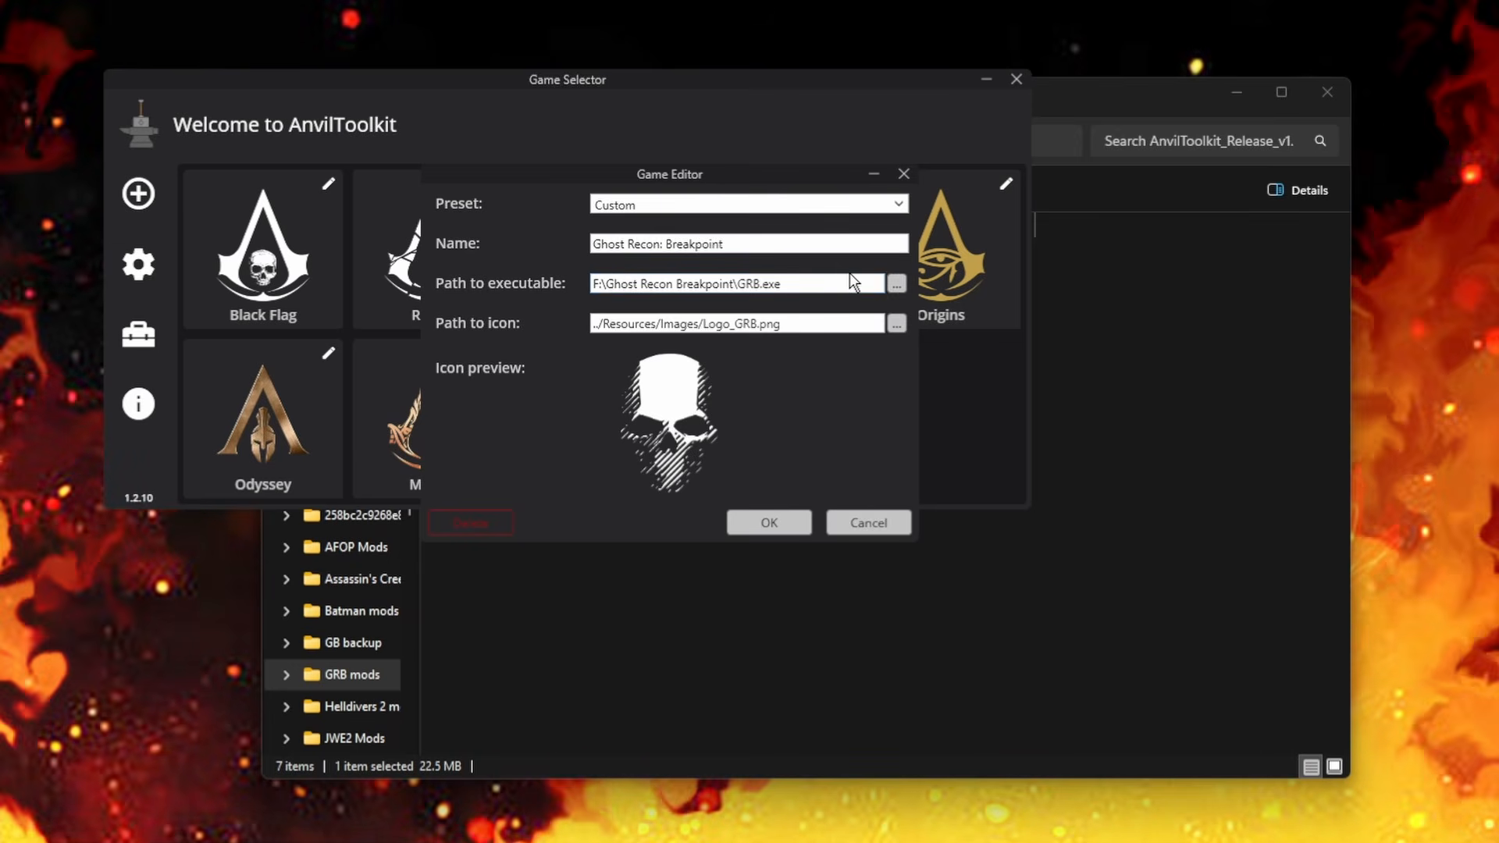
left_click(896, 284)
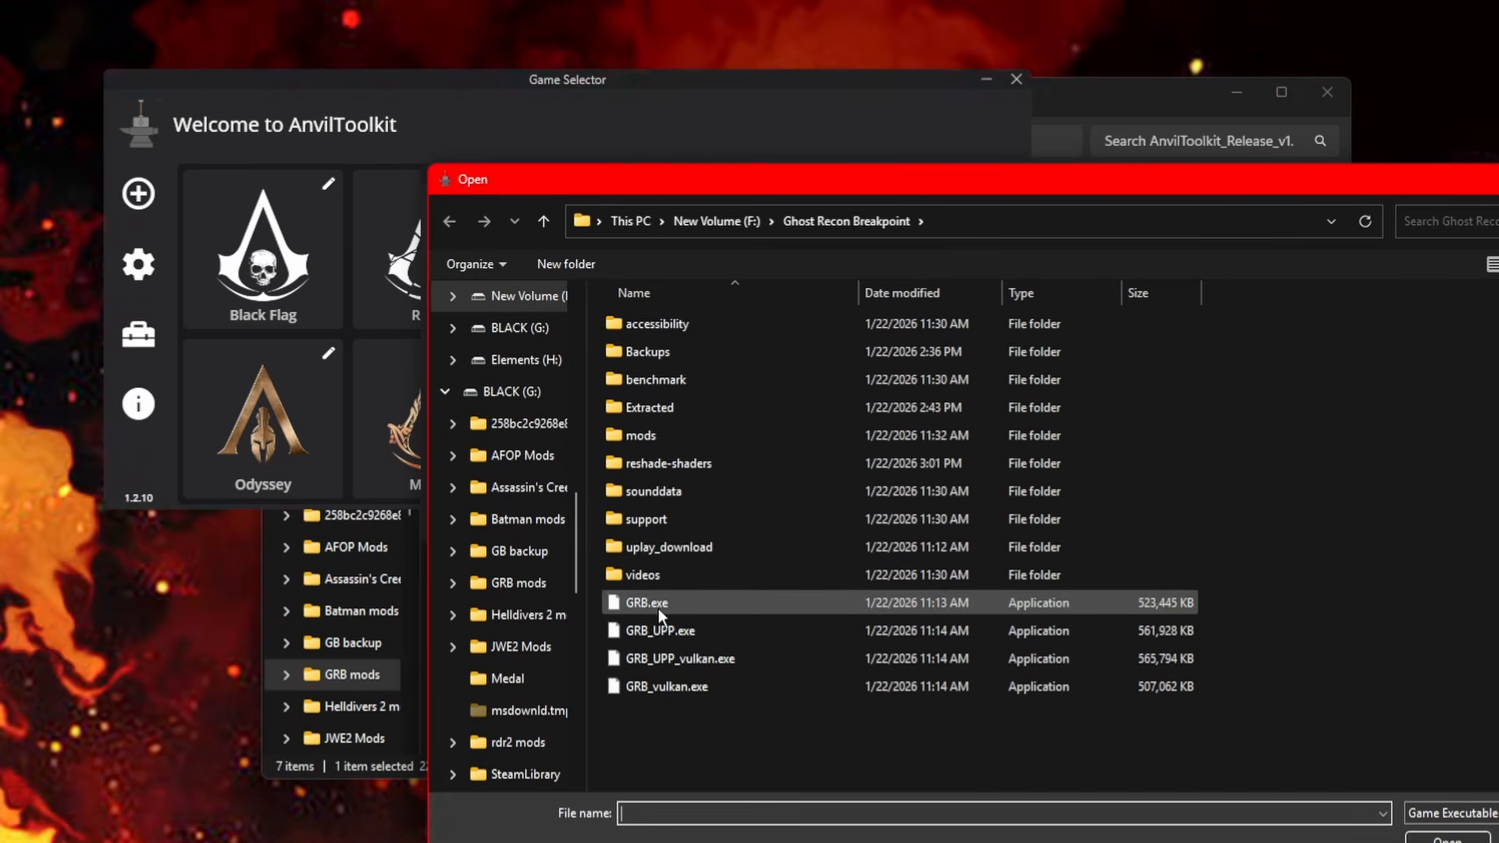
left_click(649, 605)
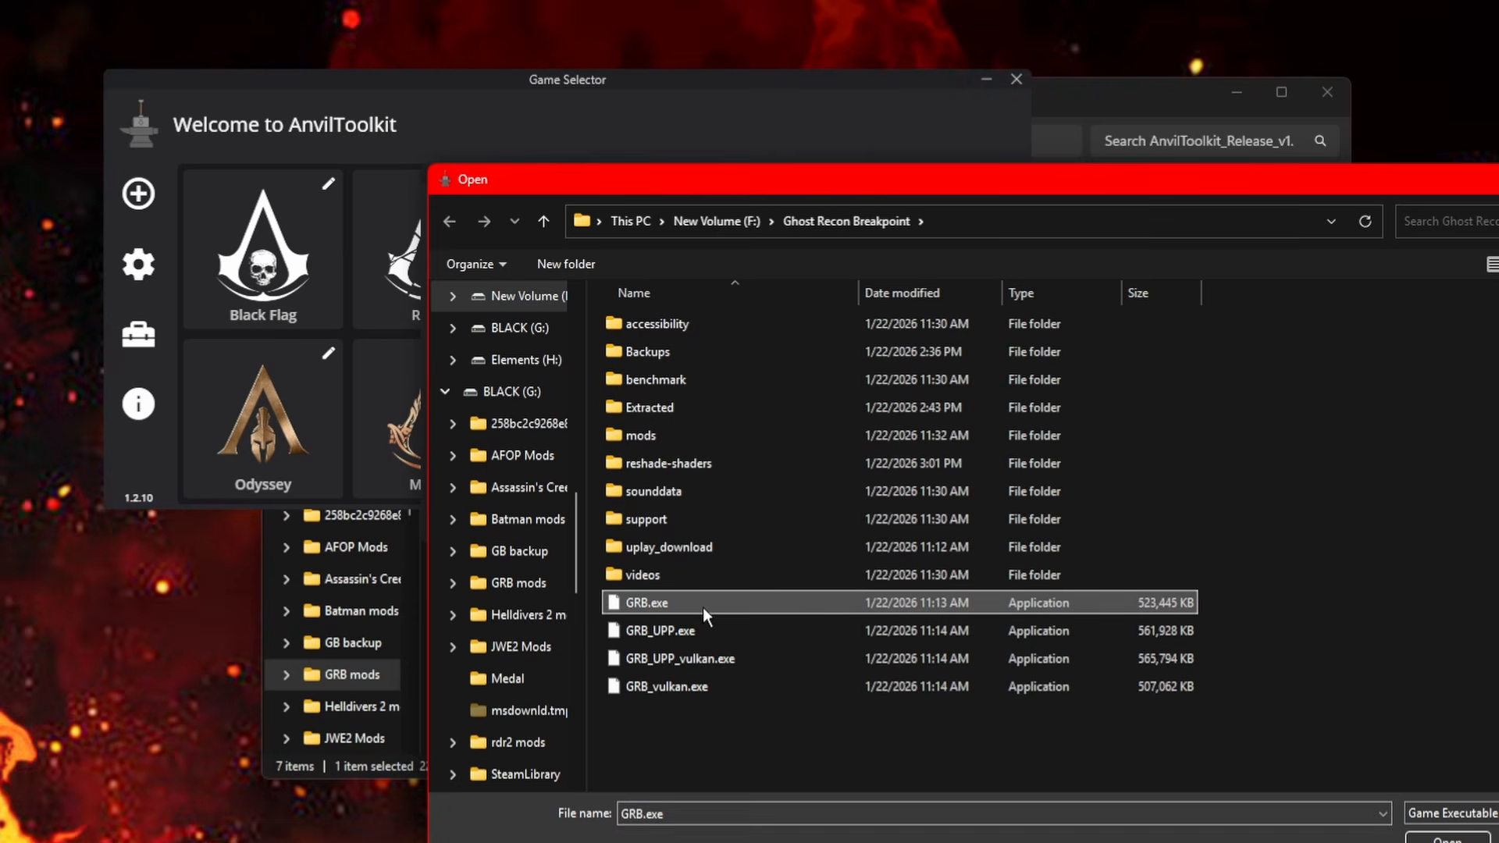
left_click(1447, 840)
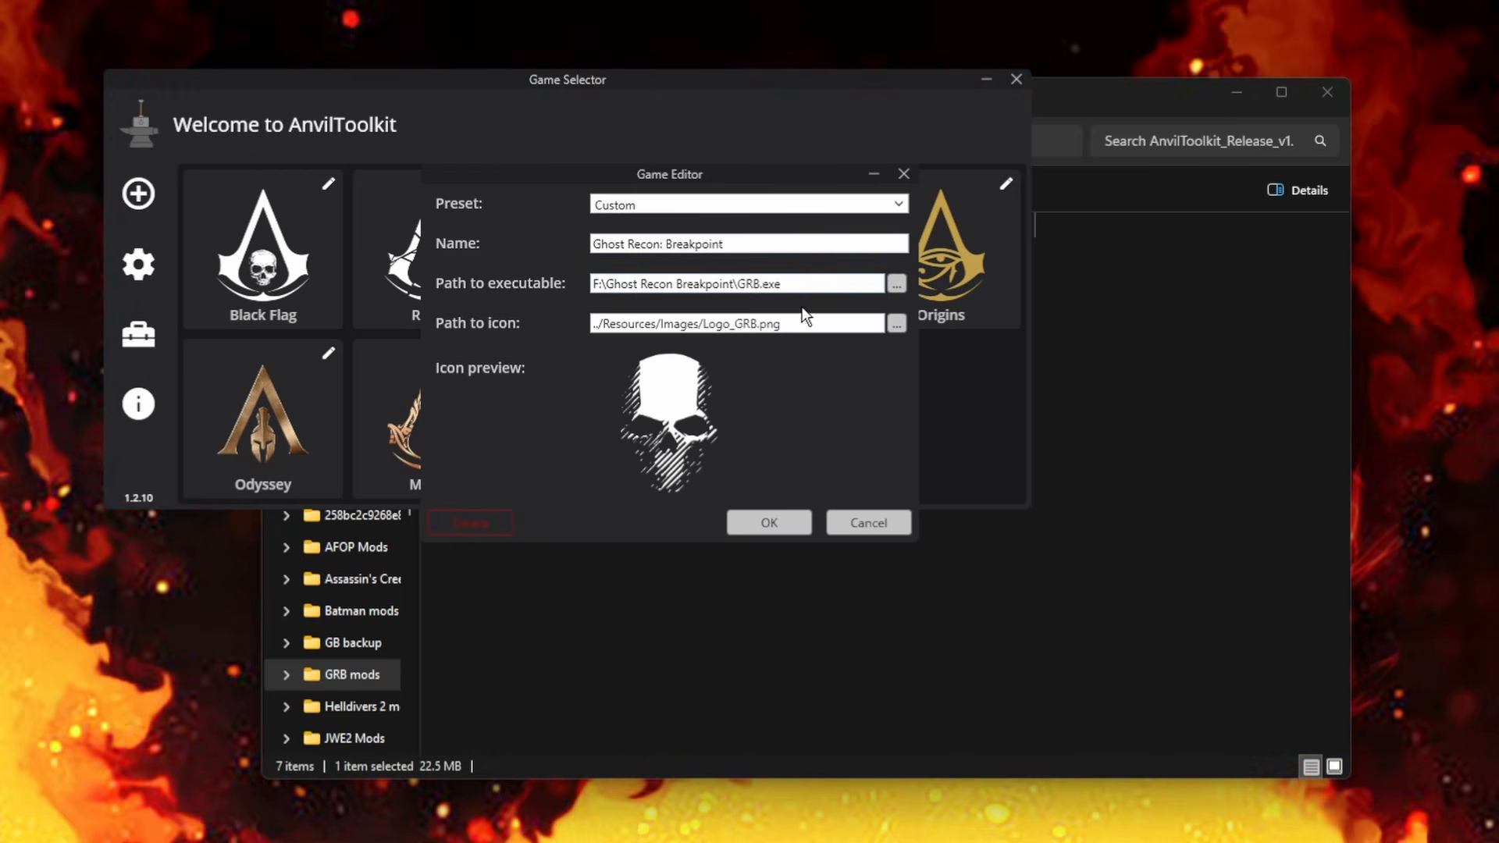
left_click(759, 527)
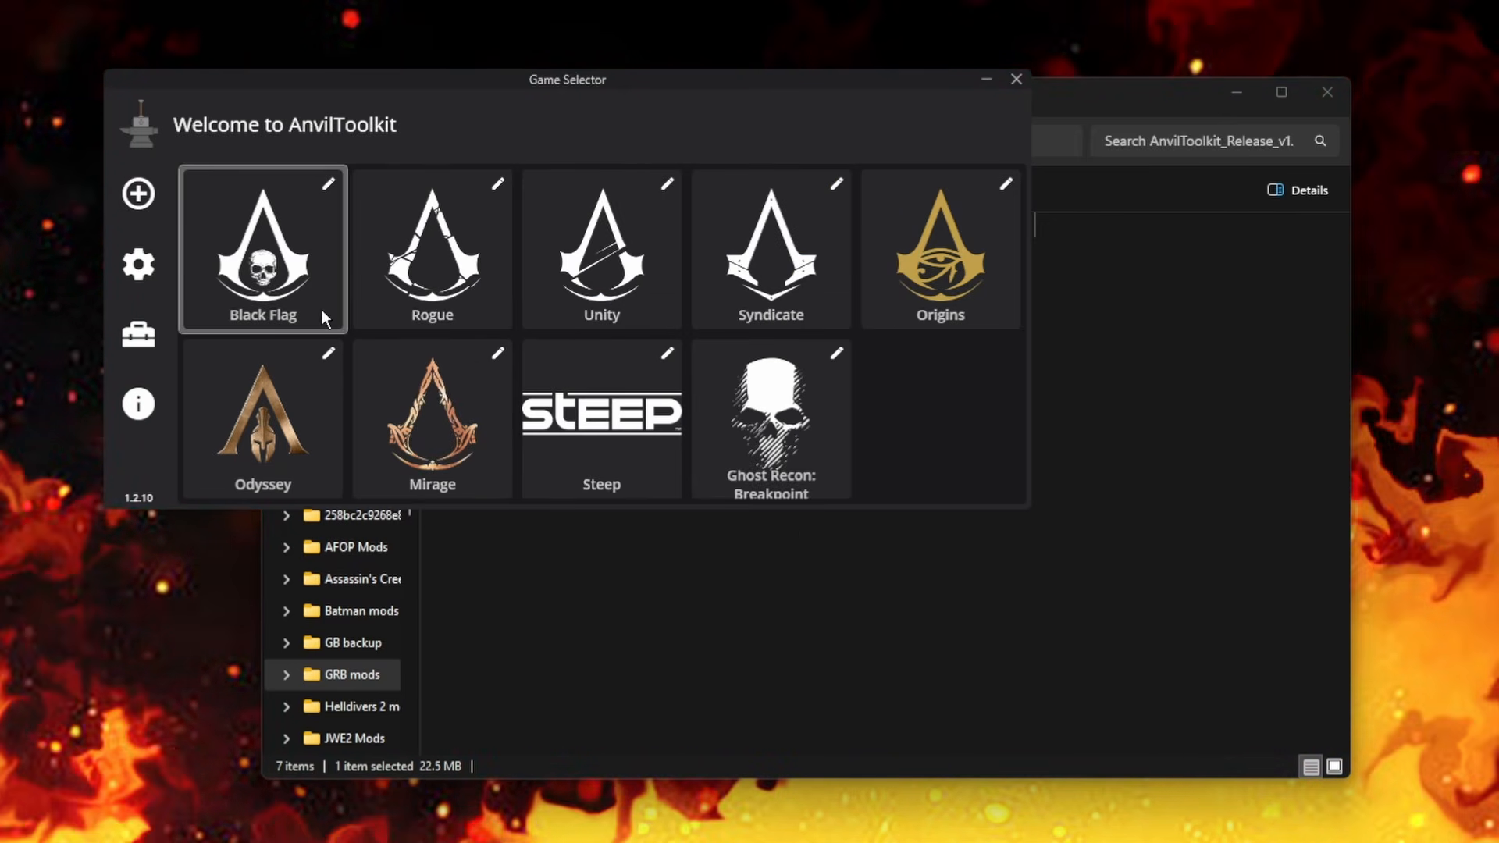
- Review the compression and backup options in AnvilToolkit's Files settings and accept them
left_click(150, 264)
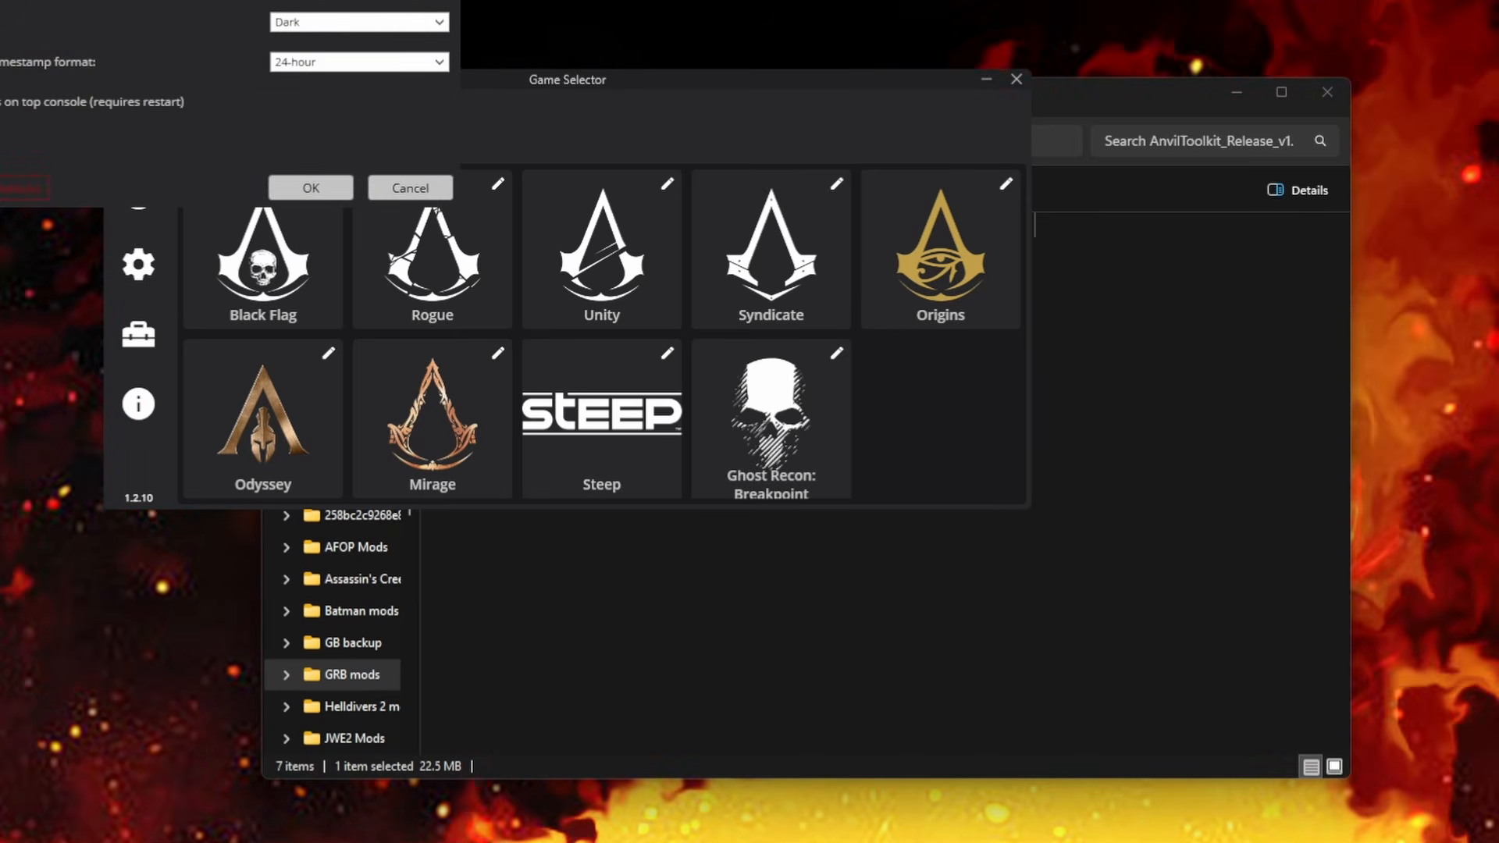
left_click_drag(137, 0, 630, 183)
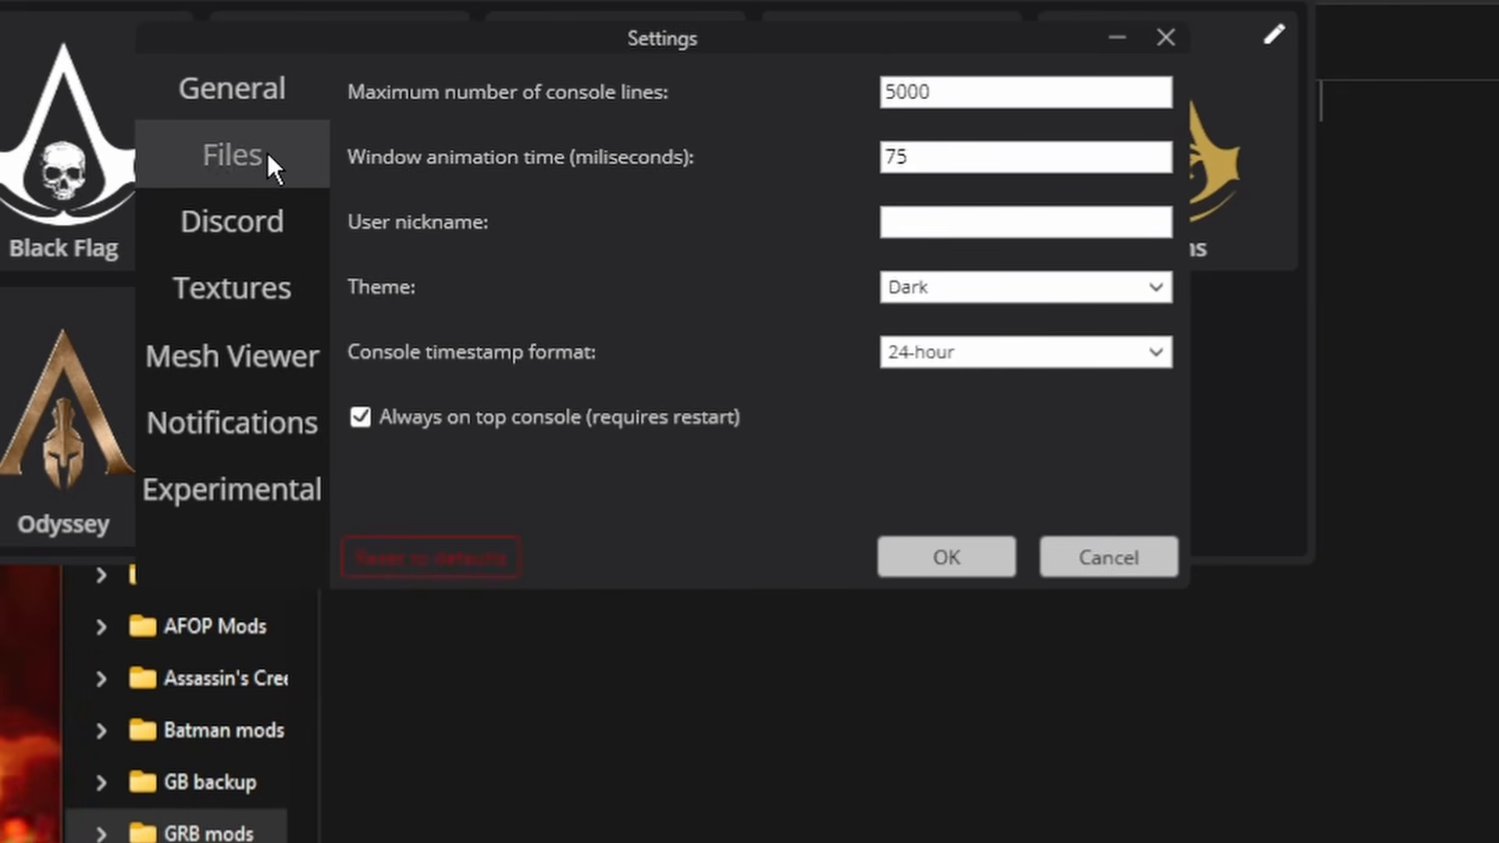
left_click(266, 153)
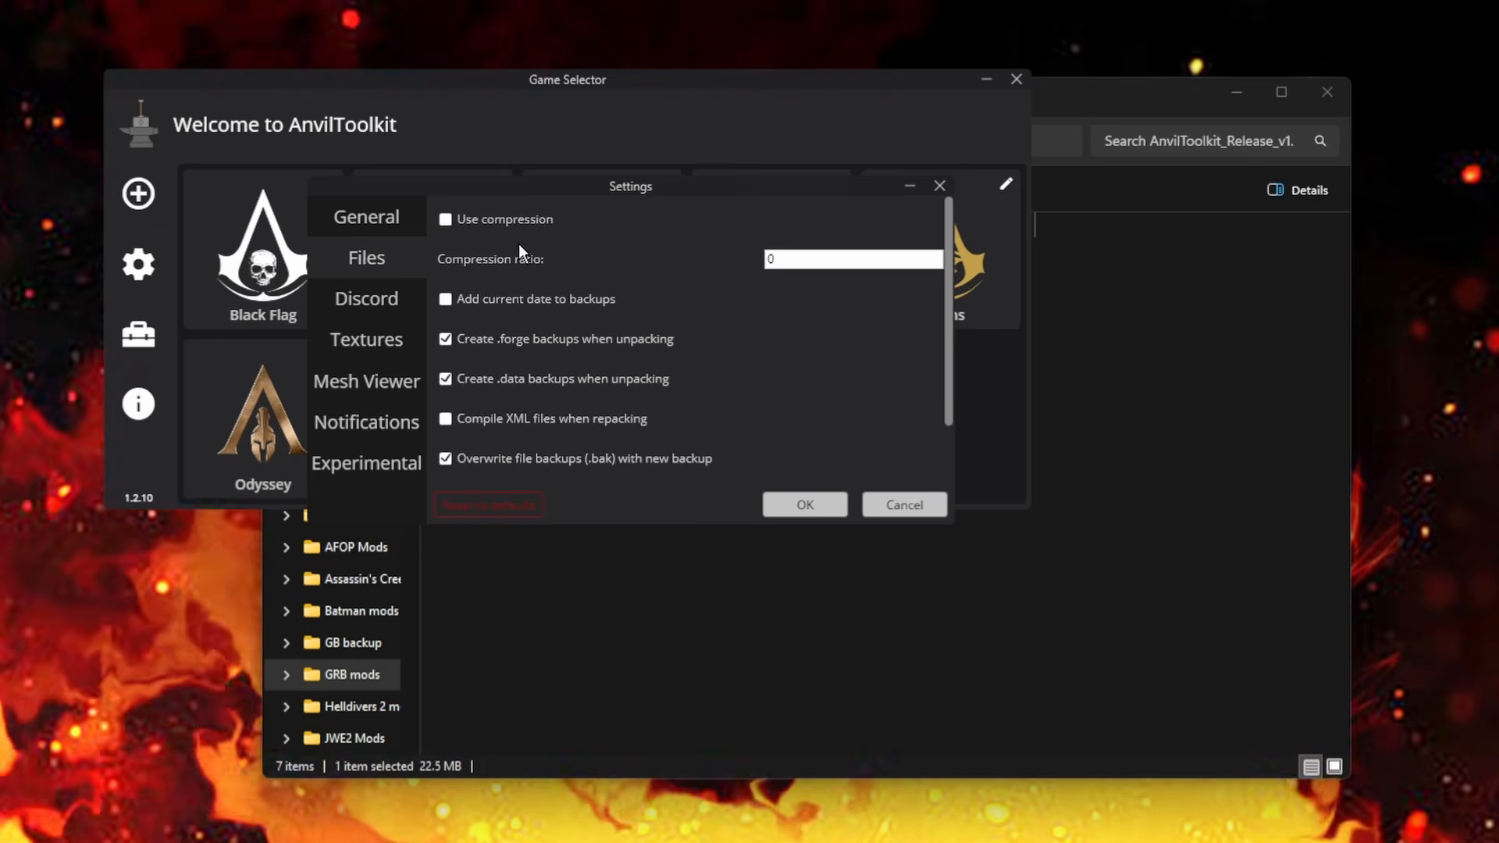
left_click(805, 507)
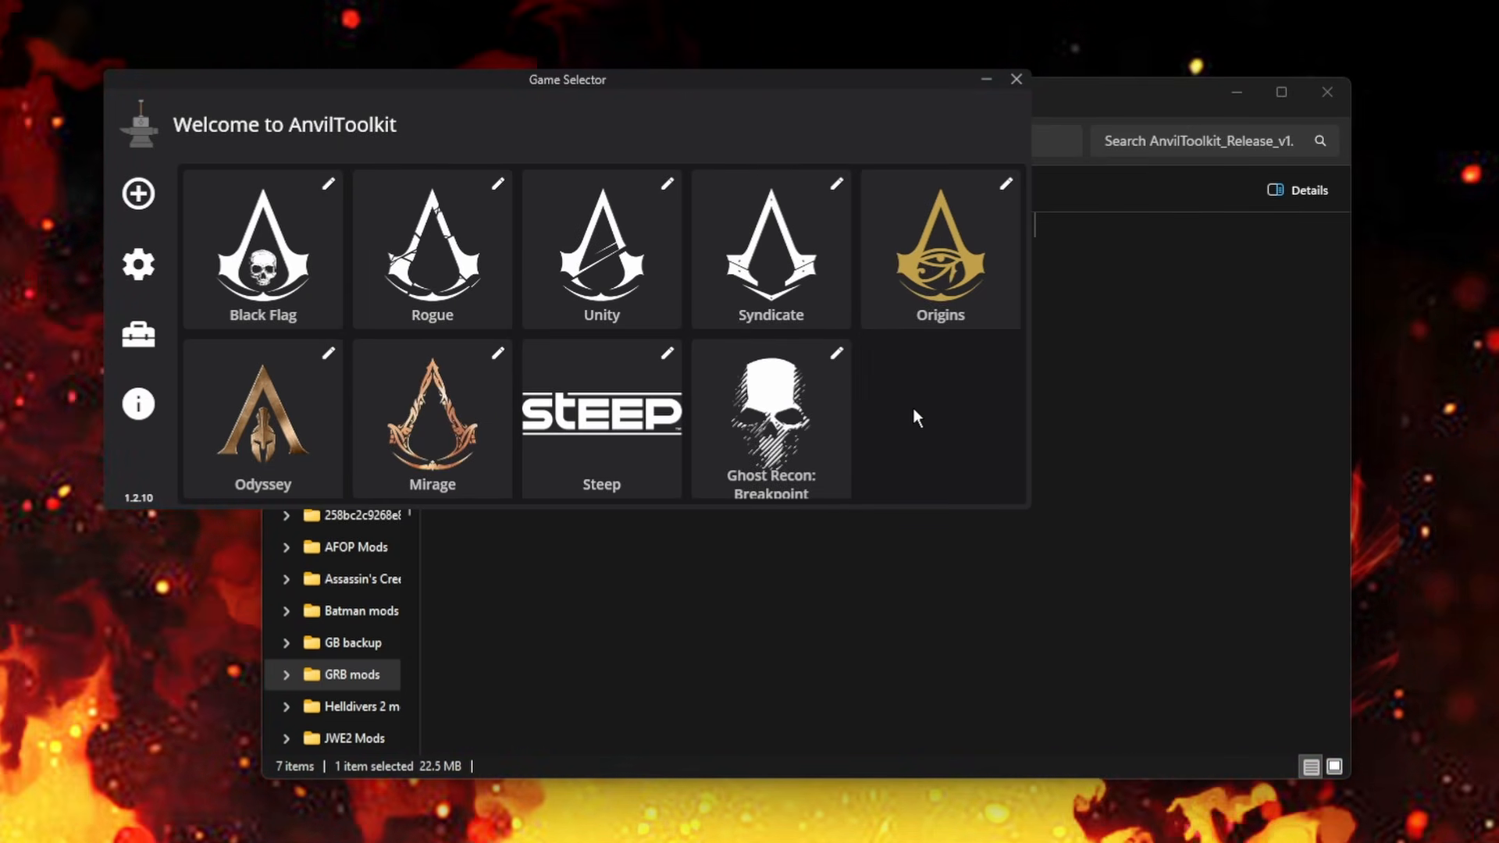
- Open Ghost Recon: Breakpoint in the Game Explorer and go to the DataPC .forge files in its game folder
left_click(777, 414)
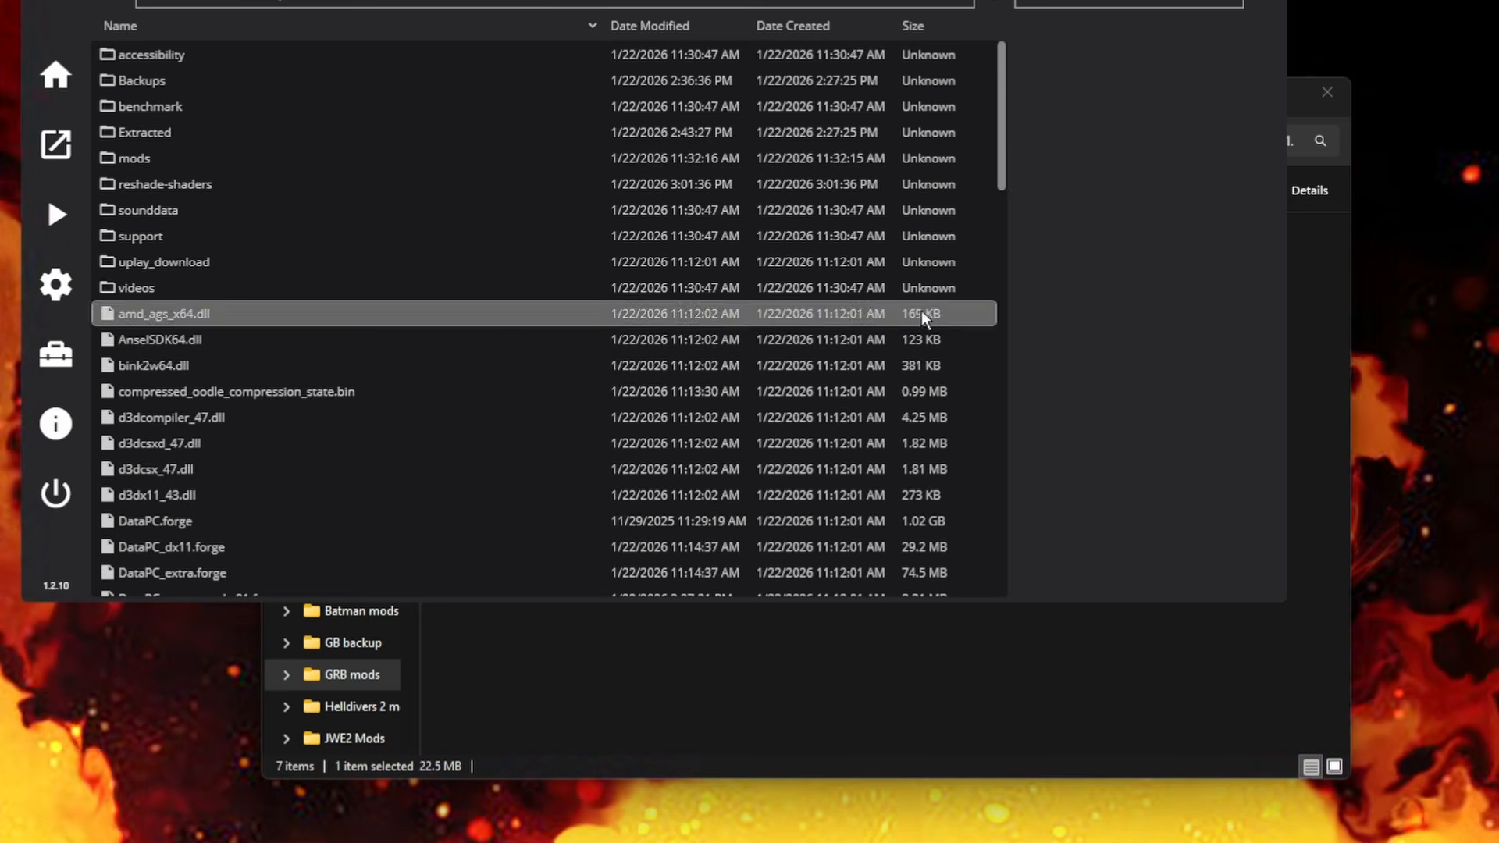
left_click_drag(591, 0, 762, 146)
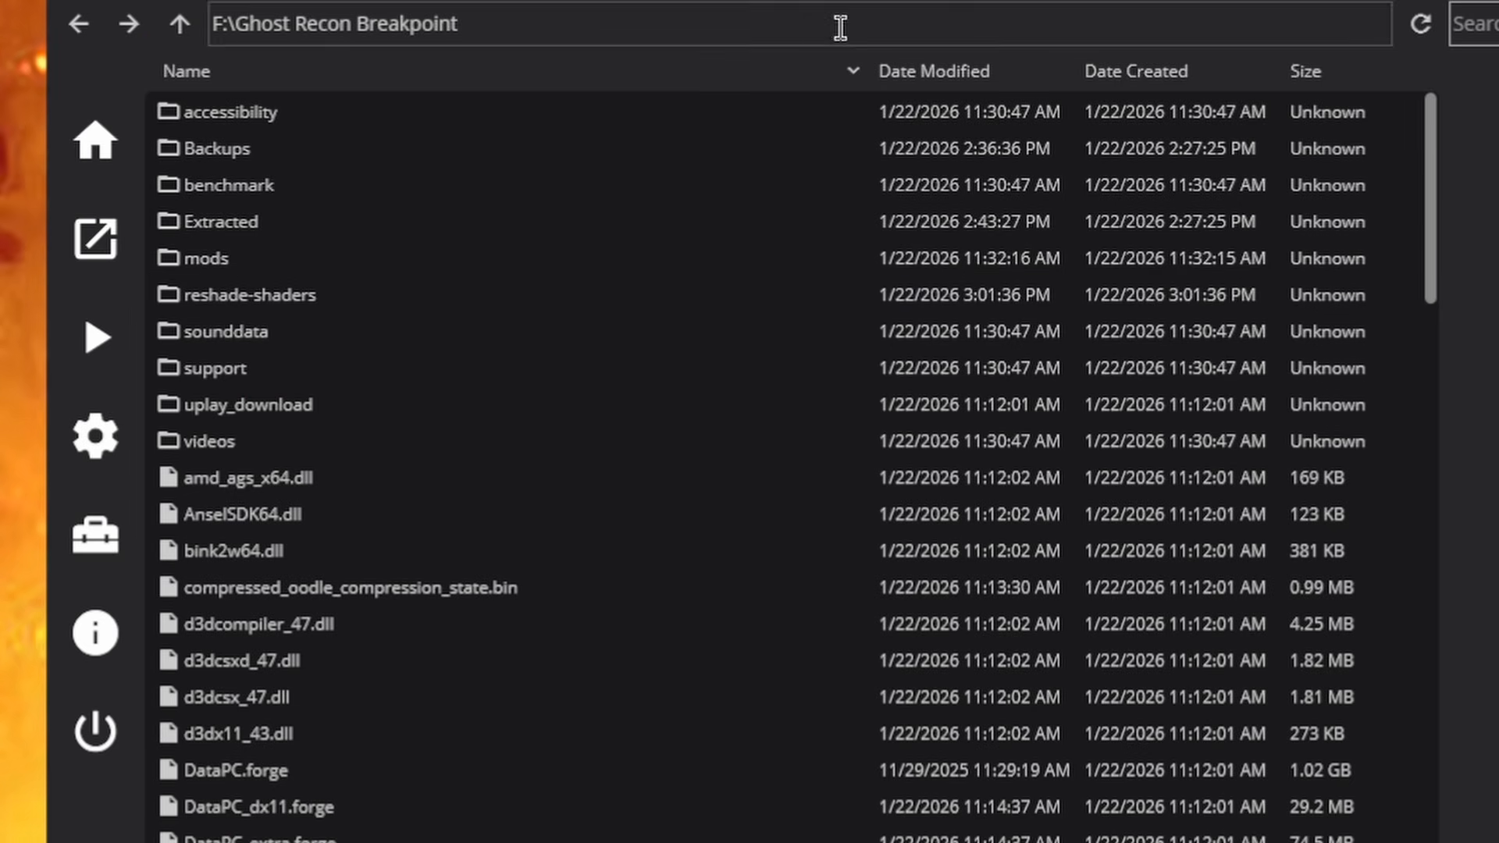
scroll(963, 253, "down", 3)
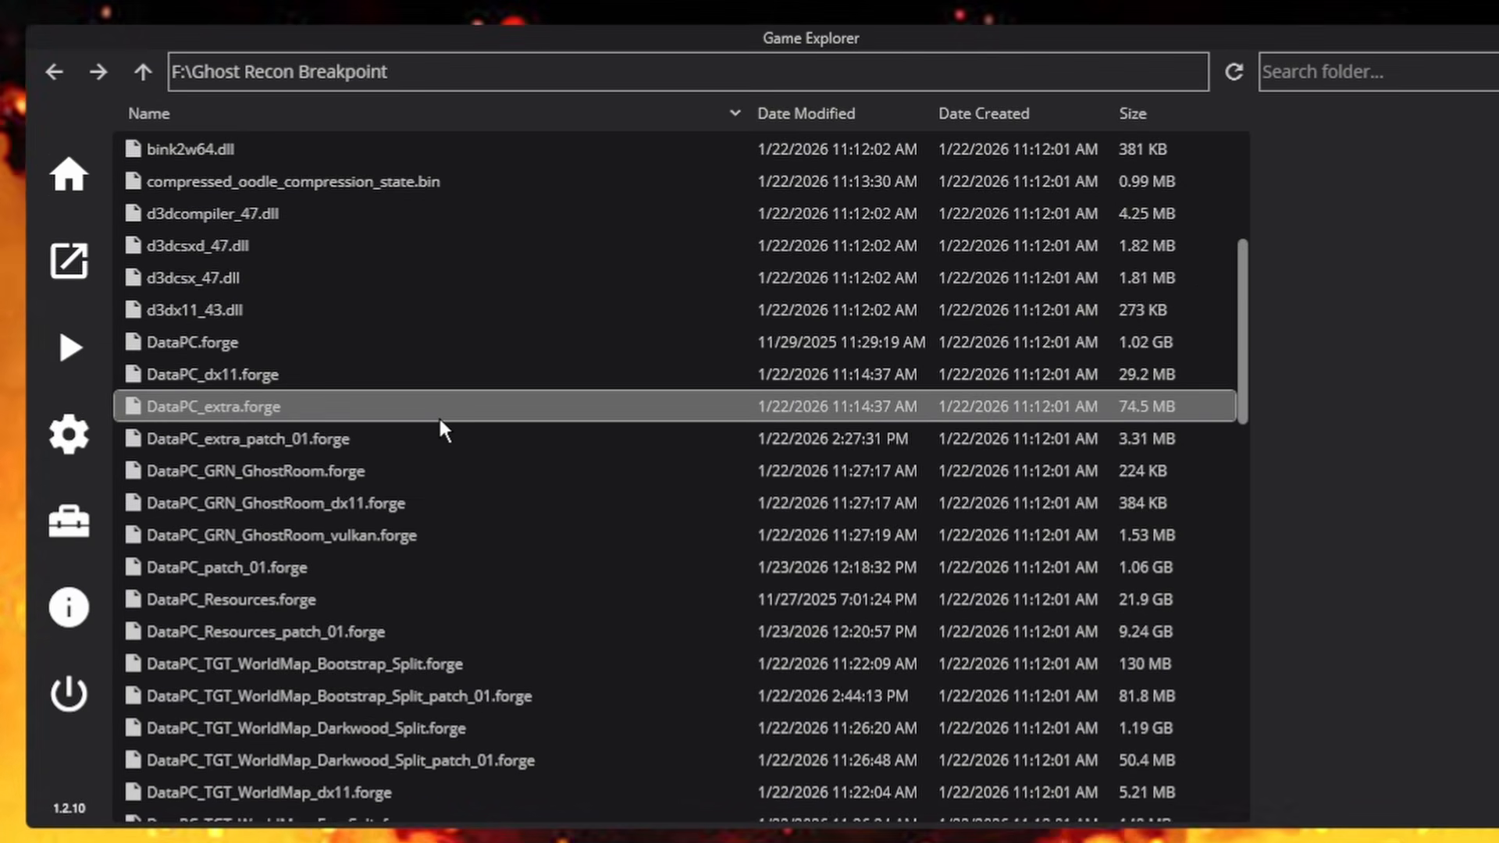
scroll(364, 426, "down", 1)
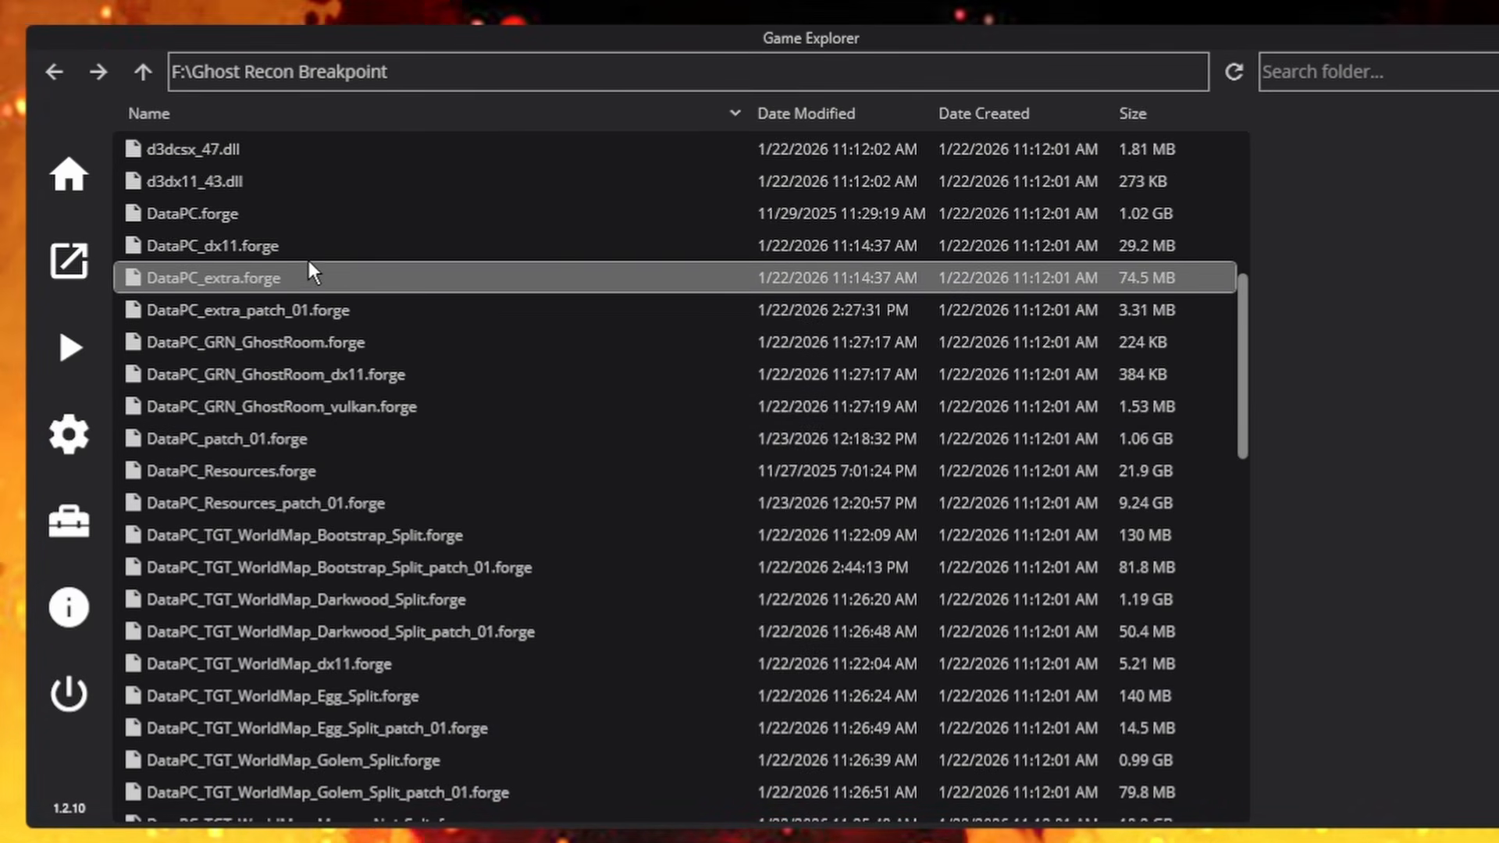
- Unpack DataPC_extra_patch_01.forge from the Ghost Recon Breakpoint game folder
left_click(350, 311)
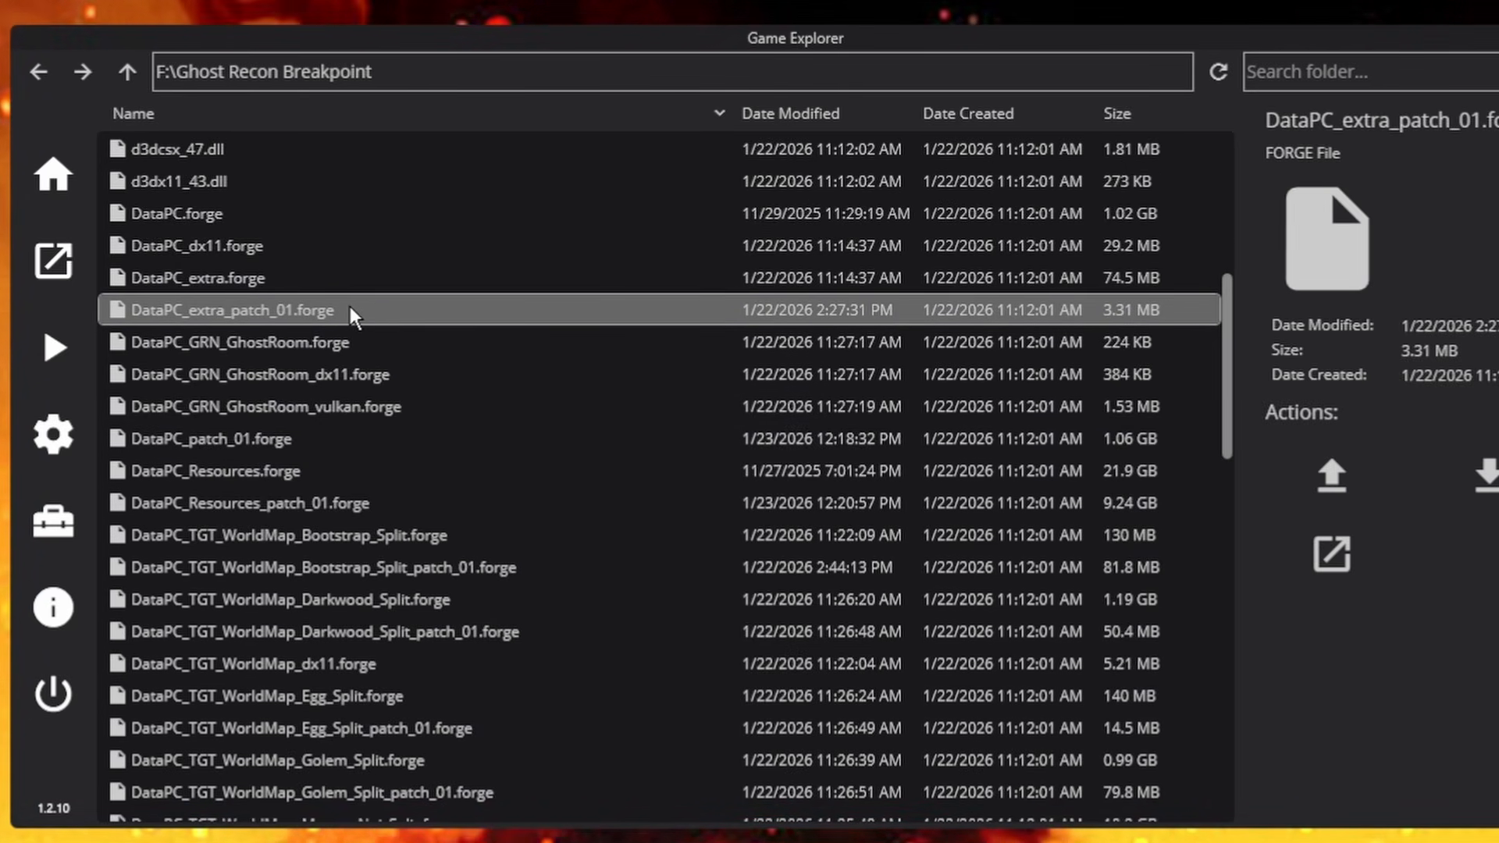
right_click(350, 311)
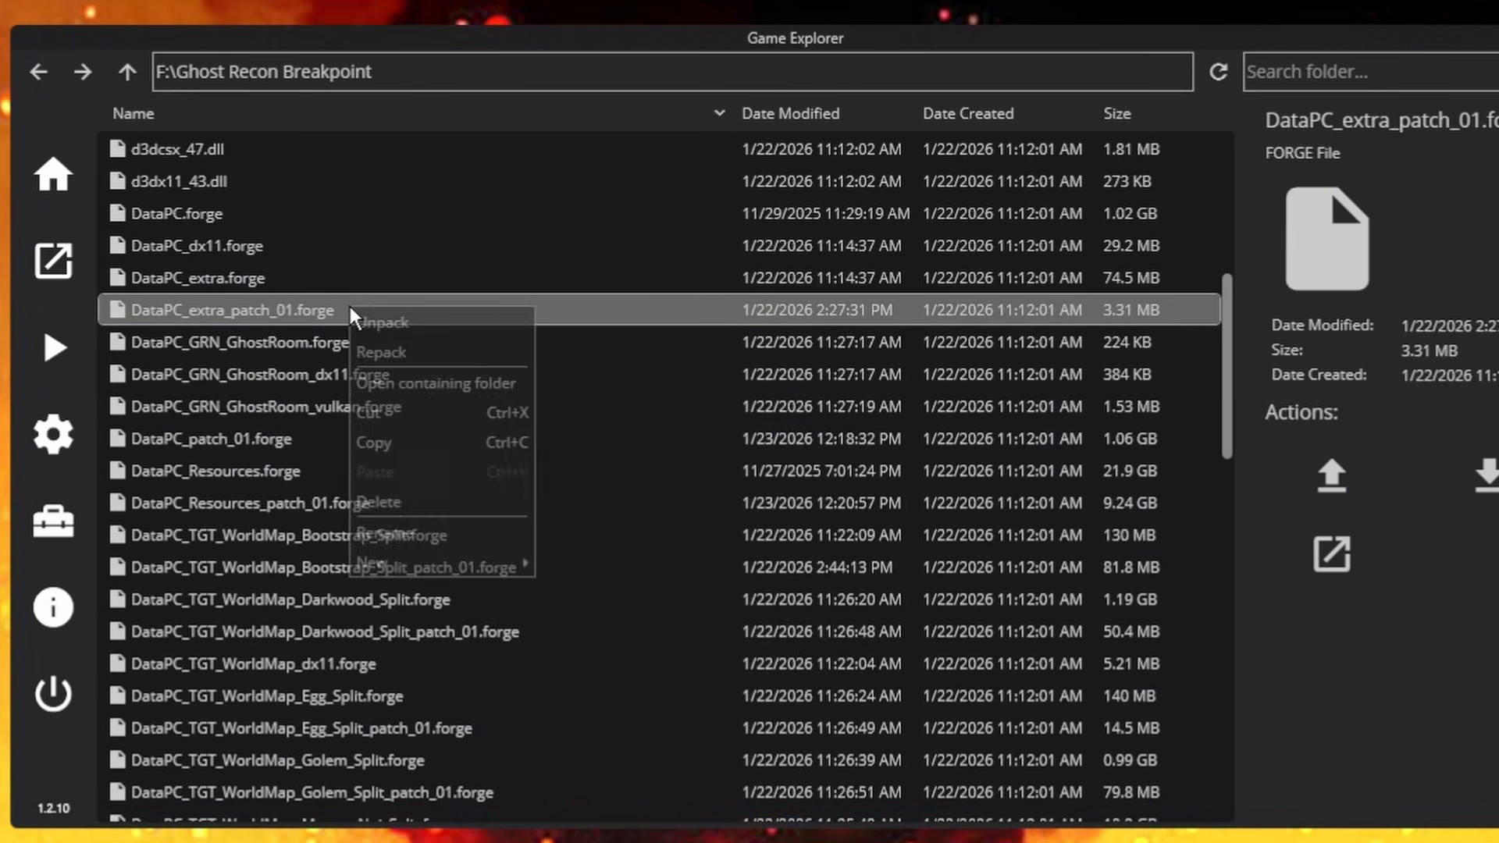
left_click(406, 322)
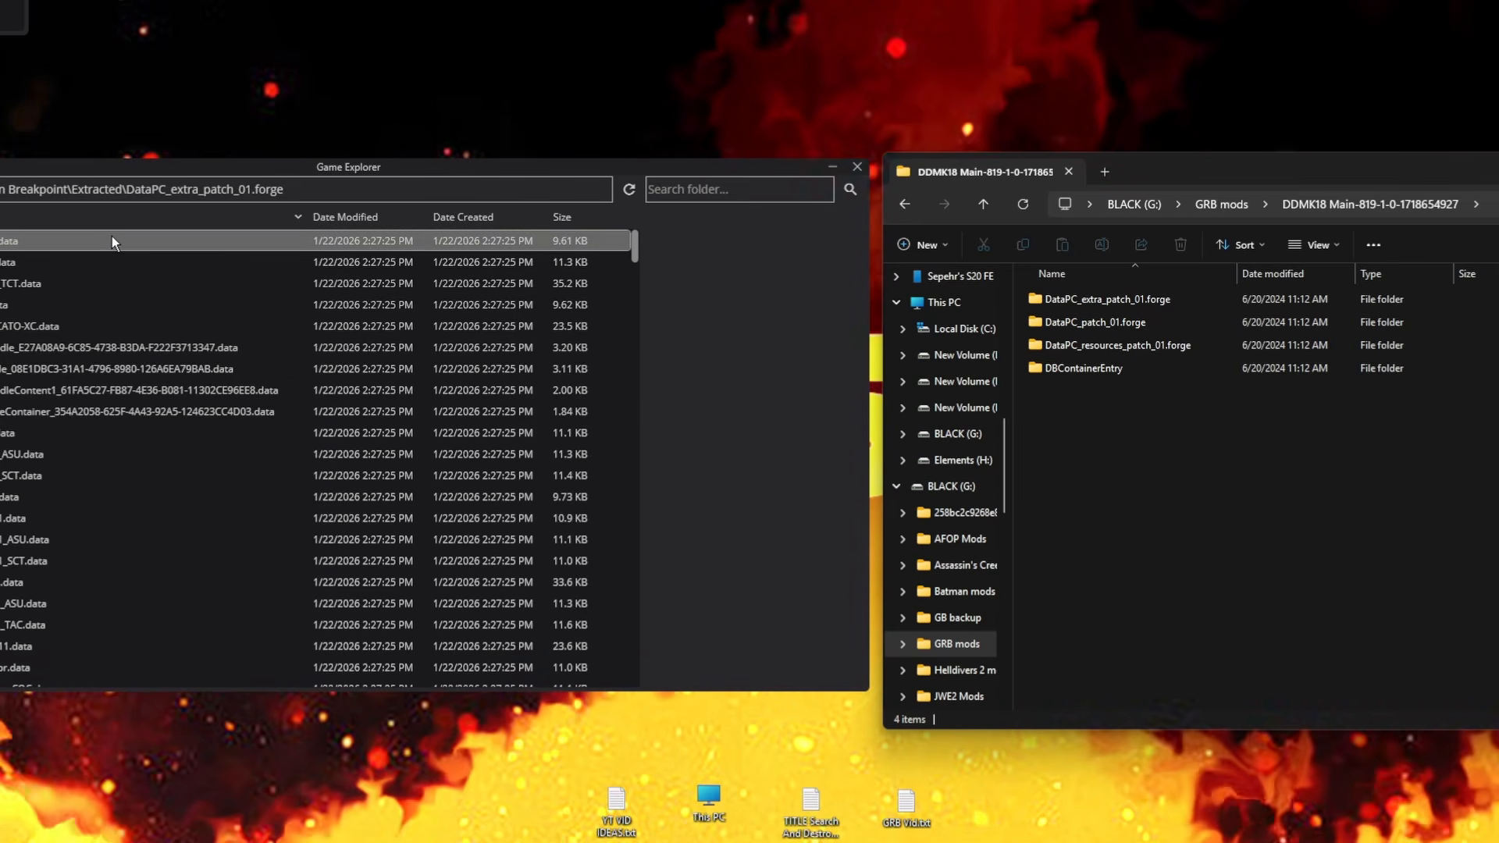
- Open the extracted DataPC_extra_patch_01.forge folder in File Explorer and place its window beside the DDMK18 mod folder
left_click(56, 237)
right_click(58, 238)
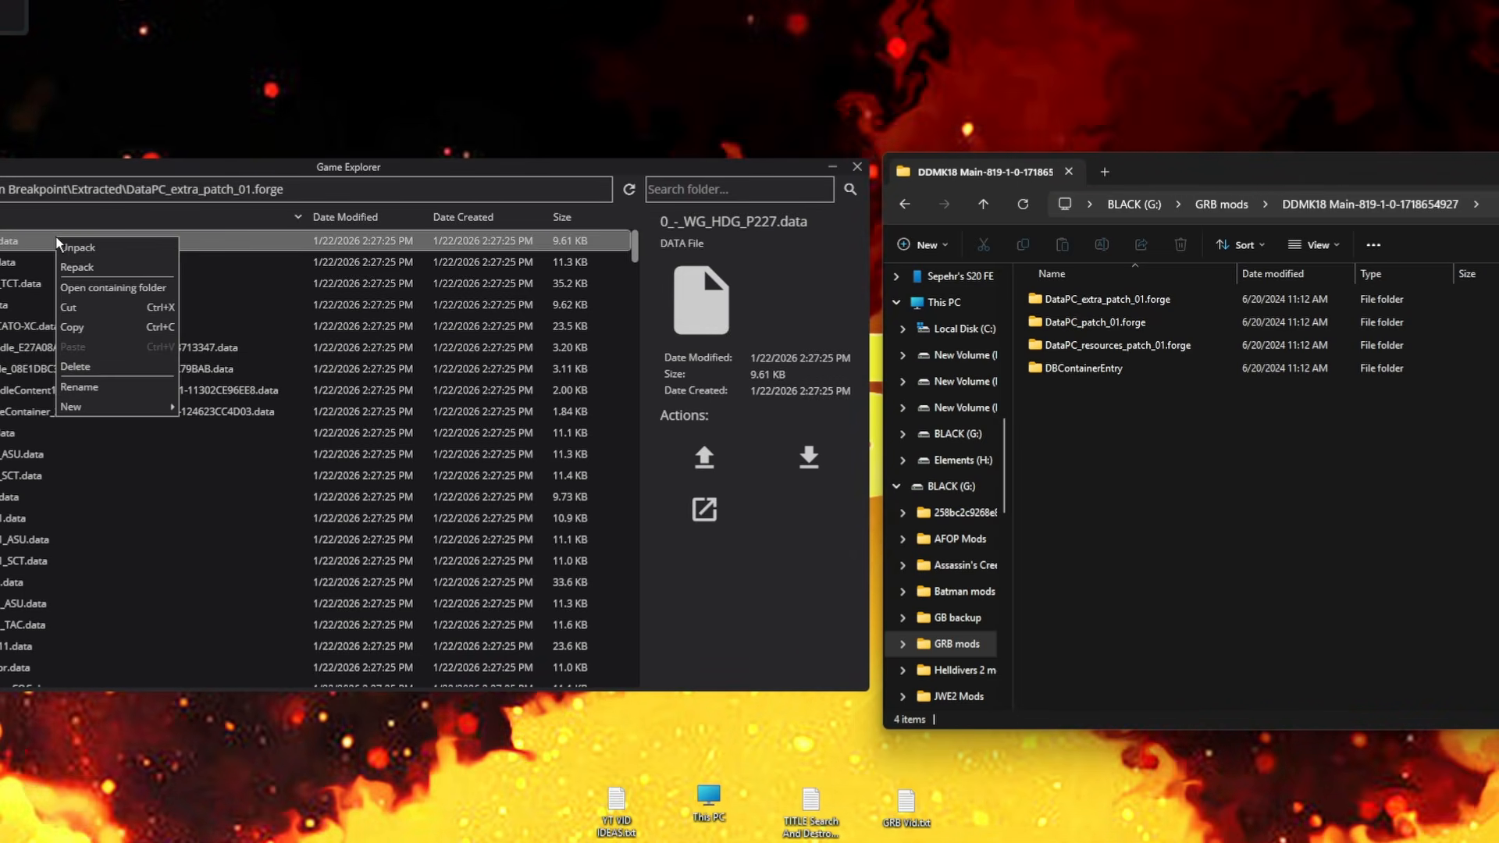
left_click(125, 290)
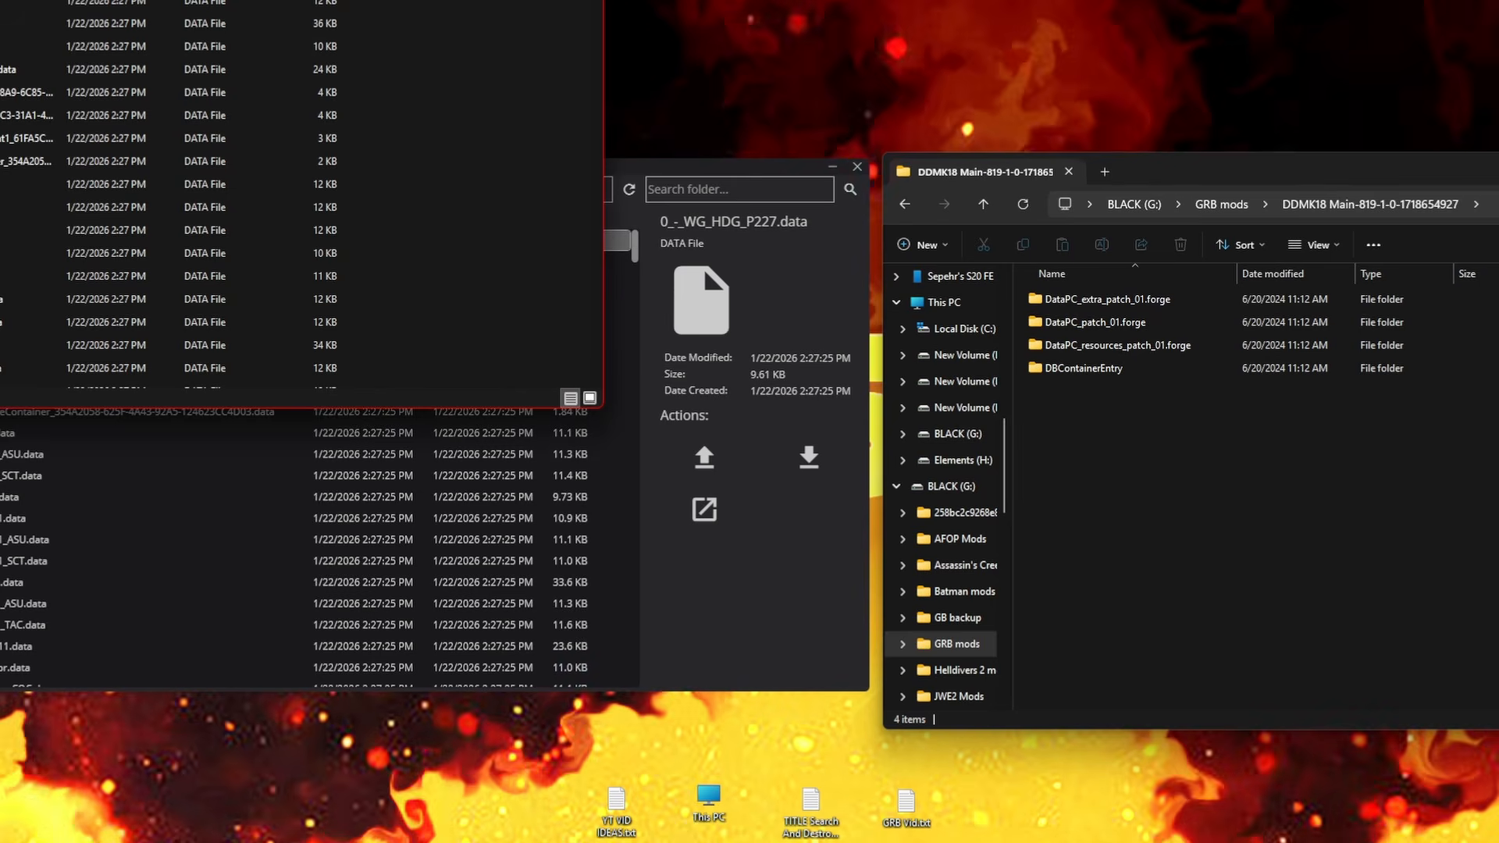
left_click_drag(190, 0, 335, 144)
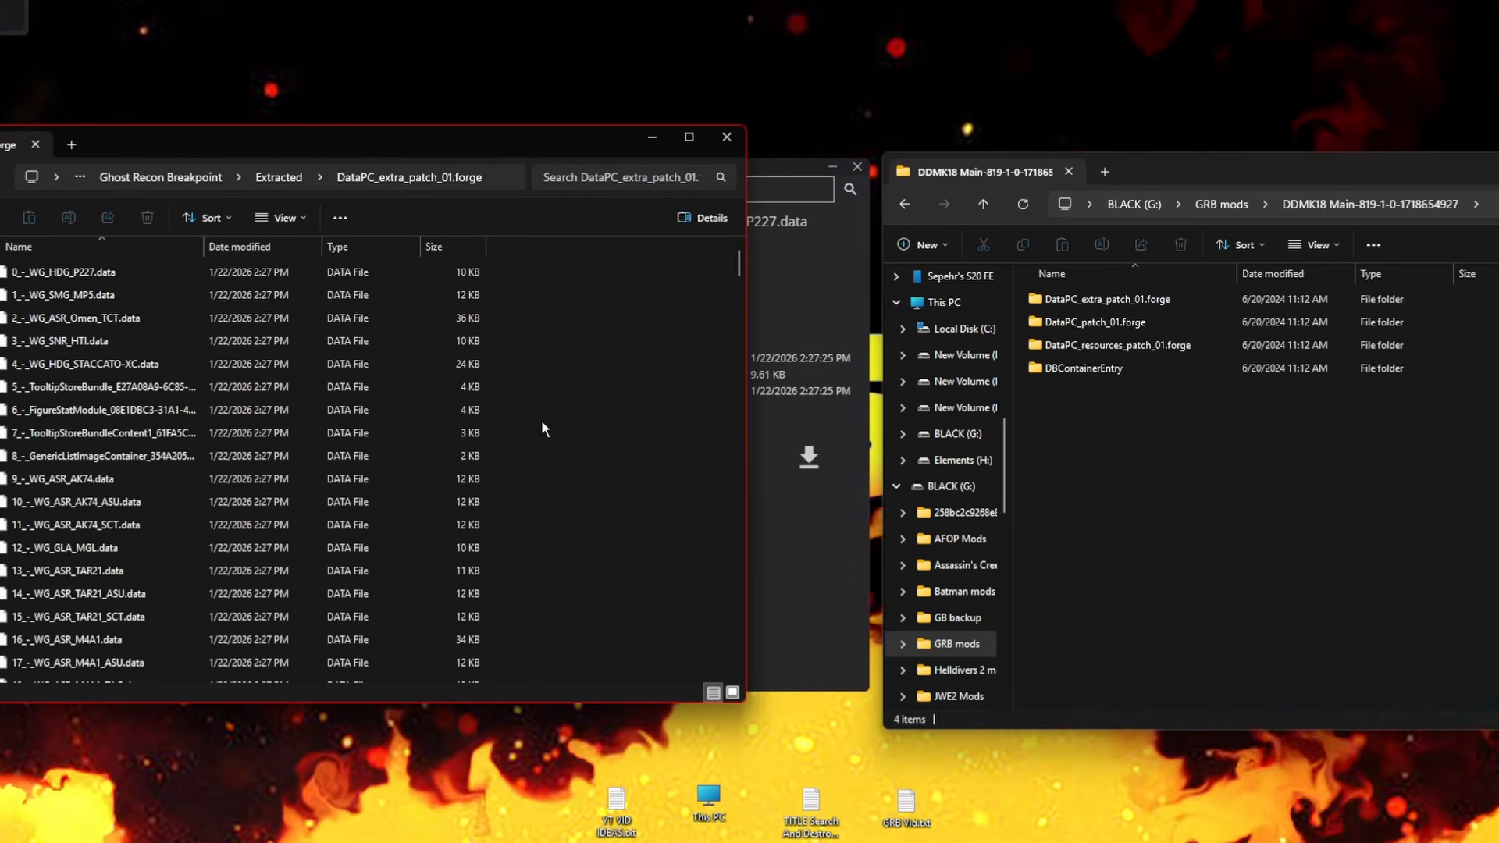
- Copy 261_-_WG_ASR_Sig516_ASU.data from the mod's DataPC_extra_patch_01.forge folder into the extracted folder of the same name, and close the extracted folder's window
left_click(1262, 458)
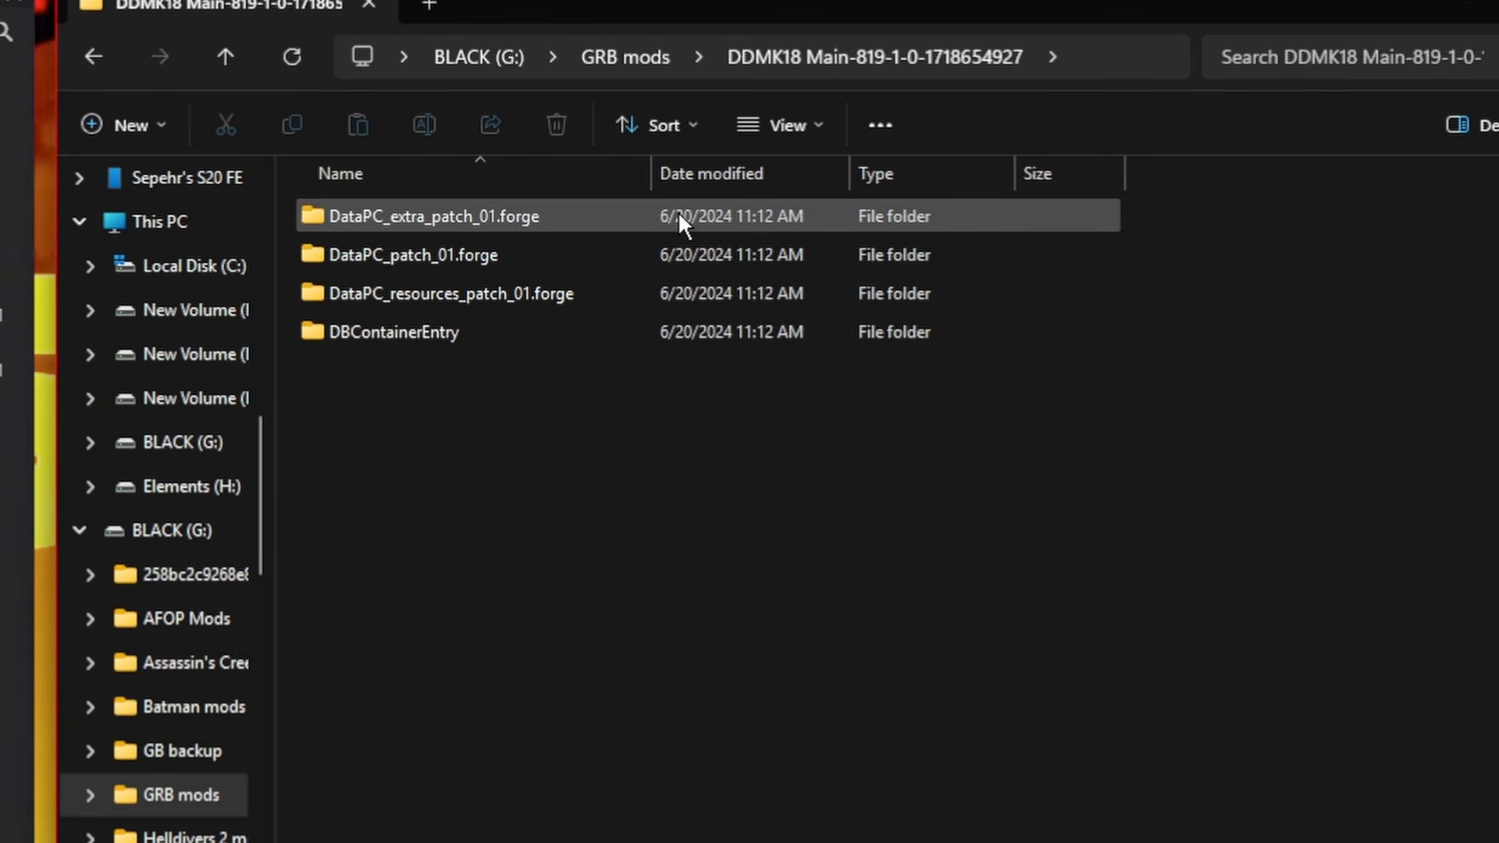
double_click(678, 214)
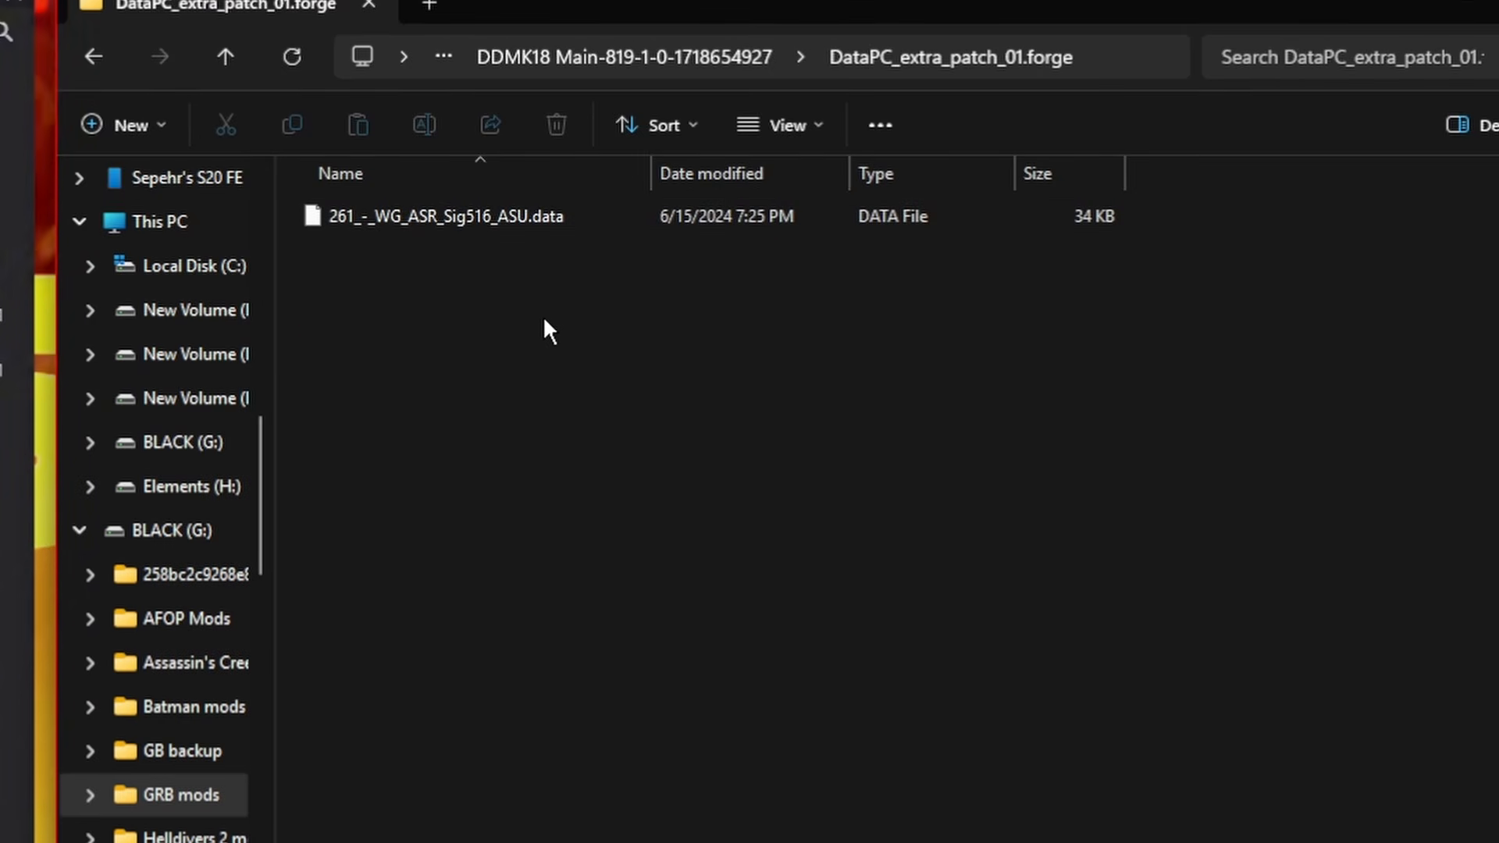
left_click(437, 231)
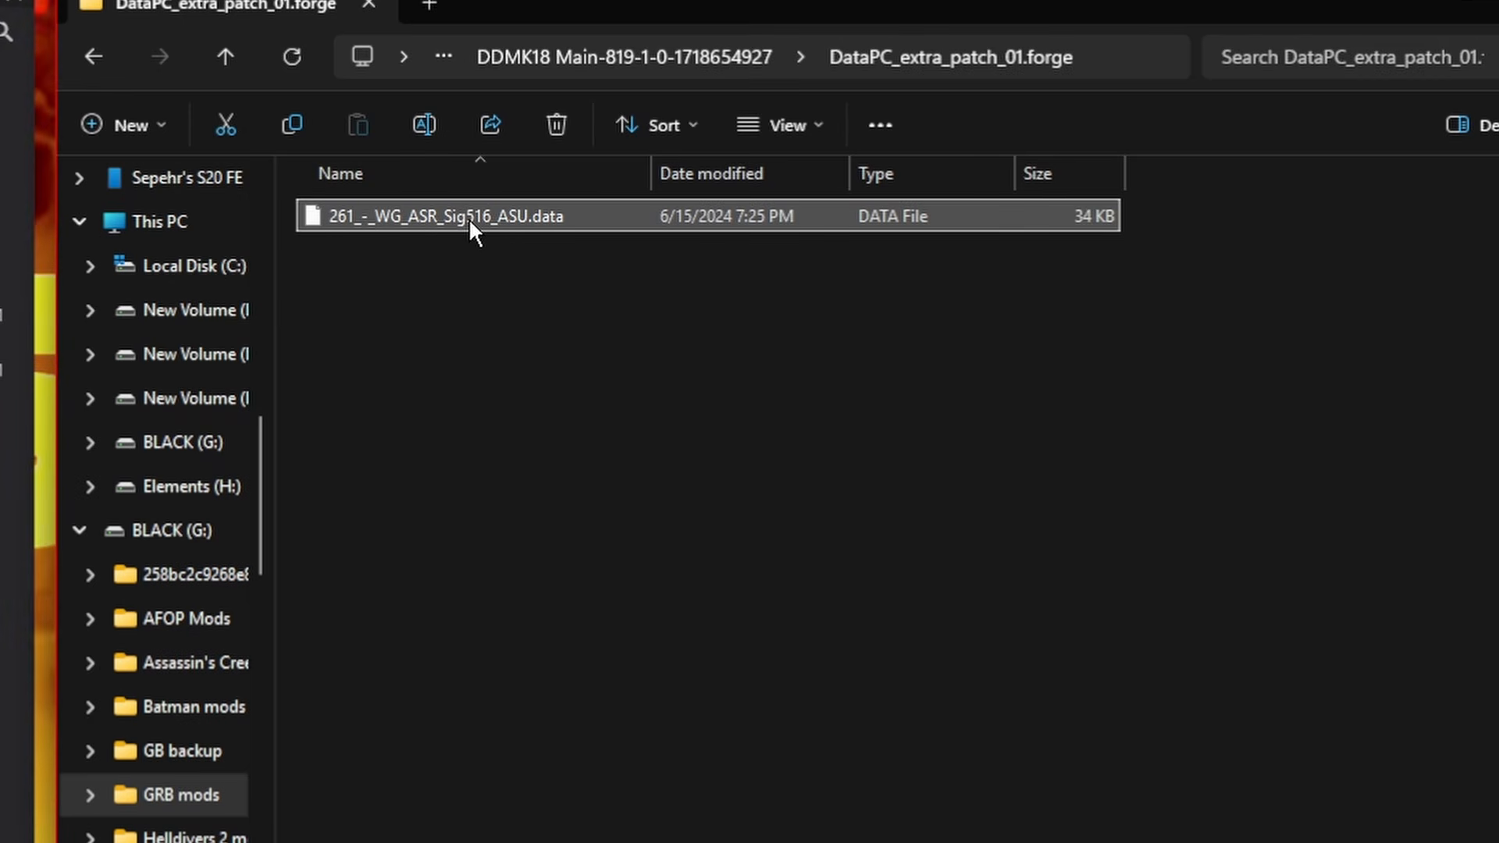
right_click(468, 218)
left_click(603, 251)
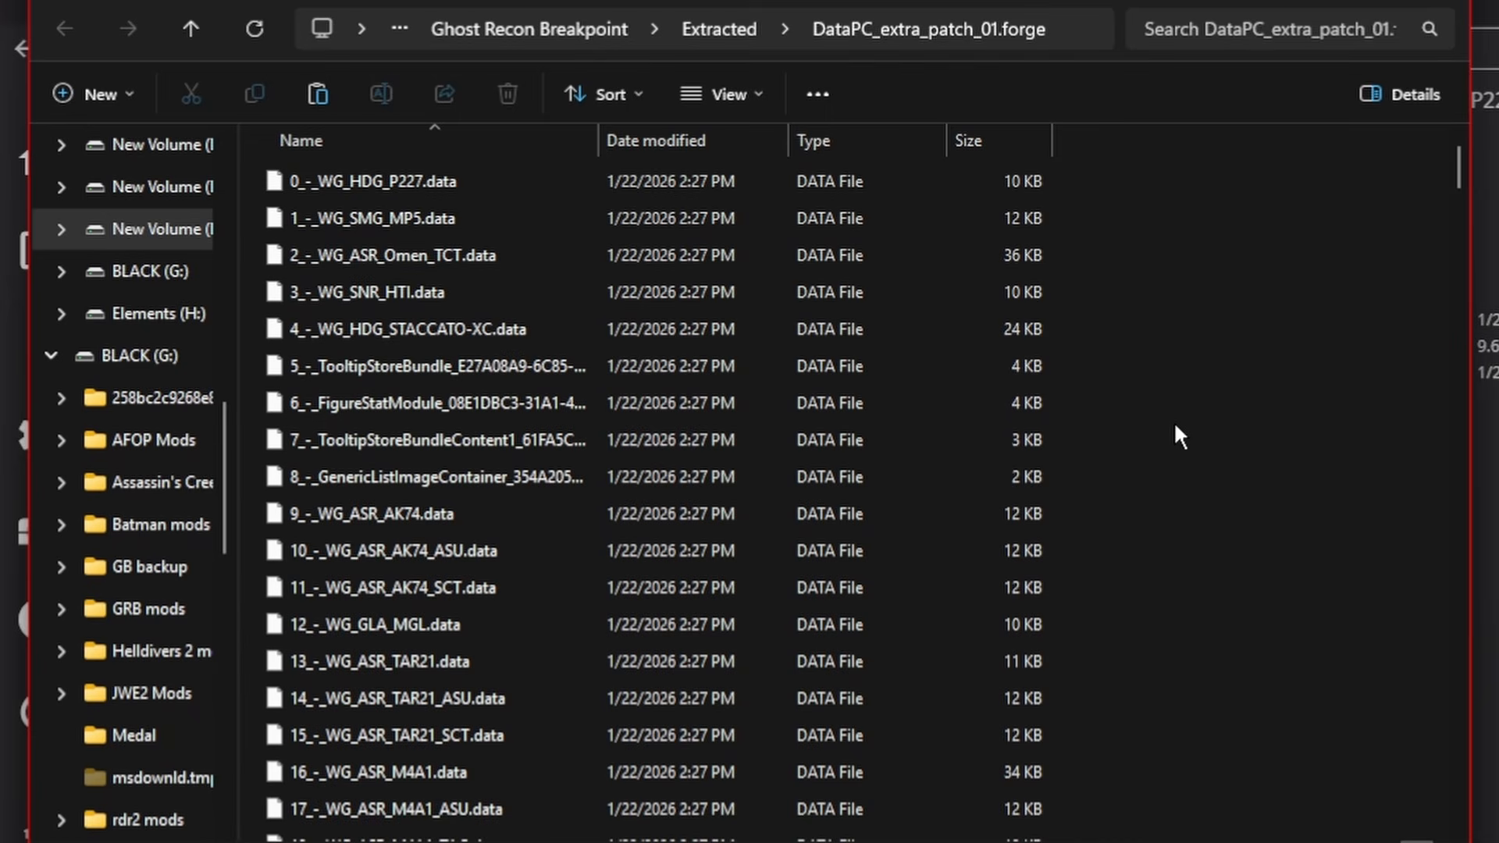
right_click(1176, 434)
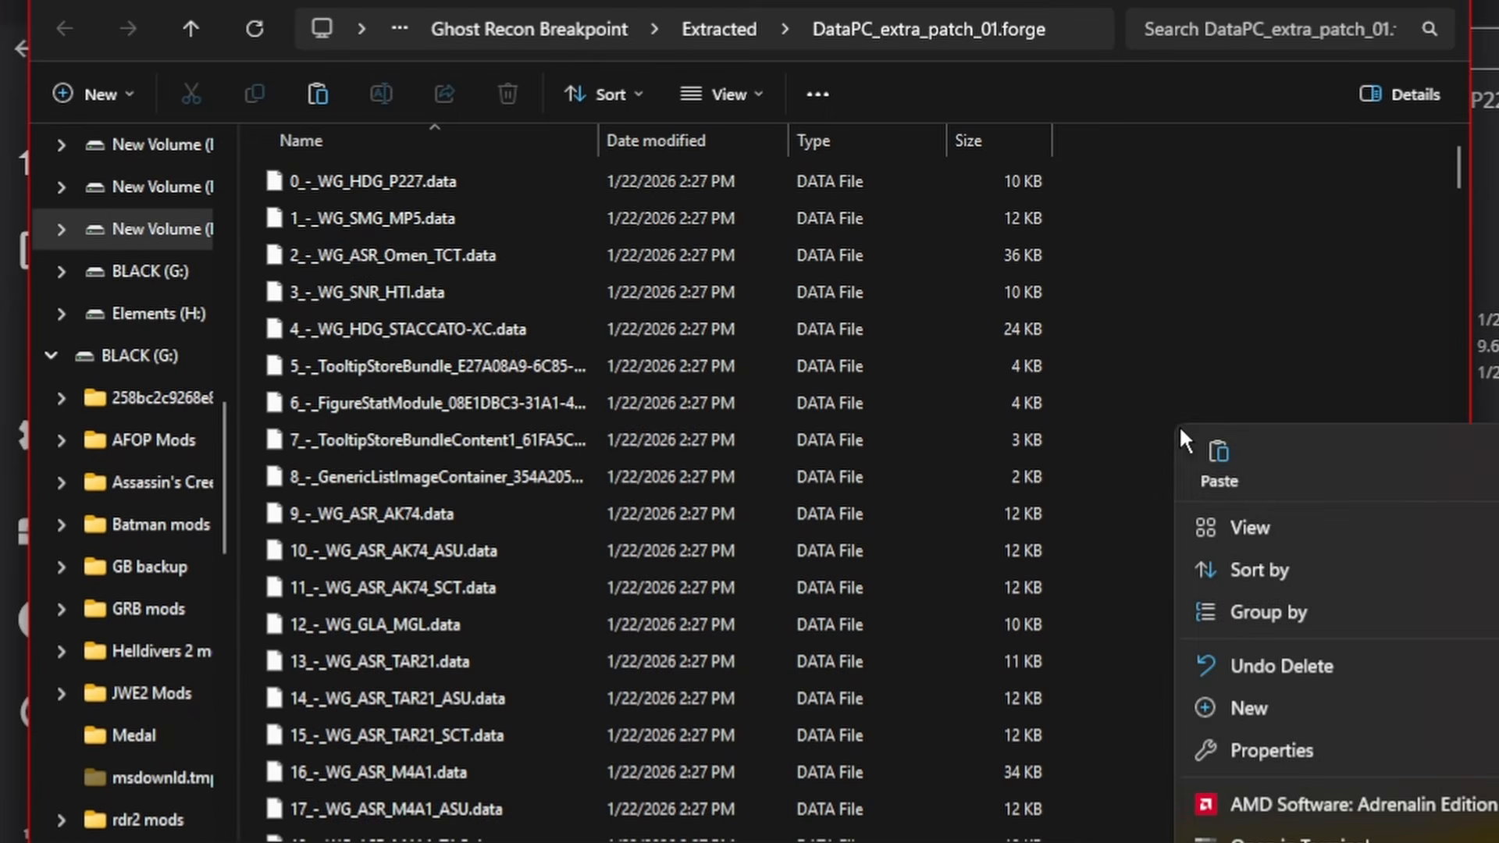
left_click(1229, 461)
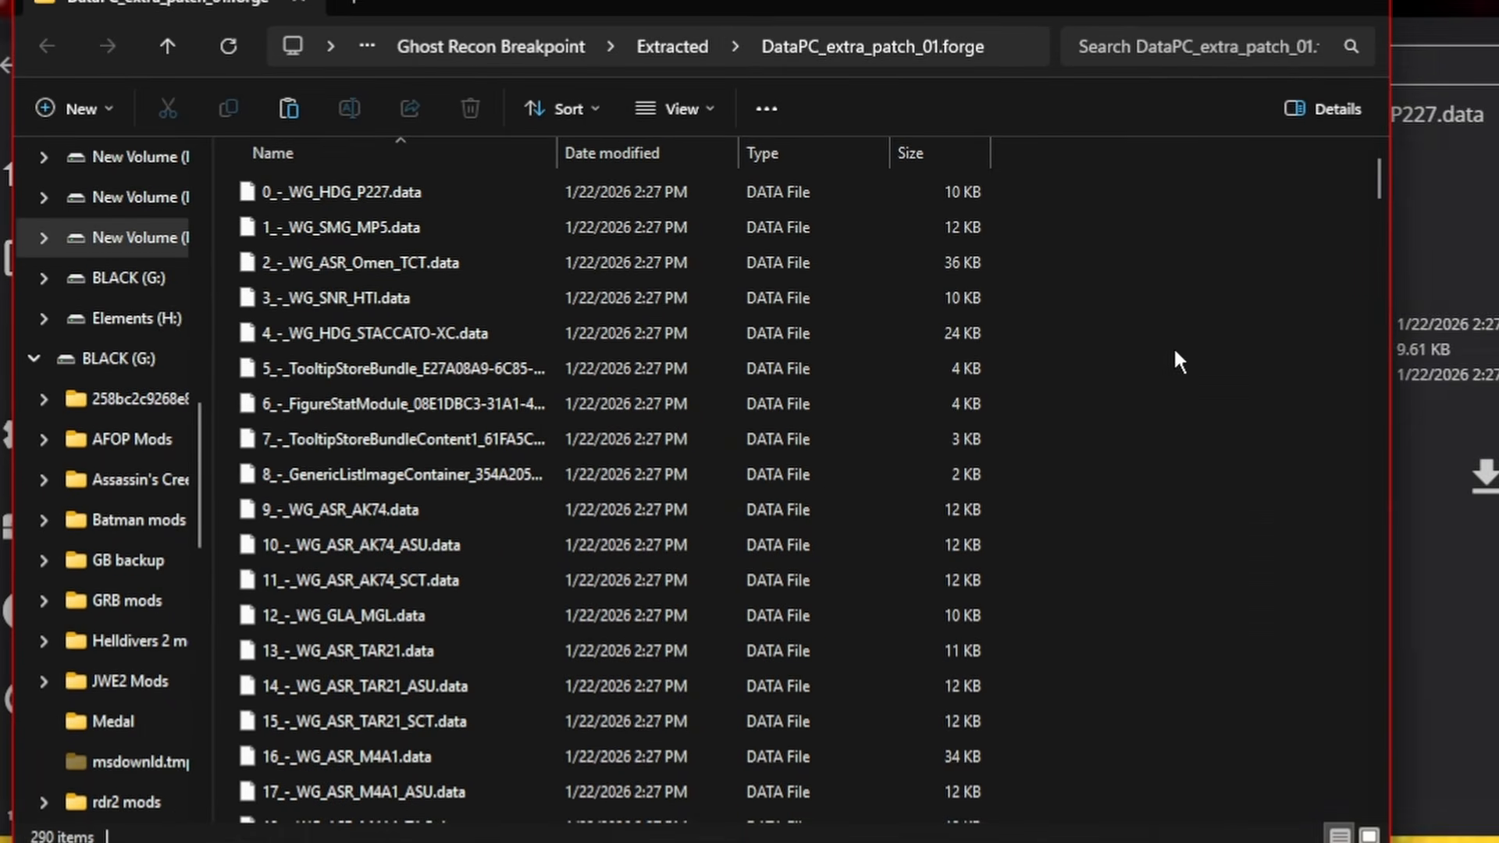
left_click(1362, 4)
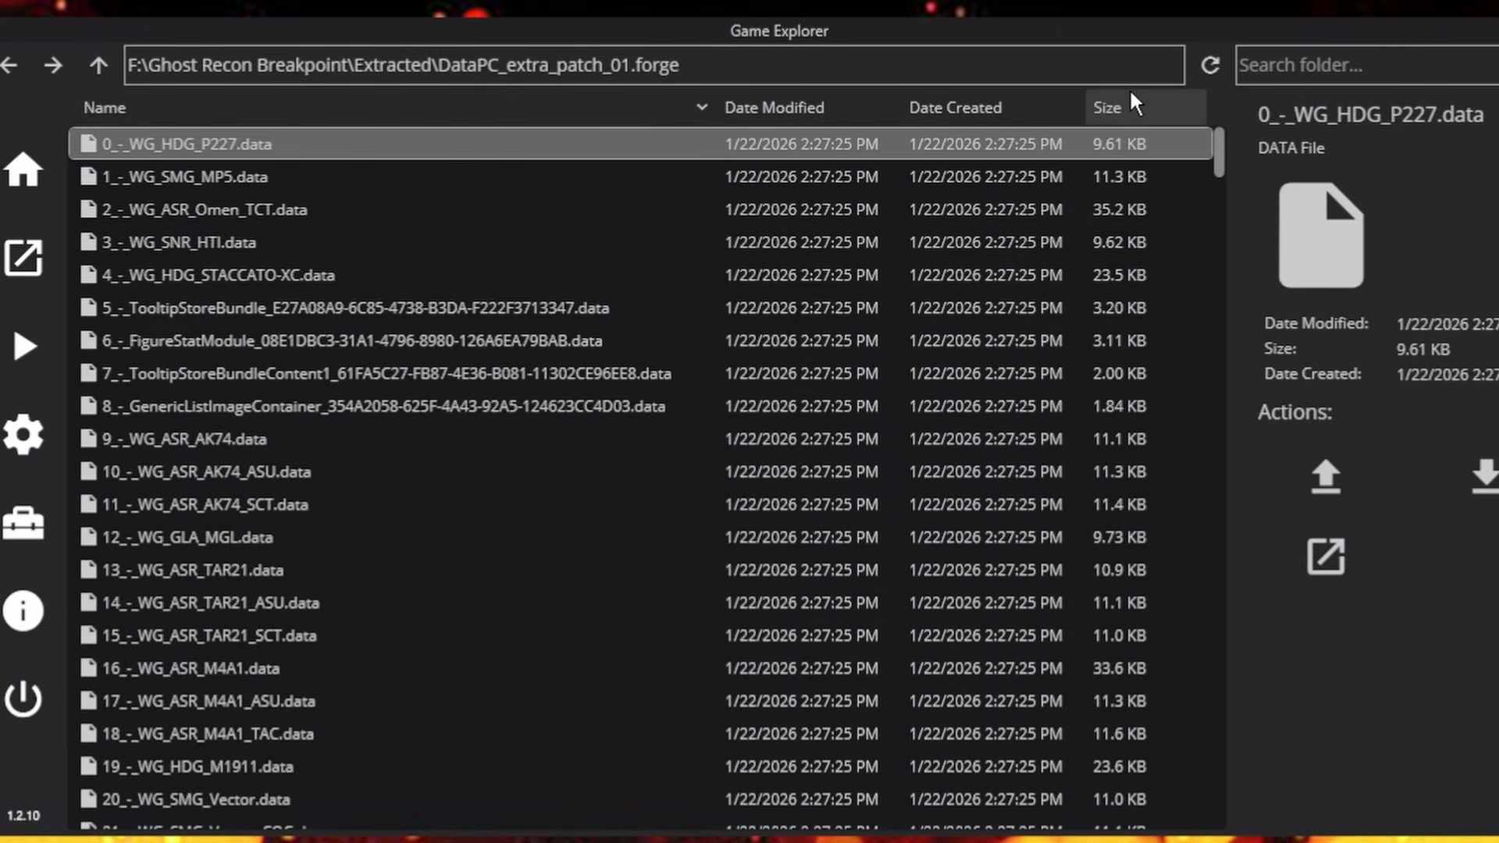
- Refresh the Game Explorer listing and repack the DataPC_extra_patch_01.forge folder from the Extracted directory
left_click(1209, 69)
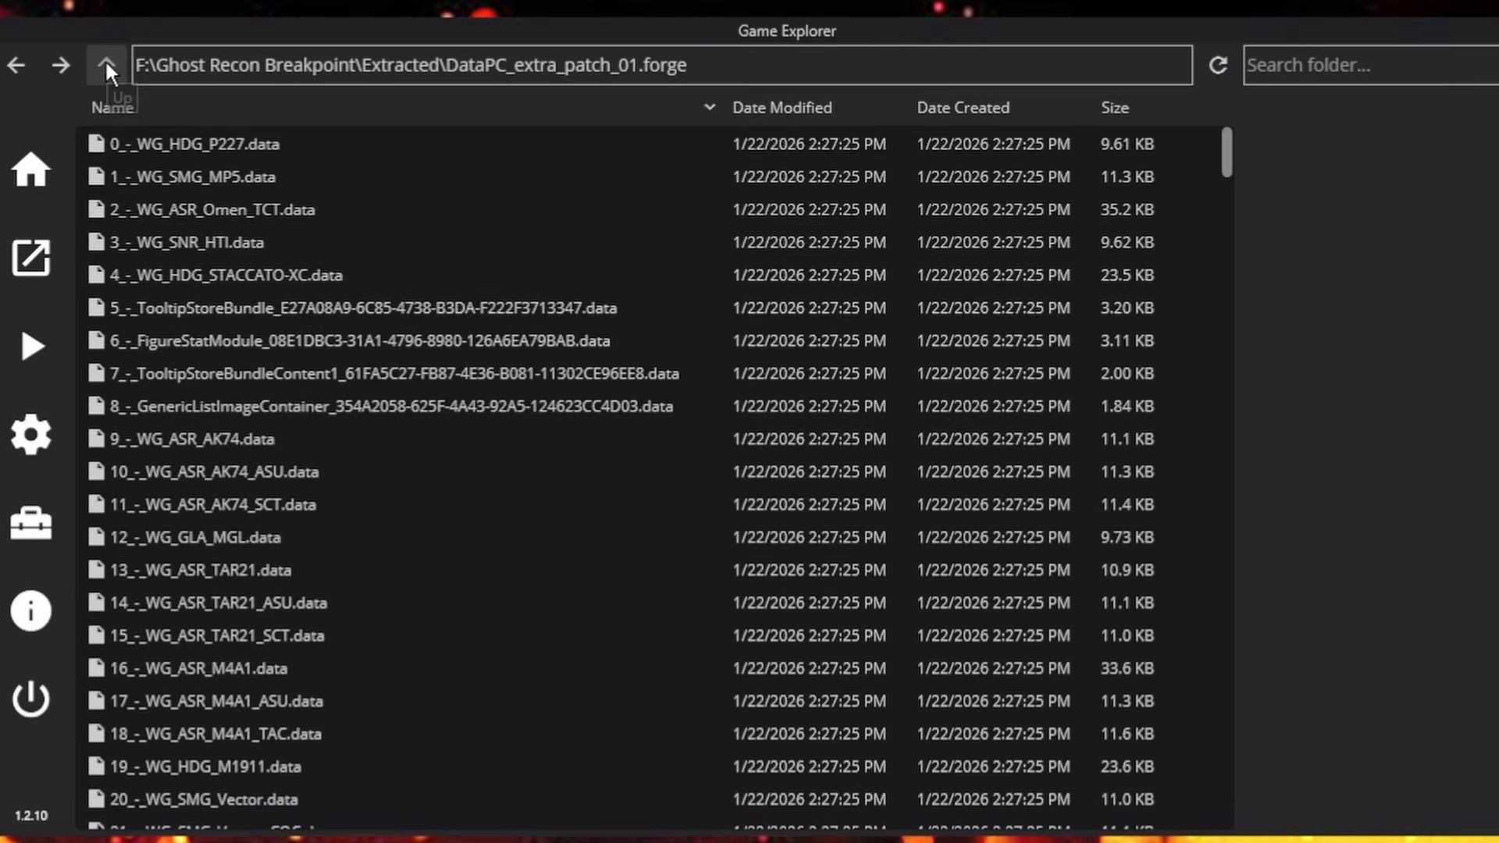
left_click(106, 66)
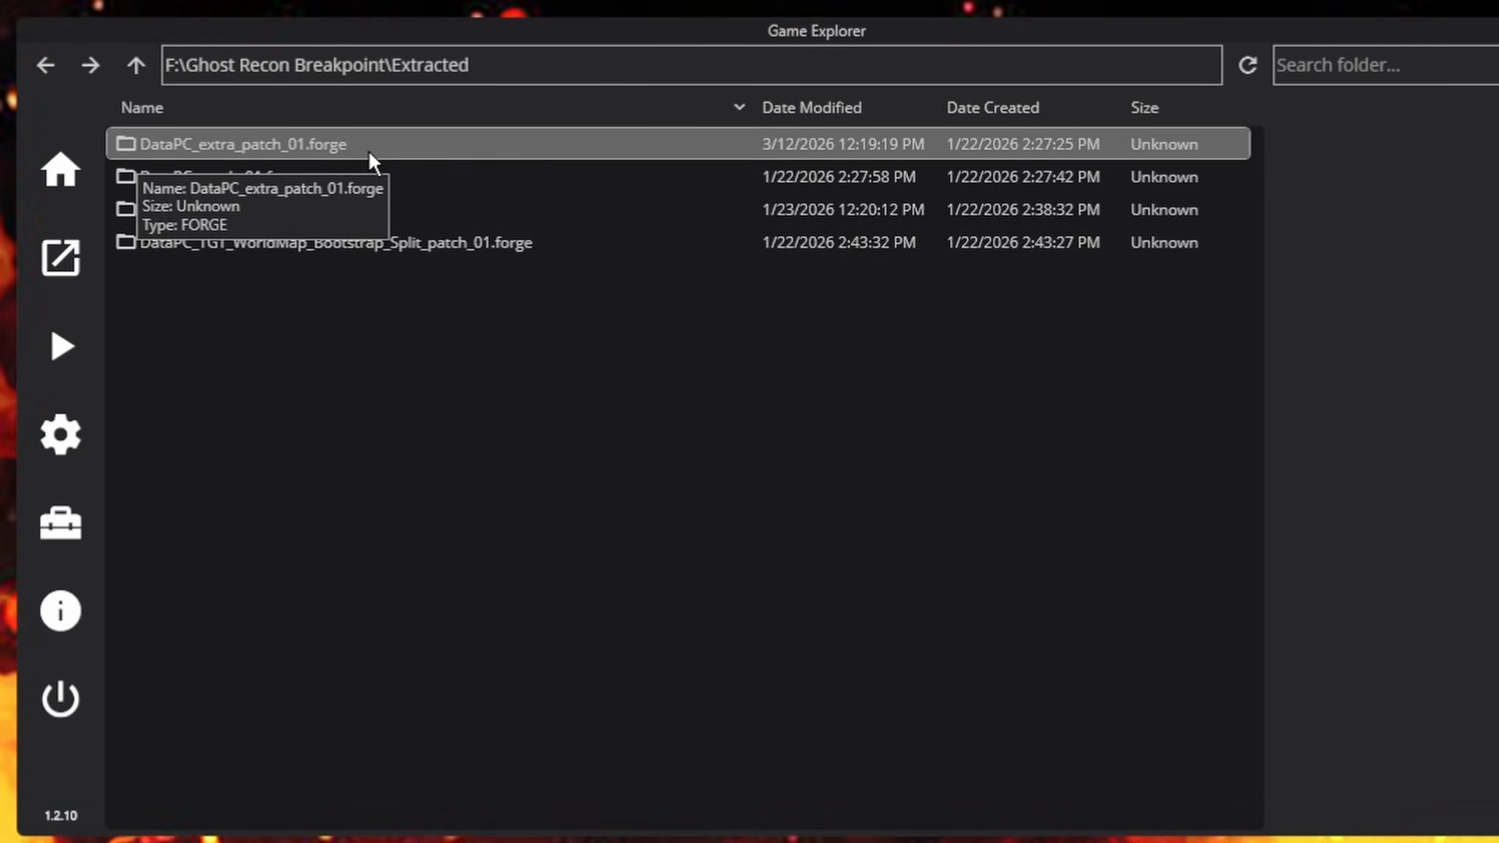
left_click(261, 144)
right_click(261, 140)
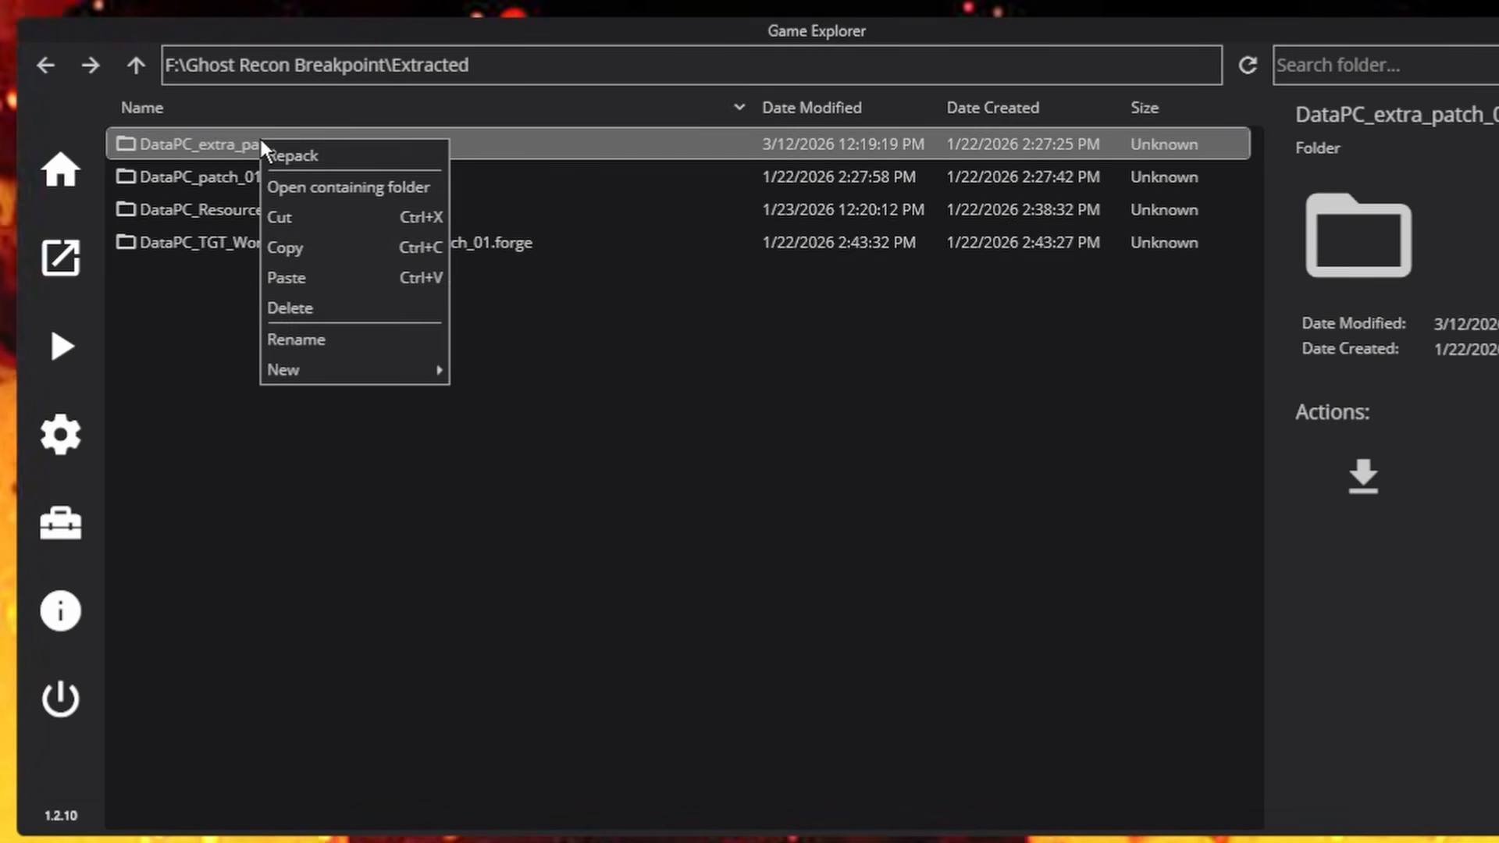
left_click(315, 155)
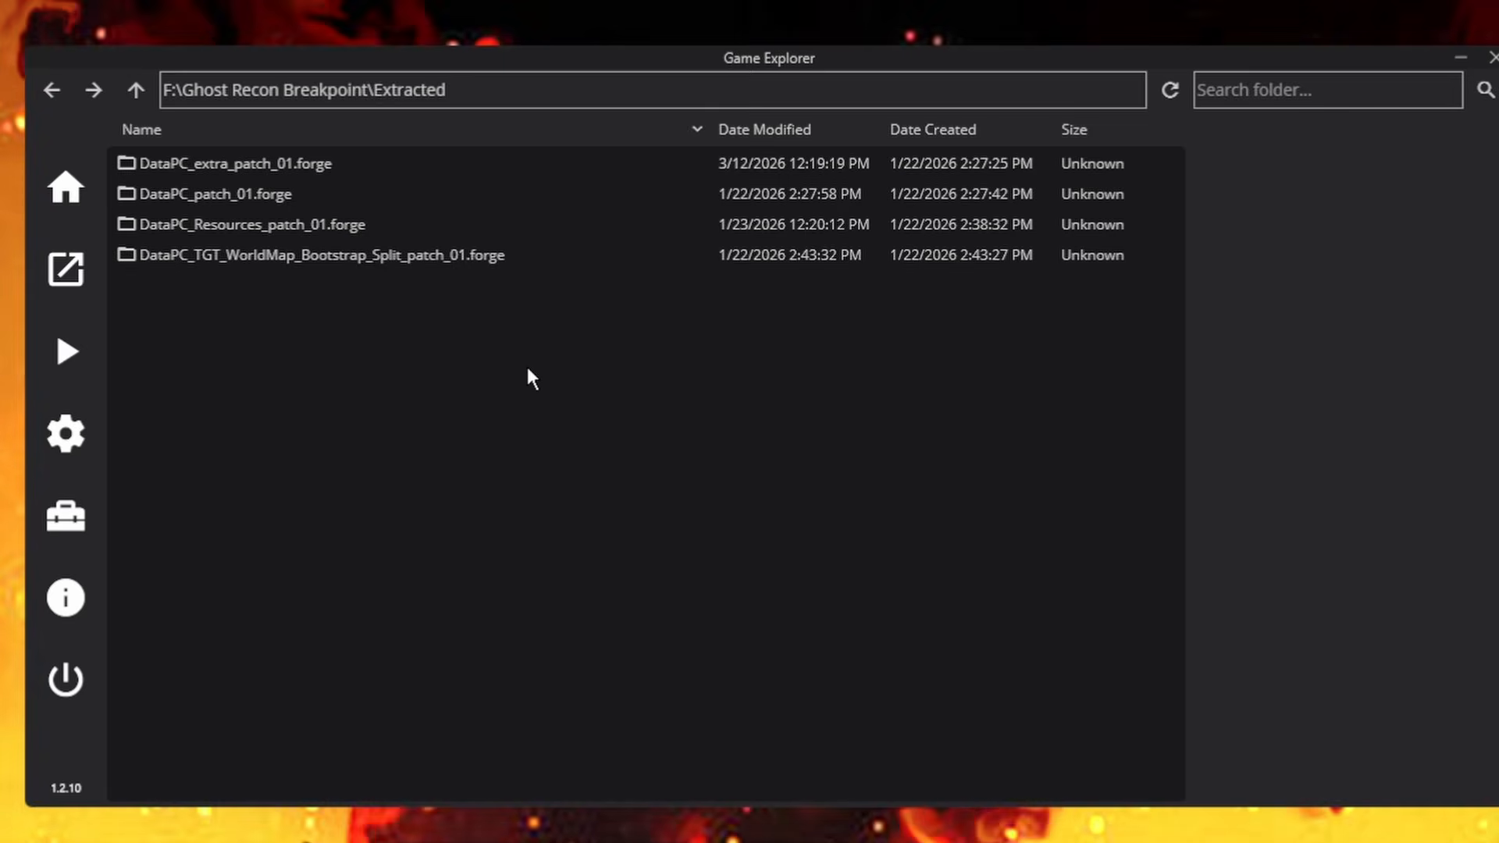
- Return the Game Explorer to the Ghost Recon Breakpoint folder and File Explorer to the main DDMK18 mod folder
left_click(134, 99)
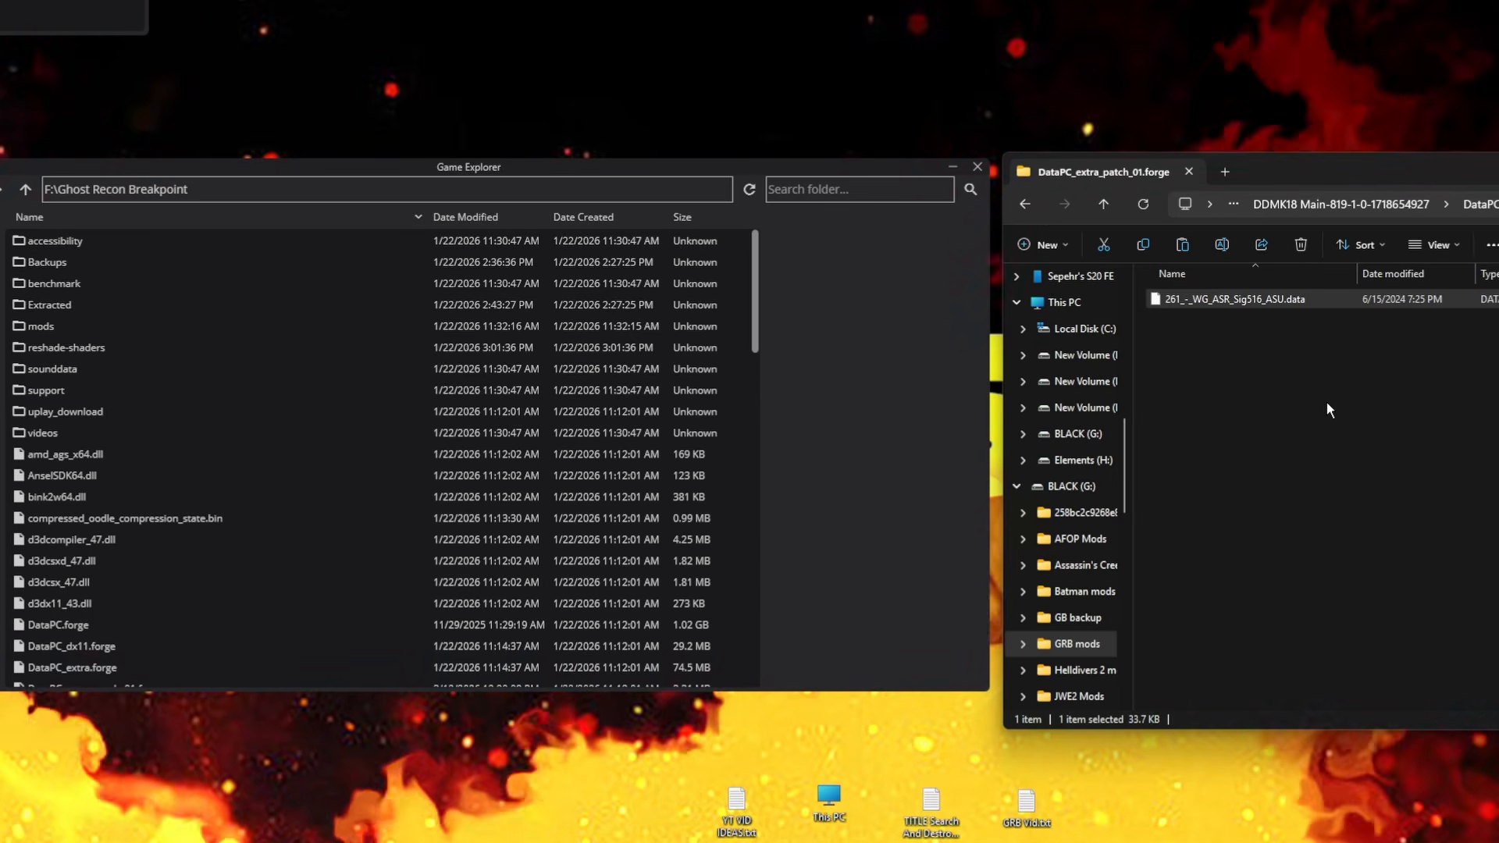
left_click(1025, 204)
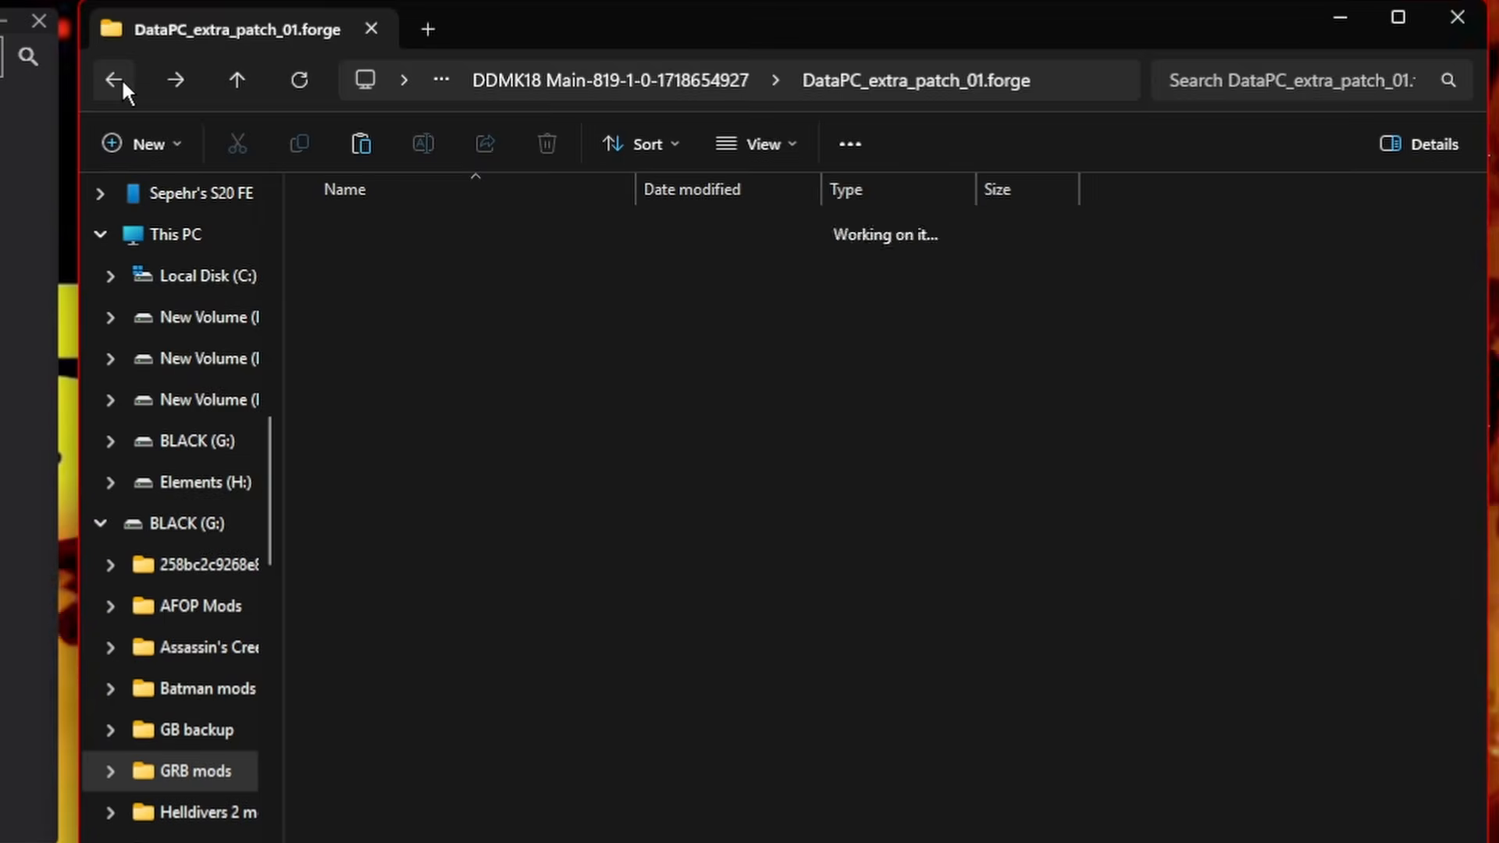
left_click(462, 400)
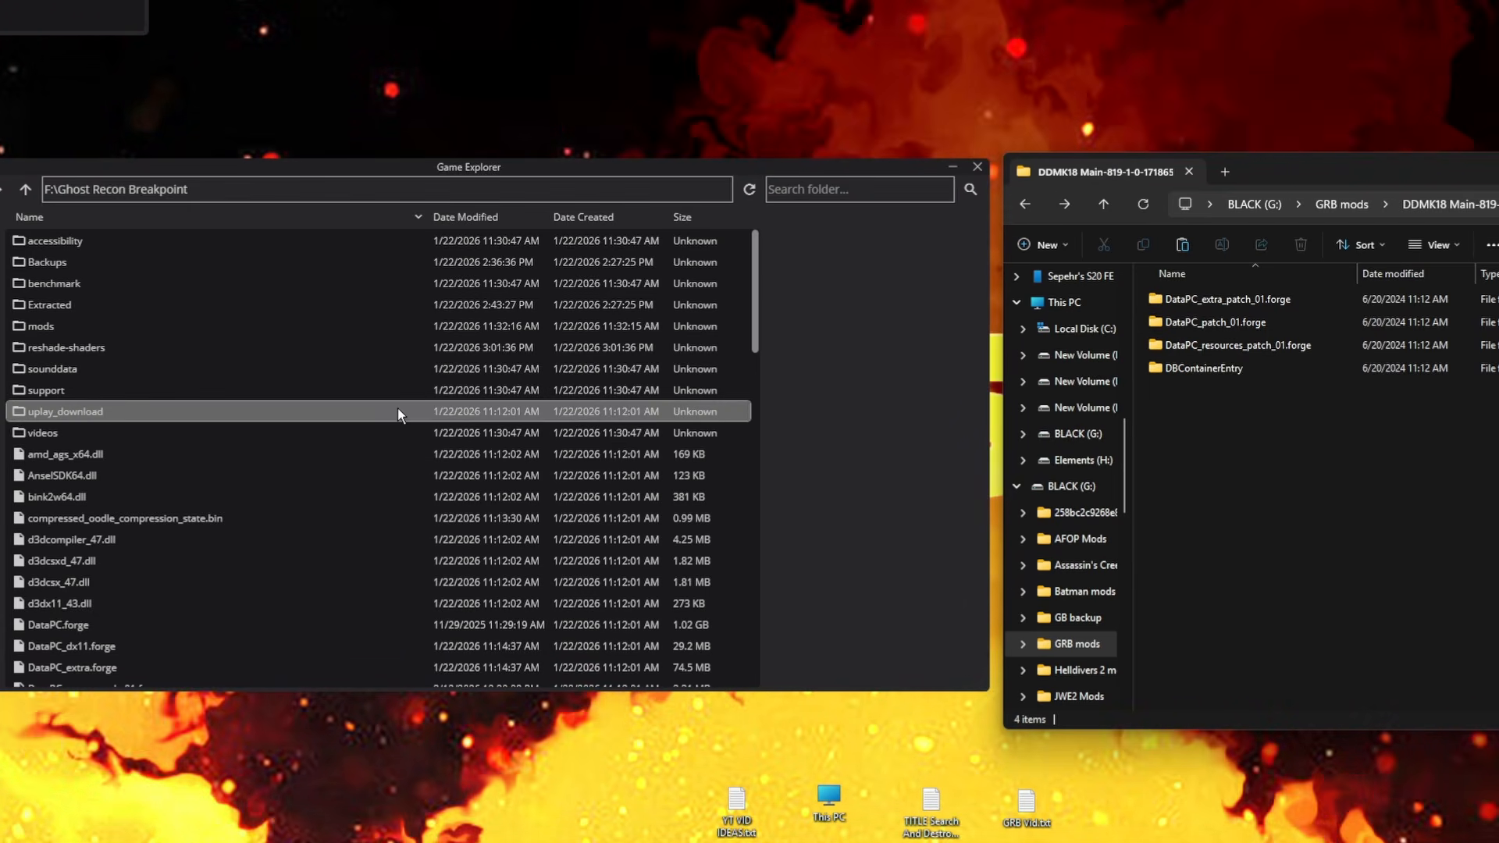
- Unpack DataPC_patch_01.forge from the Ghost Recon Breakpoint game folder
scroll(395, 409, "down", 3)
scroll(316, 411, "down", 3)
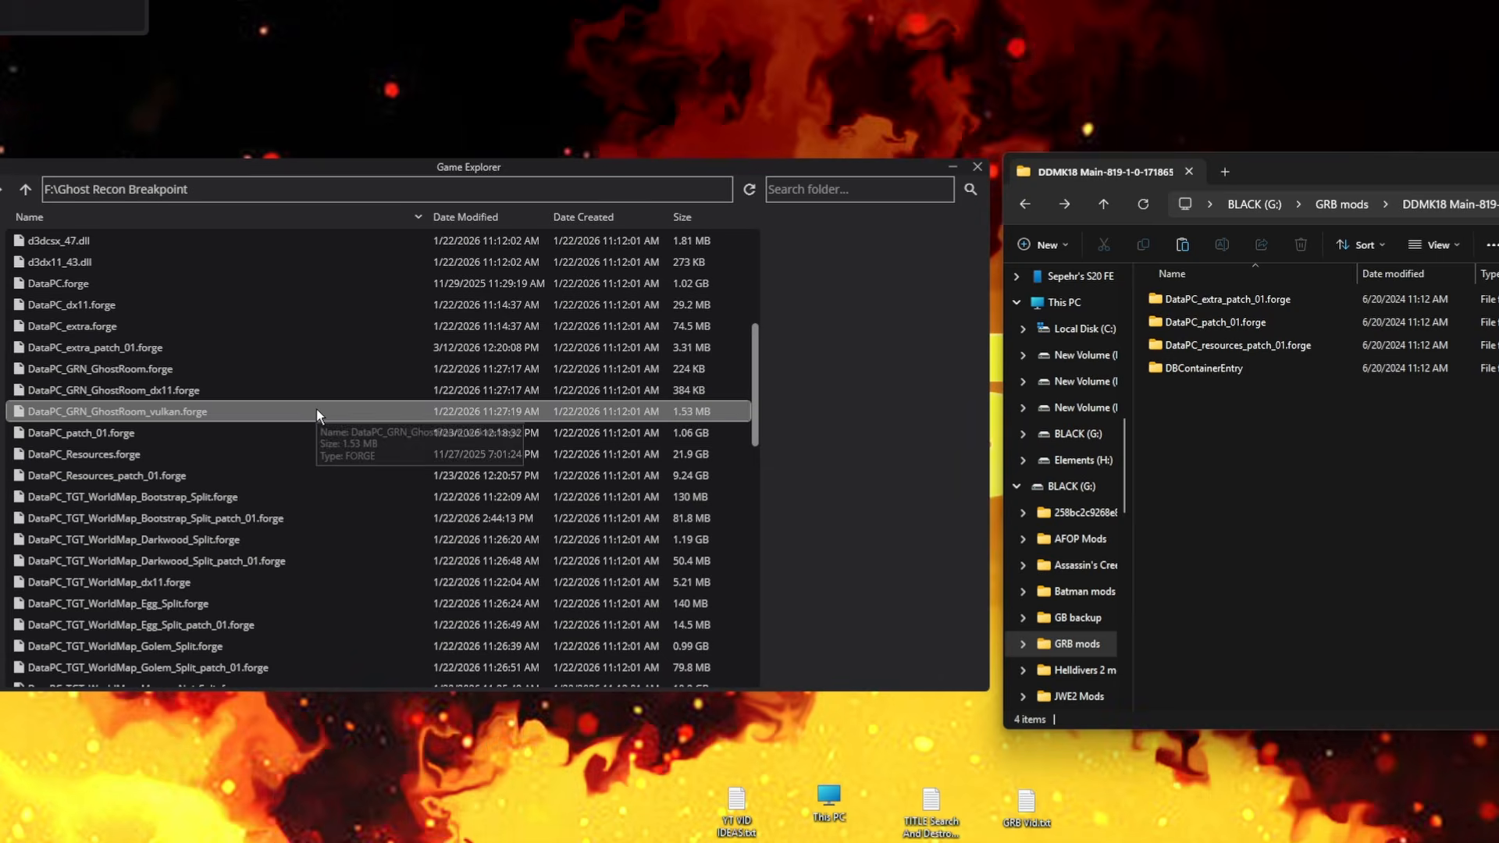
left_click(154, 430)
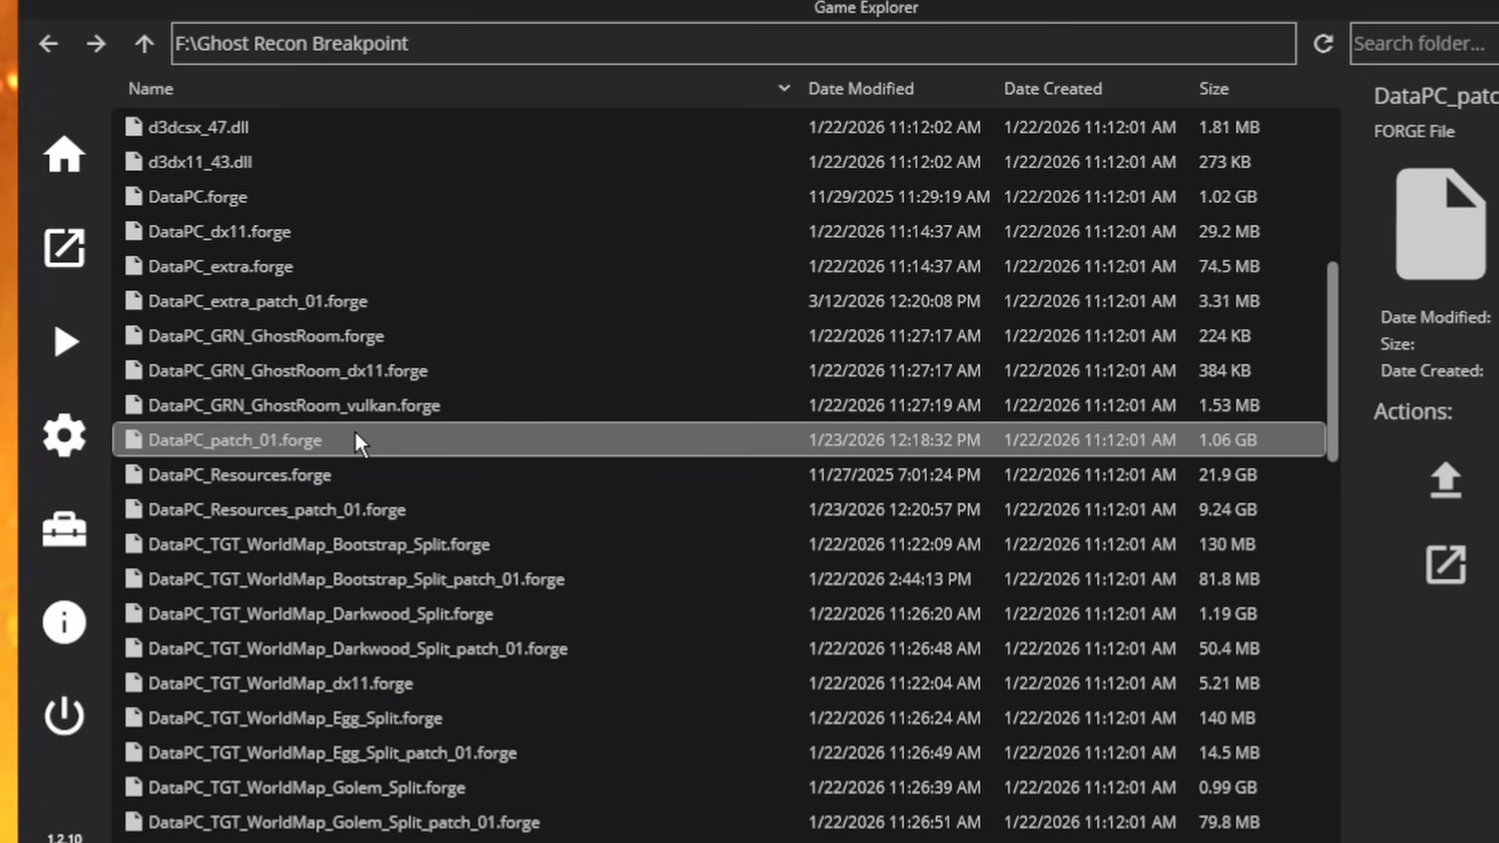
right_click(411, 439)
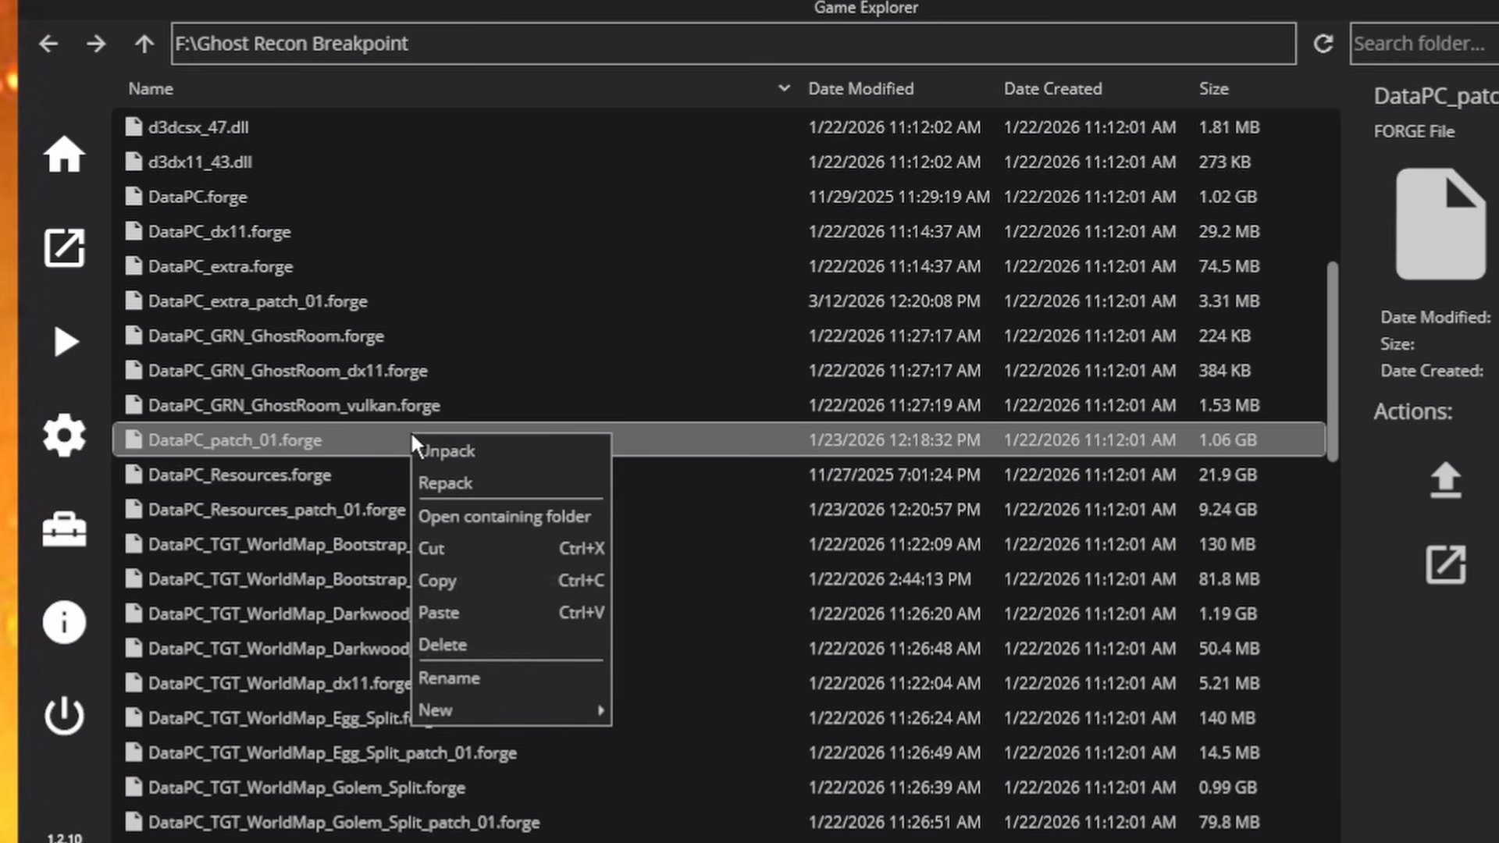
left_click(471, 450)
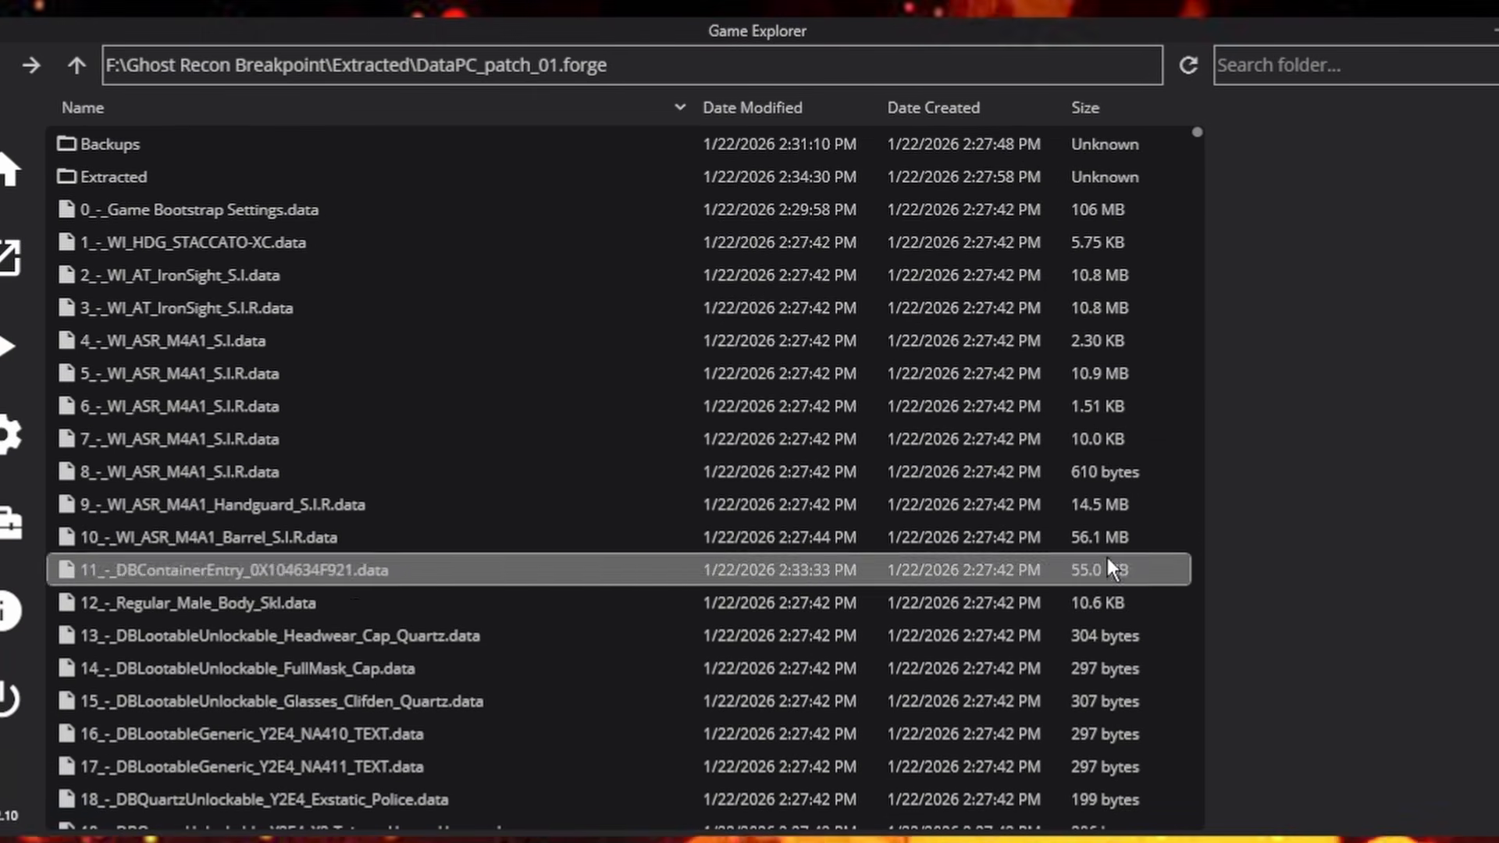
- Open the extracted DataPC_patch_01.forge folder in File Explorer and place its window next to the mod folder
left_click(255, 220)
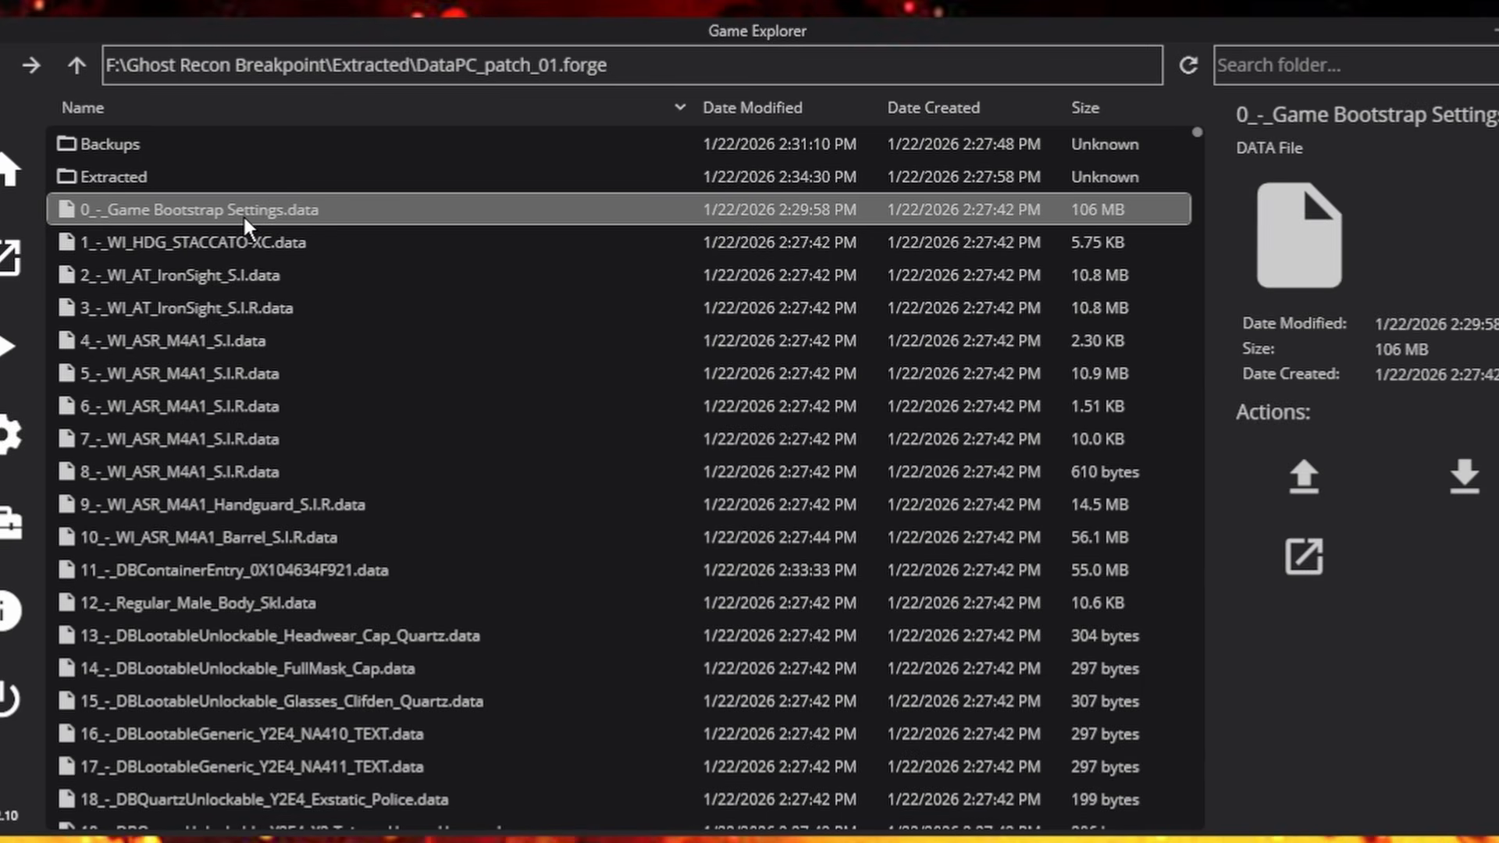
right_click(244, 216)
left_click(295, 297)
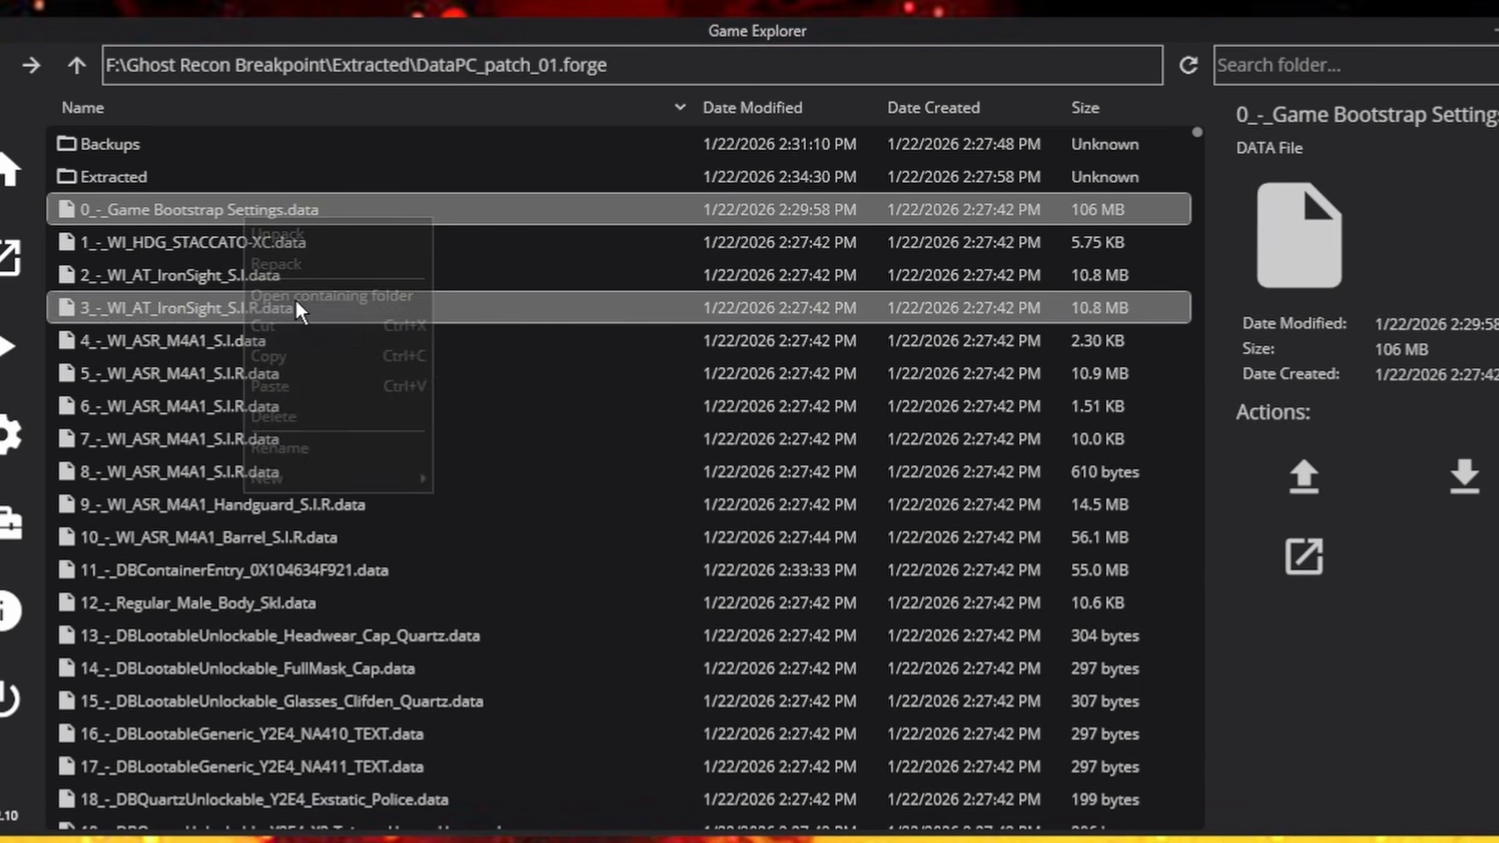
left_click(1146, 373)
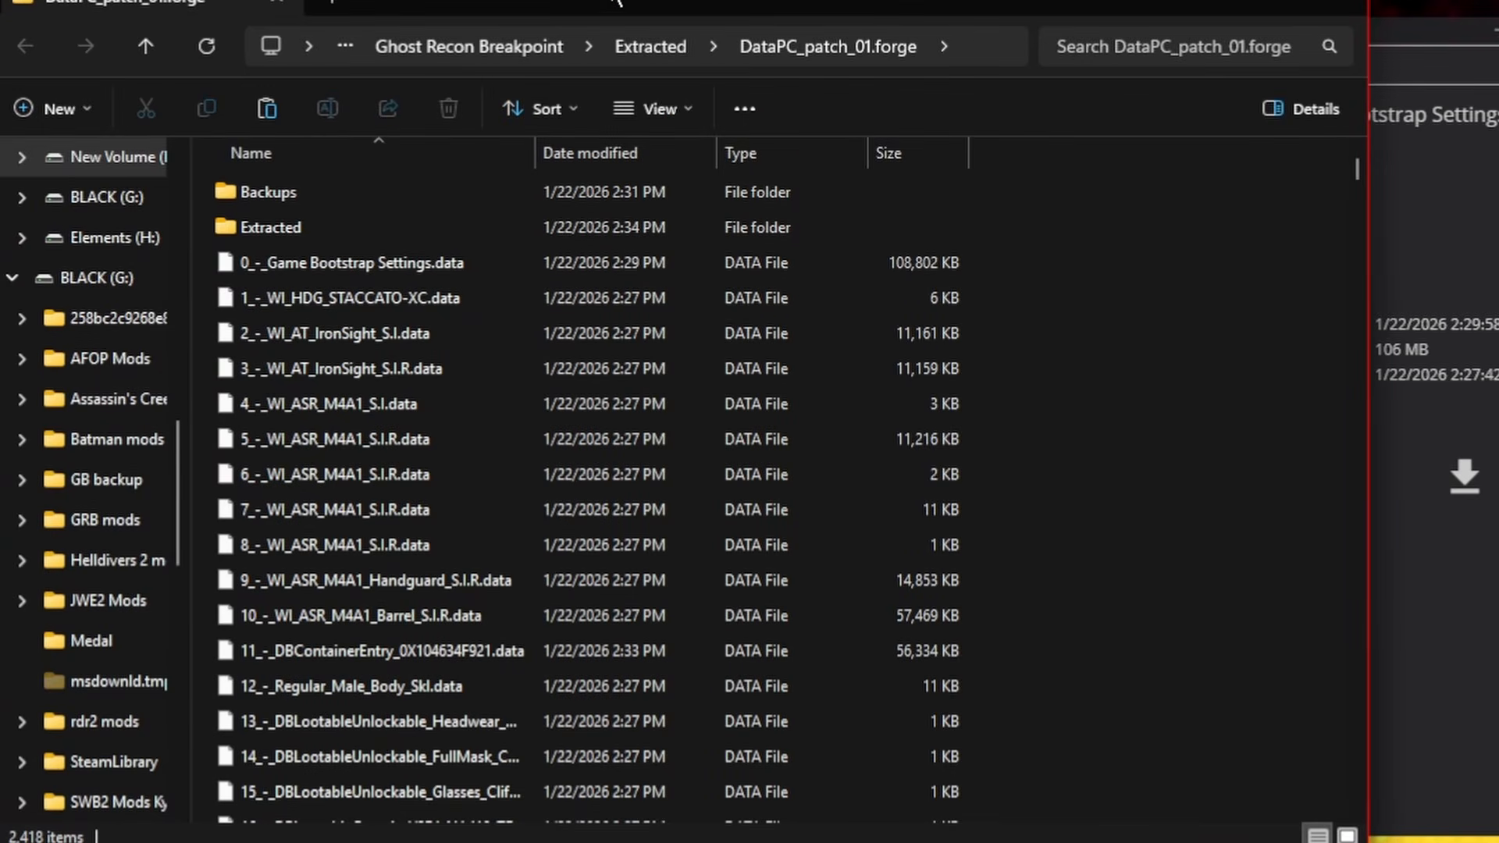
left_click_drag(613, 0, 640, 0)
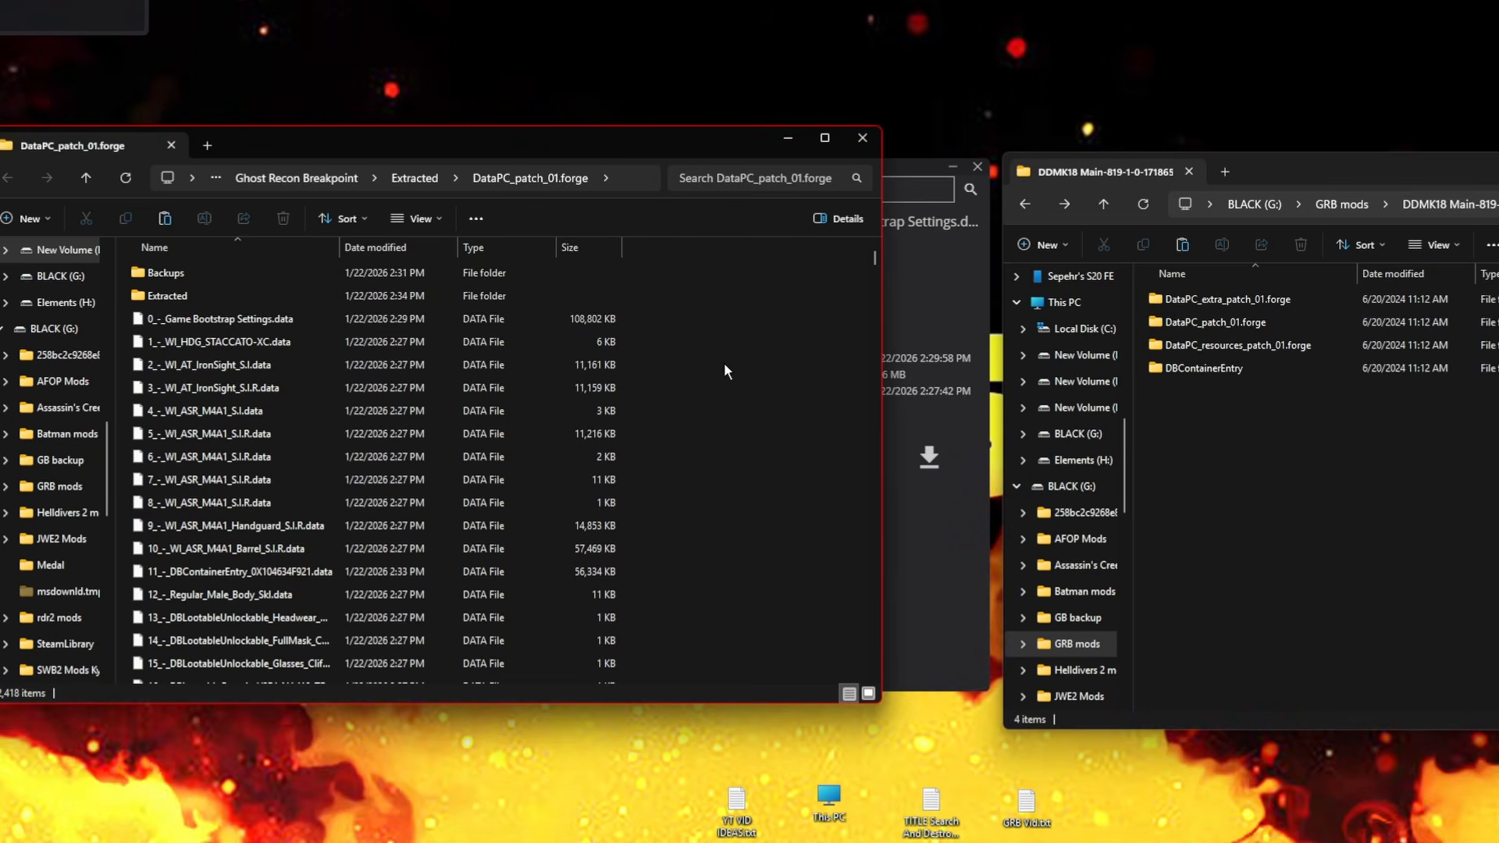
- Copy the four 99991_-_WI_ASR_DDMK18 .data files from the mod's DataPC_patch_01.forge folder into the extracted DataPC_patch_01.forge folder
left_click(1324, 401)
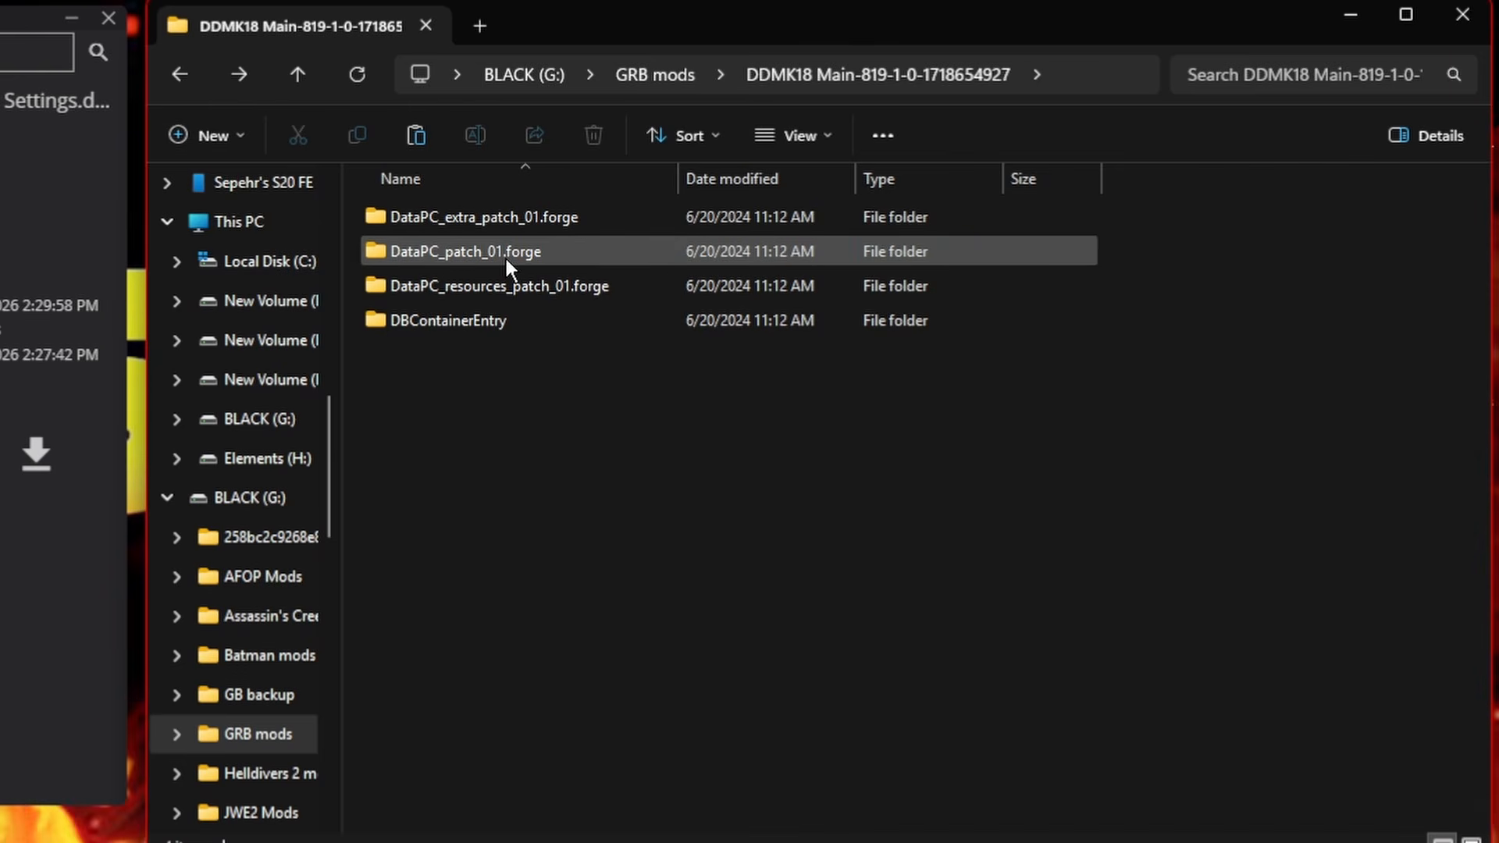
double_click(567, 251)
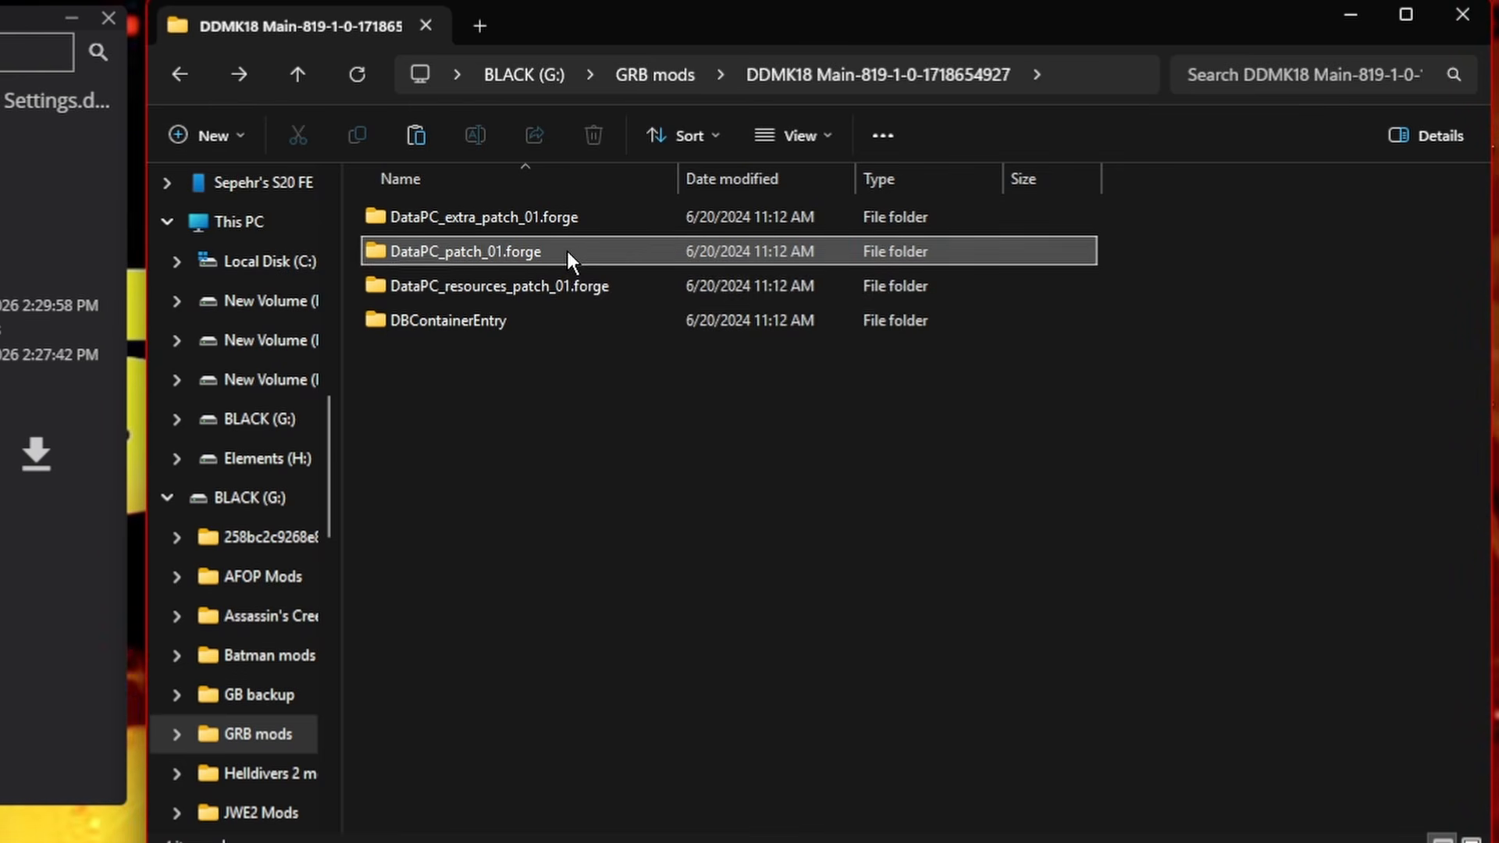
left_click_drag(723, 467, 529, 210)
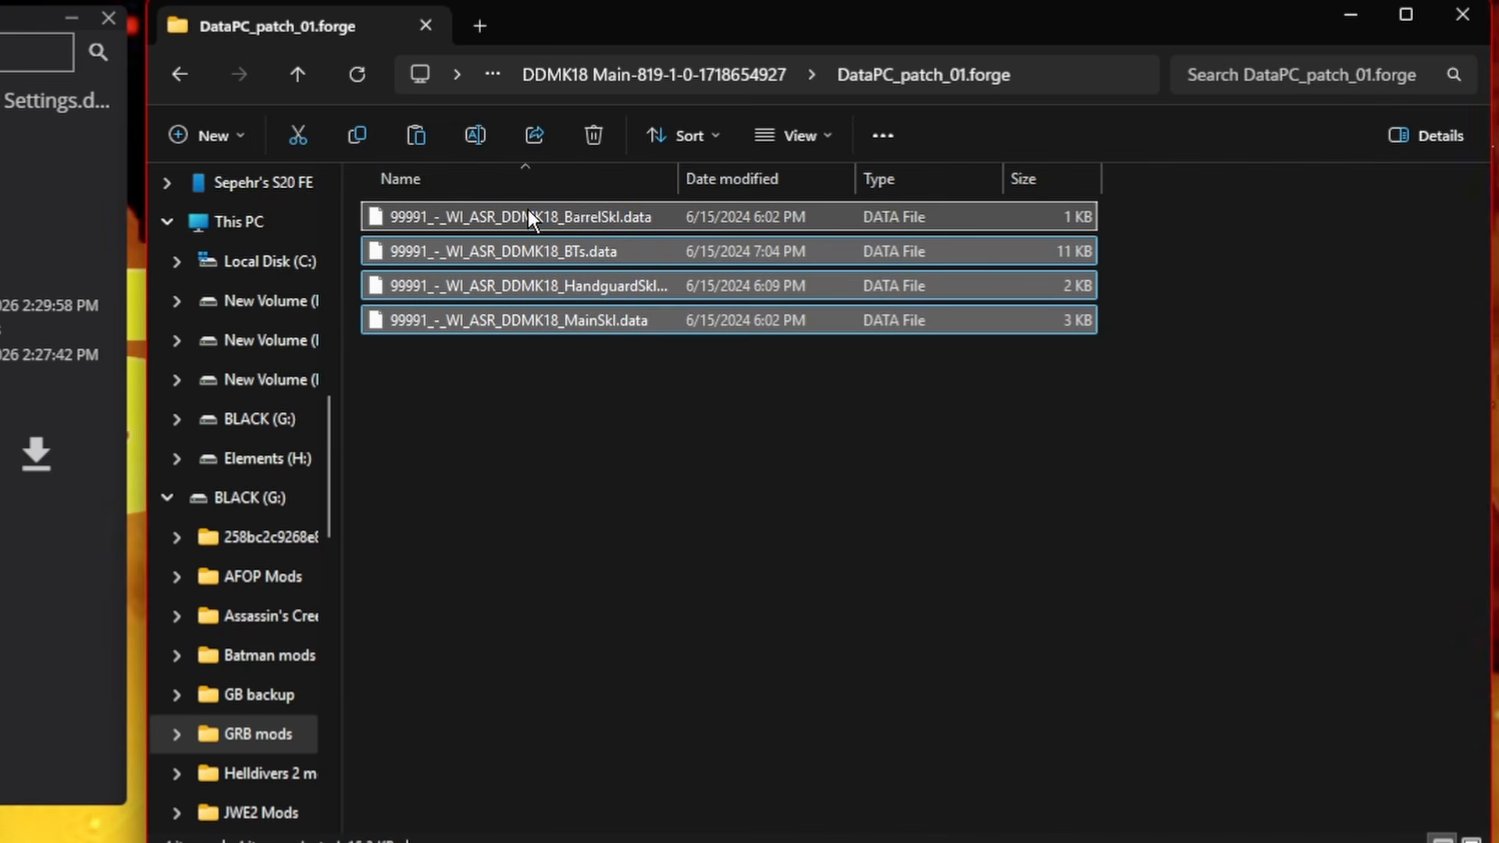
right_click(527, 209)
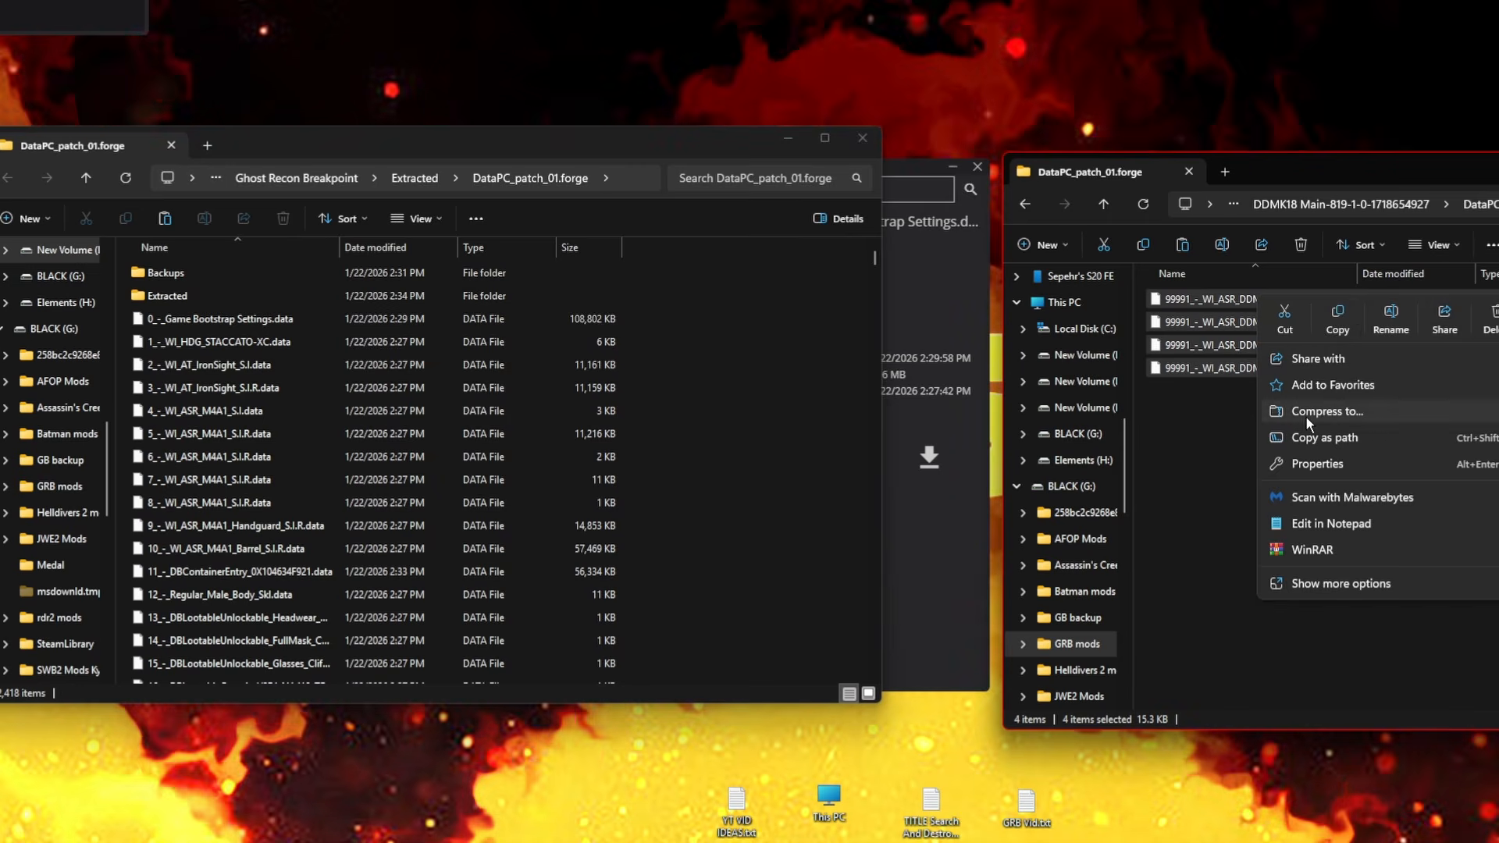
left_click(650, 248)
left_click(728, 451)
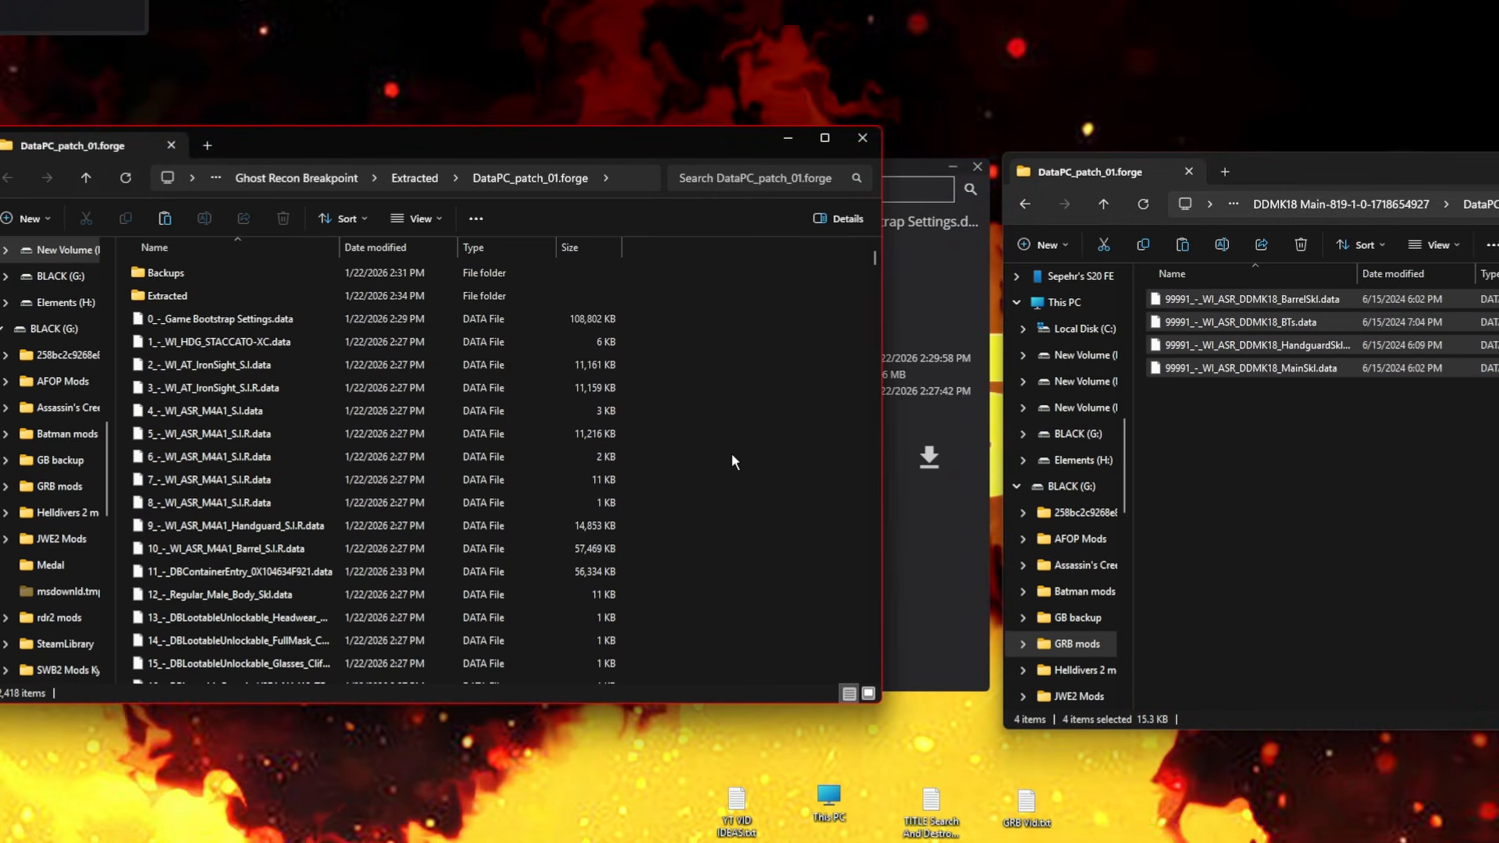
right_click(731, 461)
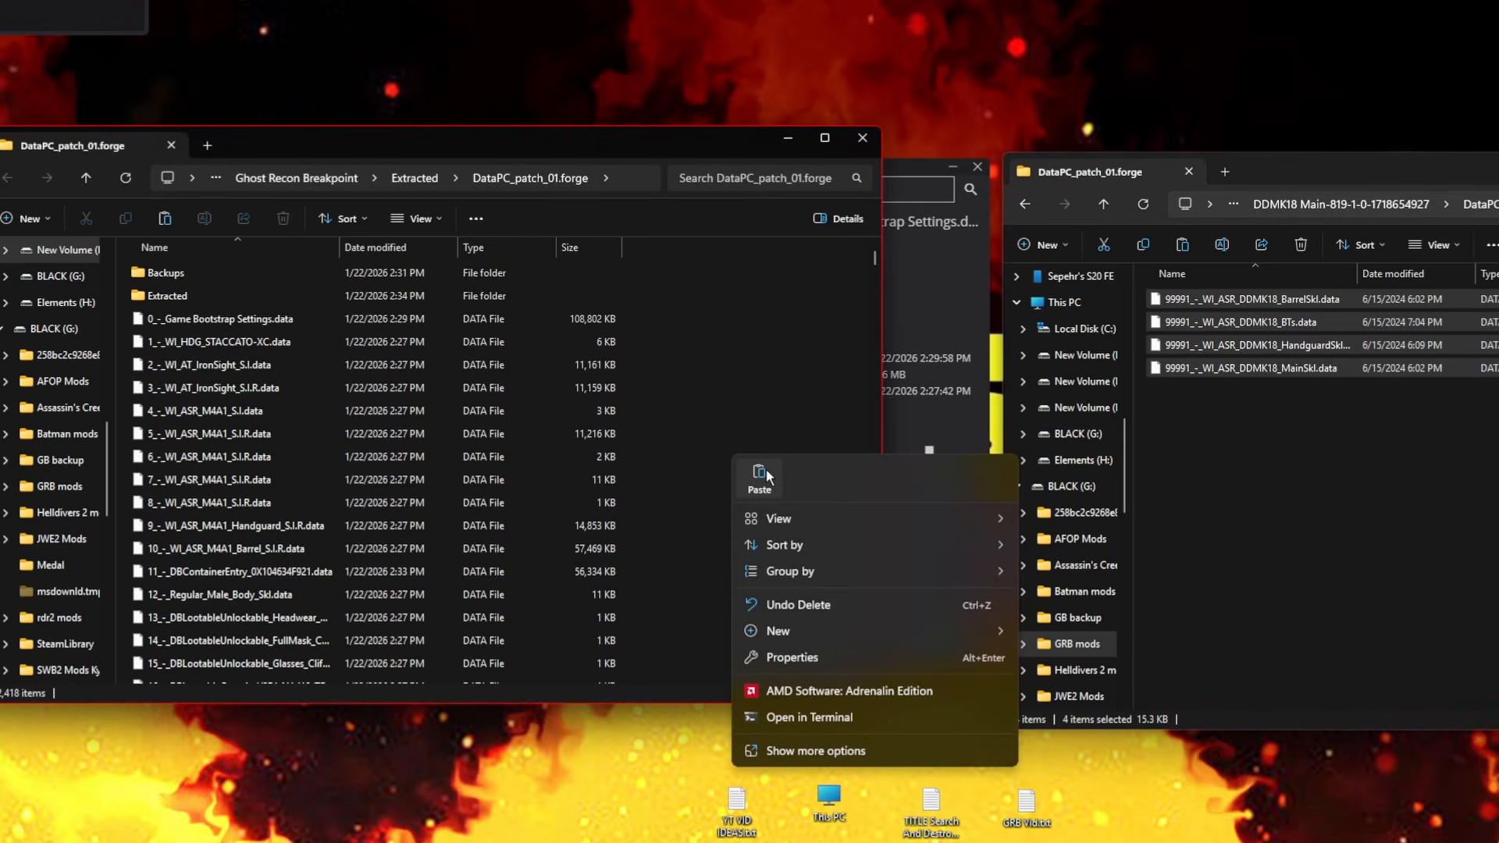
left_click(697, 396)
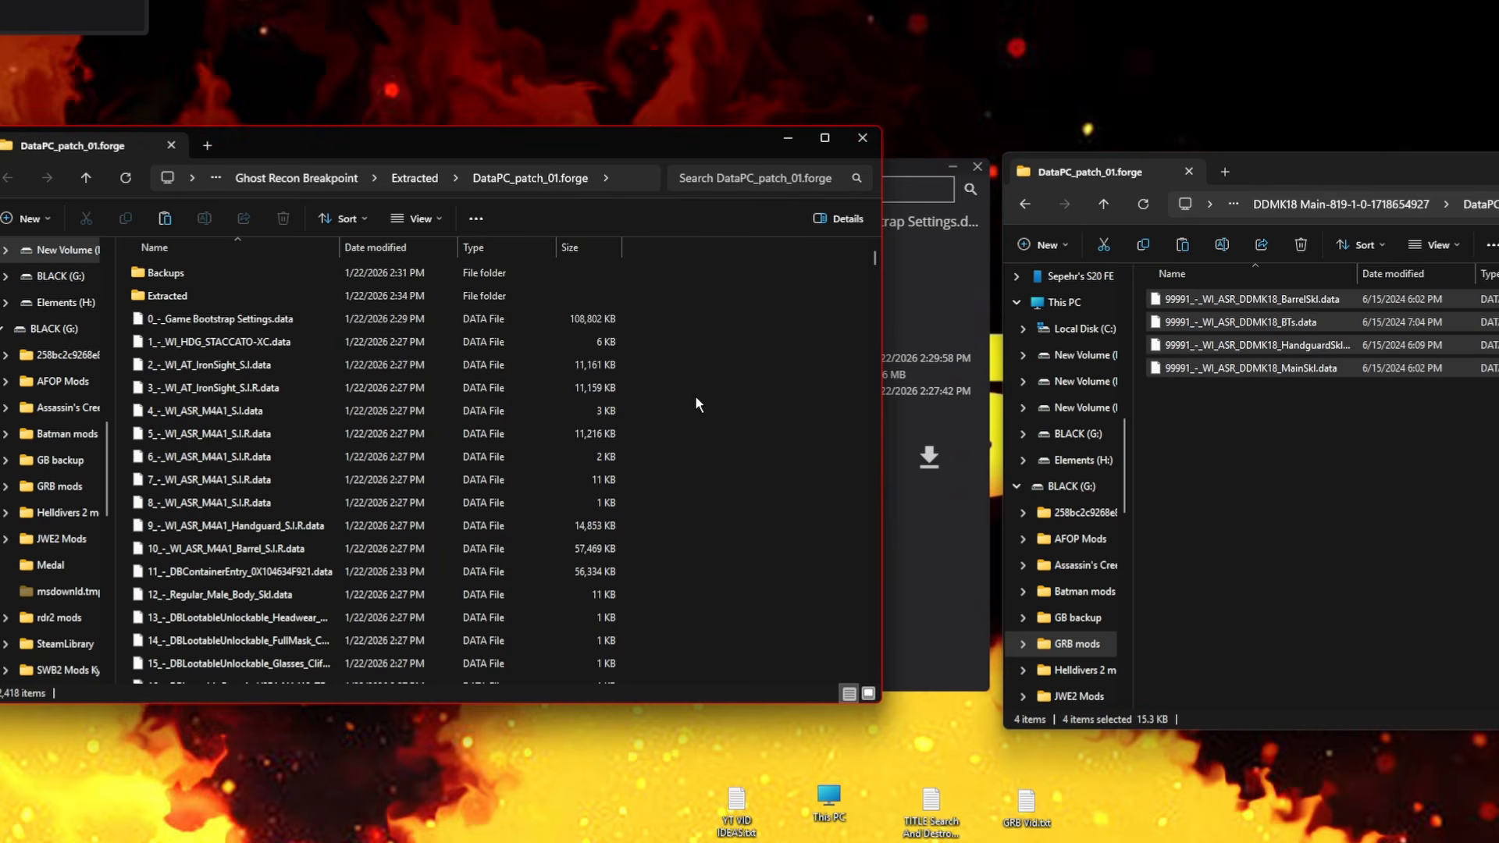
- Close the extracted folder window, refresh the Game Explorer listing and open the mod's DBContainerEntry folder
left_click(862, 139)
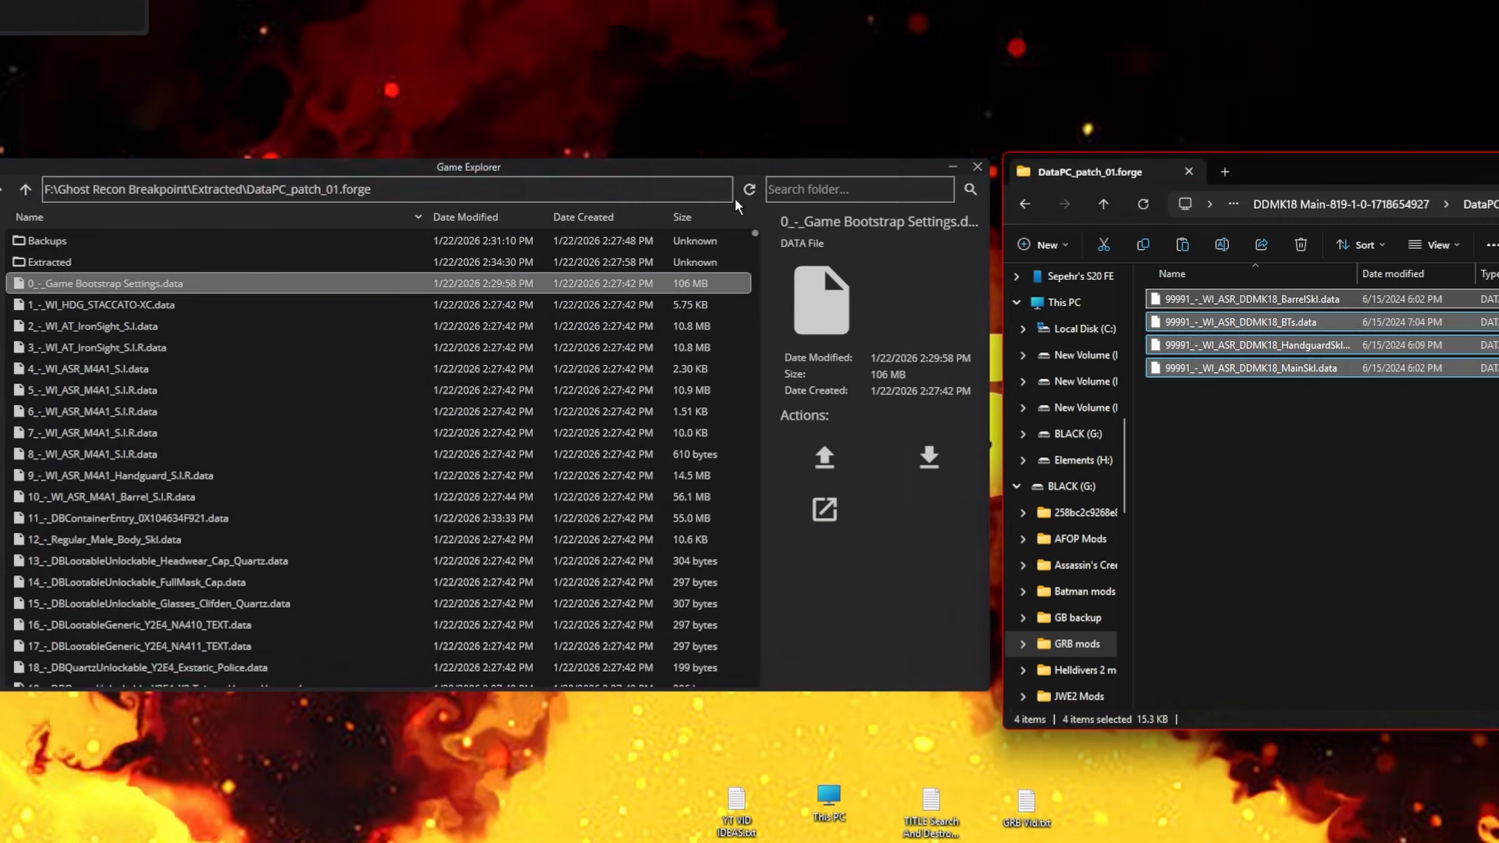
left_click(748, 190)
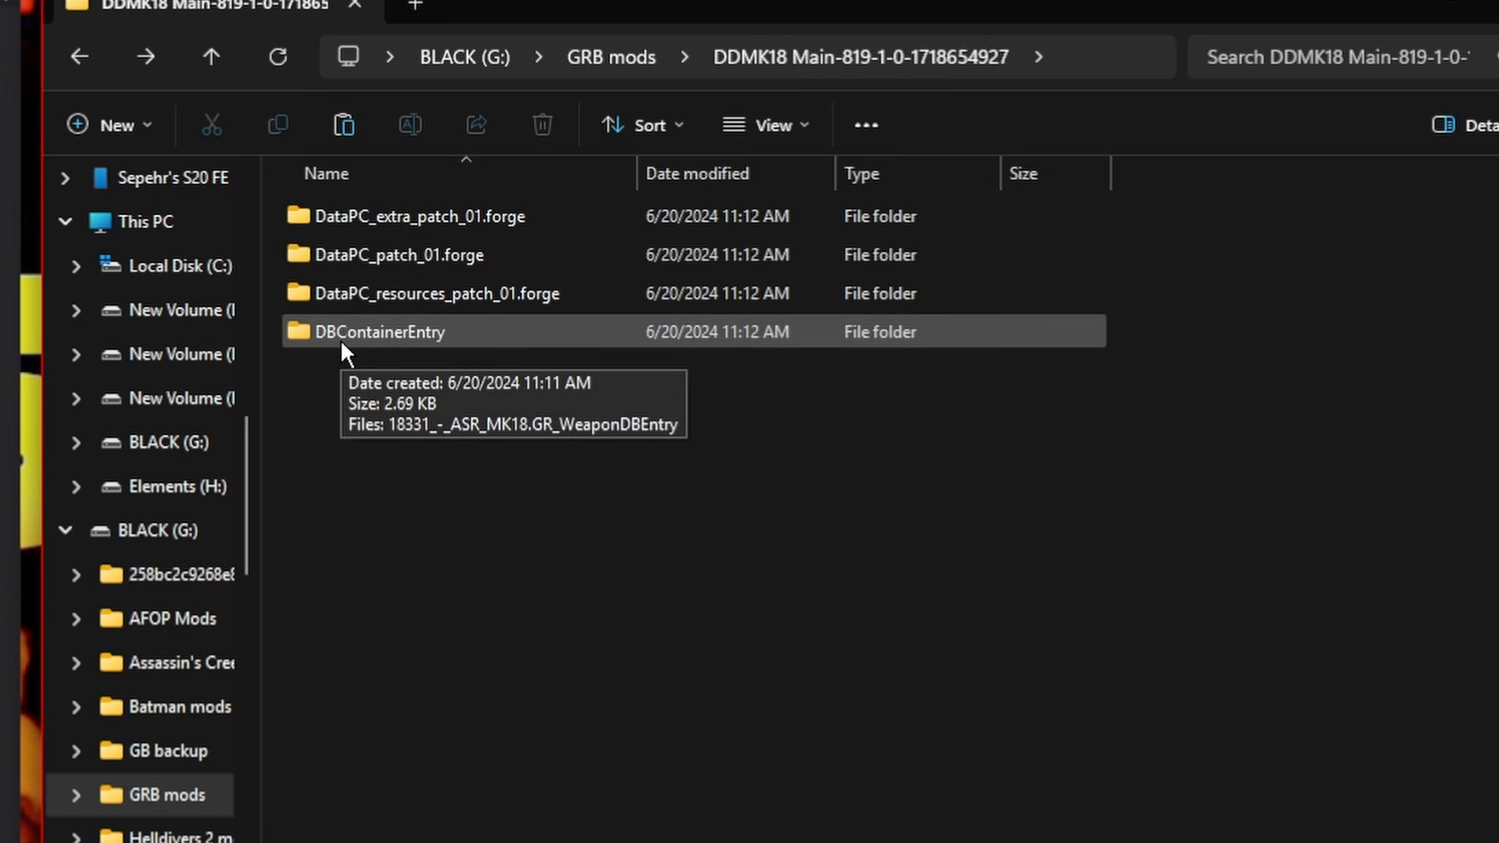
double_click(478, 336)
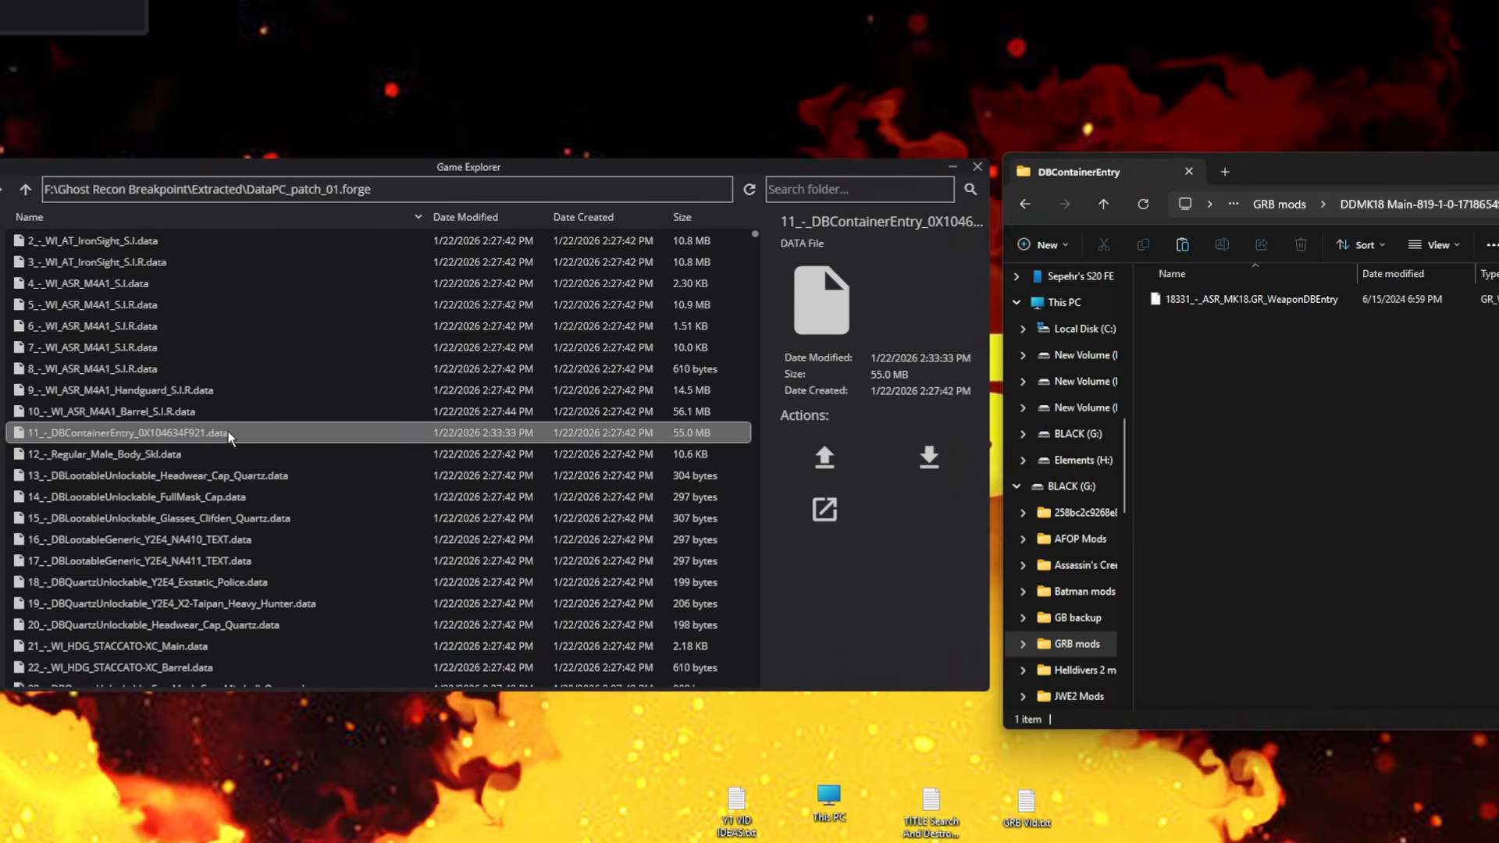
- Unpack 11_-_DBContainerEntry_0X104634F921.data from the extracted DataPC_patch_01.forge folder and open its contents in File Explorer
right_click(230, 435)
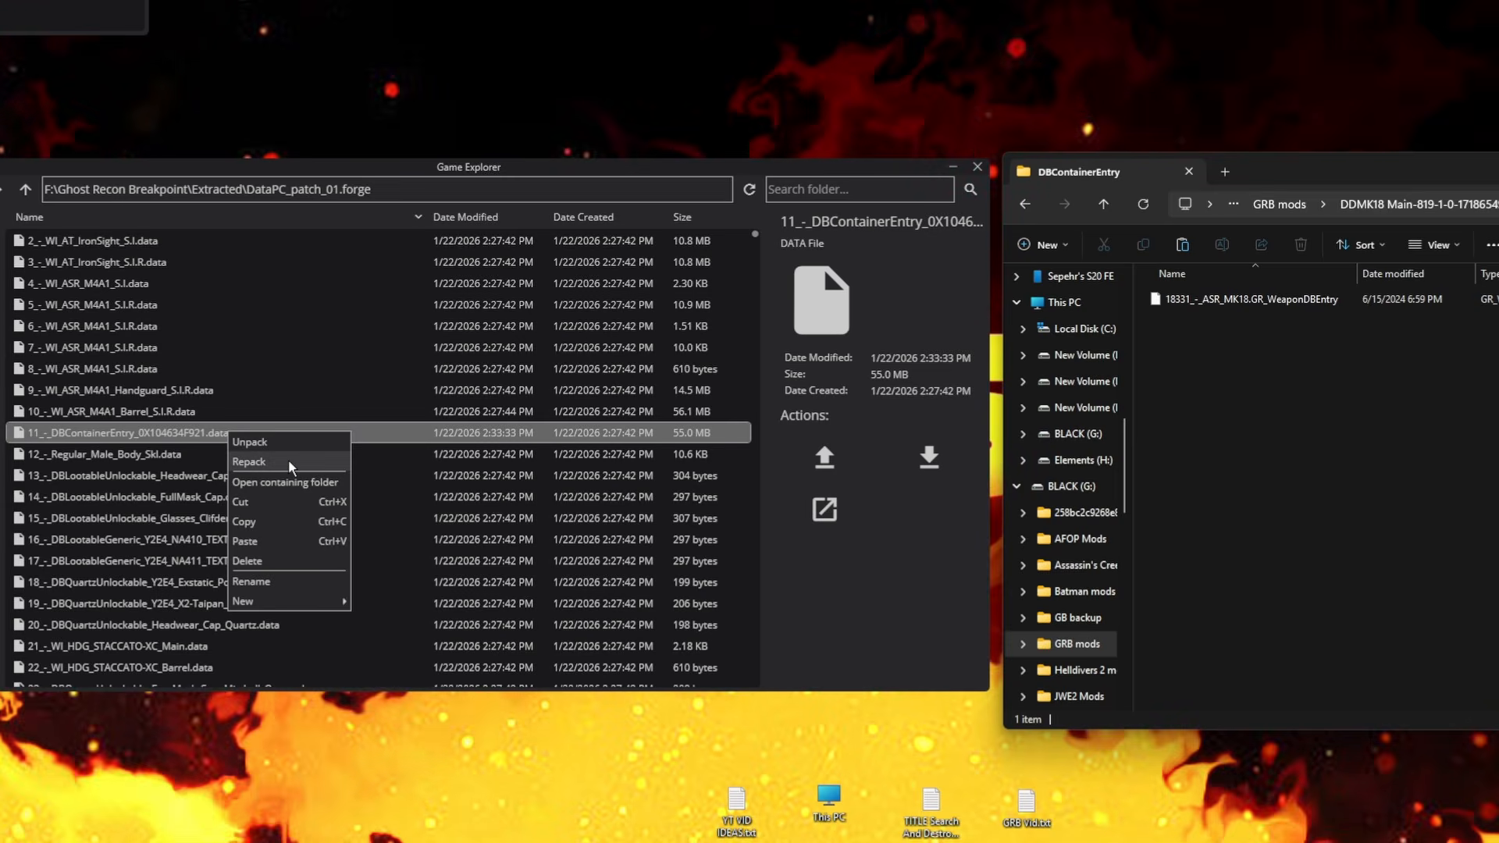
left_click(258, 443)
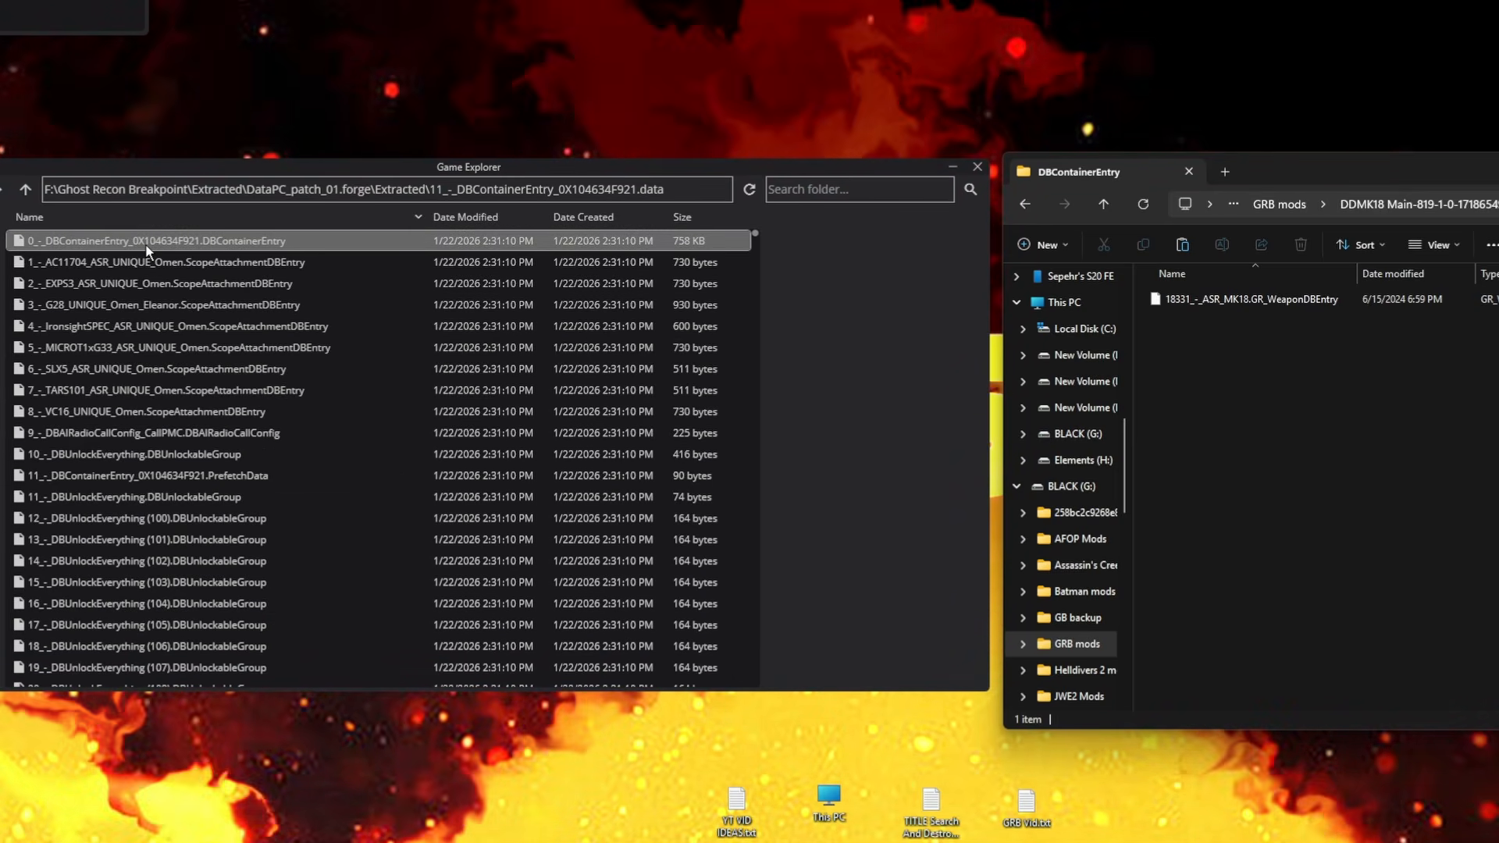
left_click(143, 241)
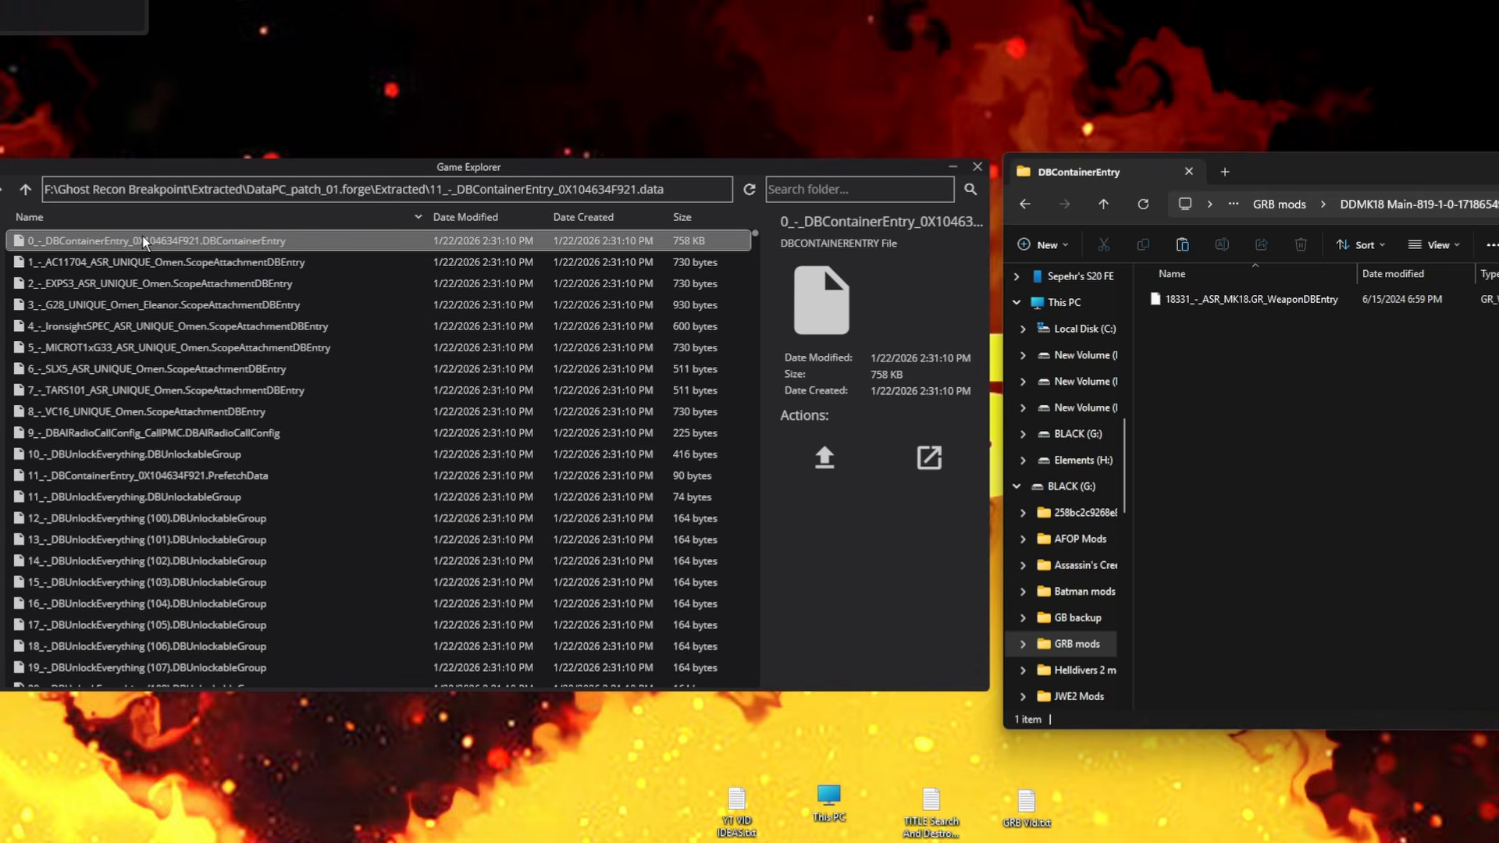
right_click(142, 237)
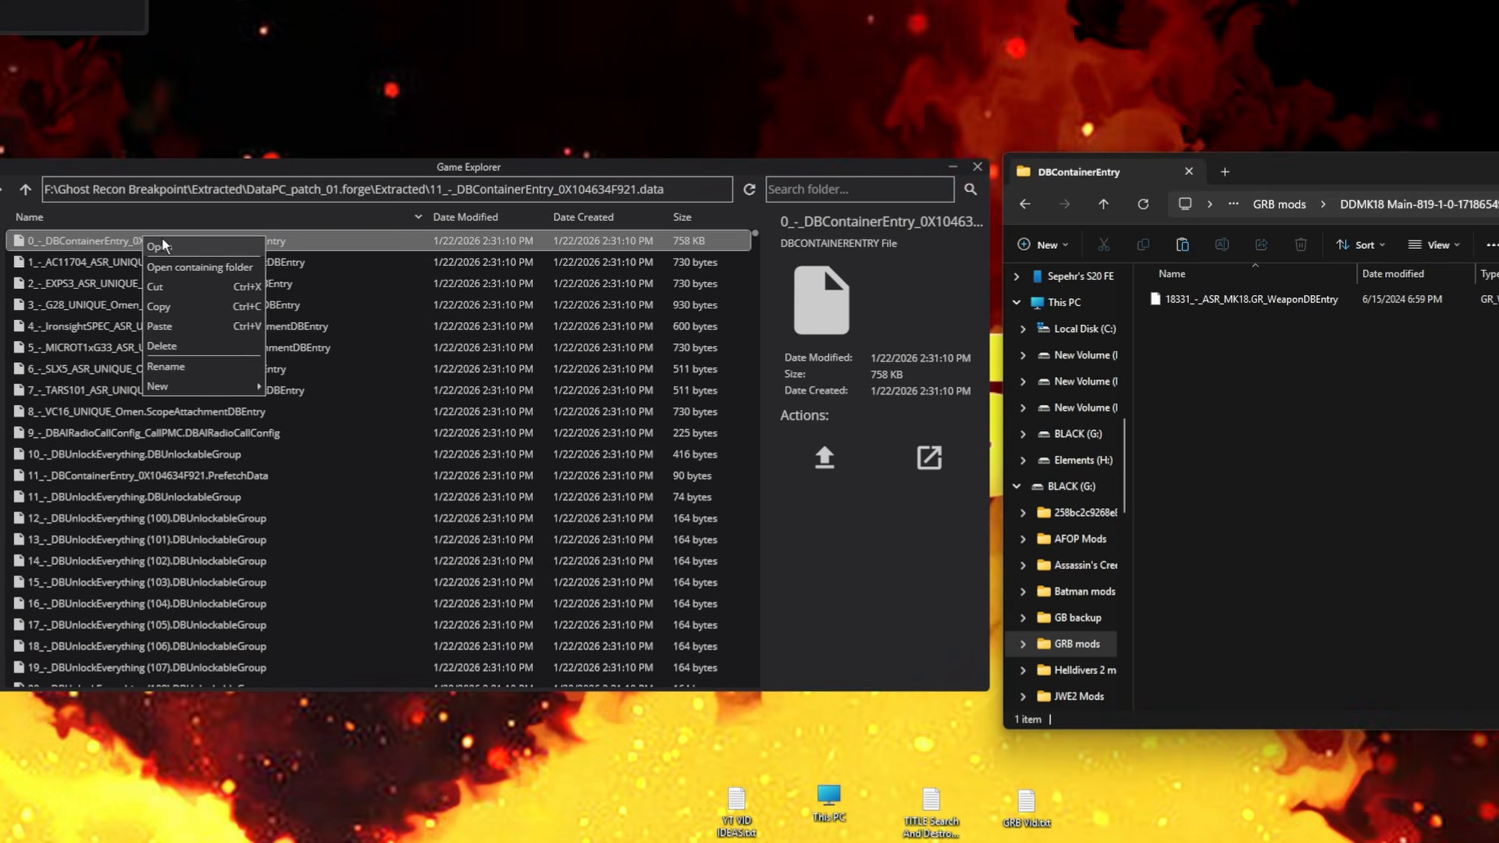
left_click(200, 268)
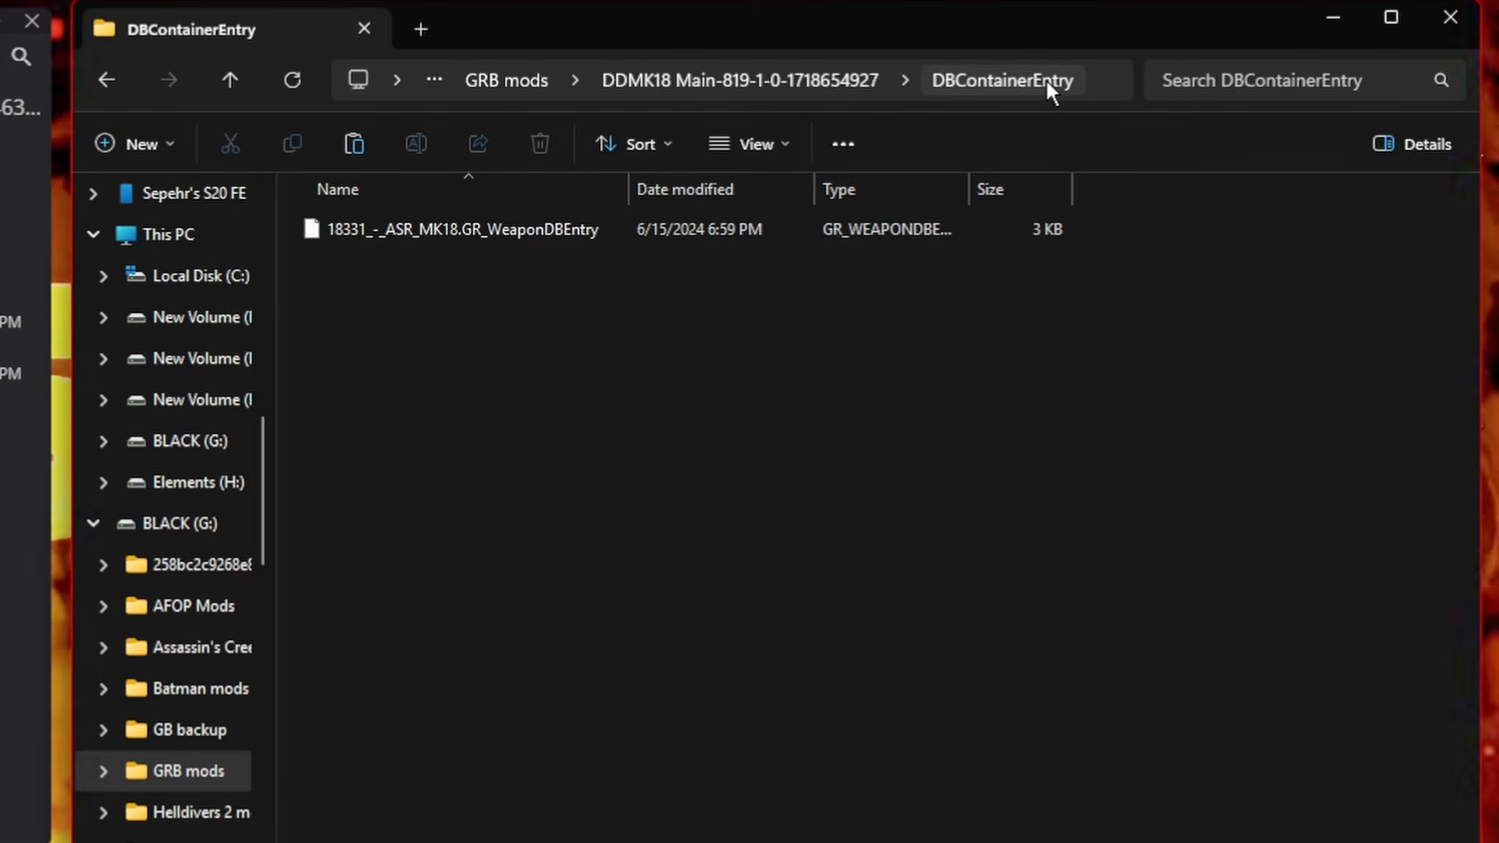
- Copy 18331_-_ASR_MK18.GR_WeaponDBEntry from the mod's DBContainerEntry folder into the extracted 11_-_DBContainerEntry_0X104634F921.data folder and refresh the Game Explorer
left_click(420, 226)
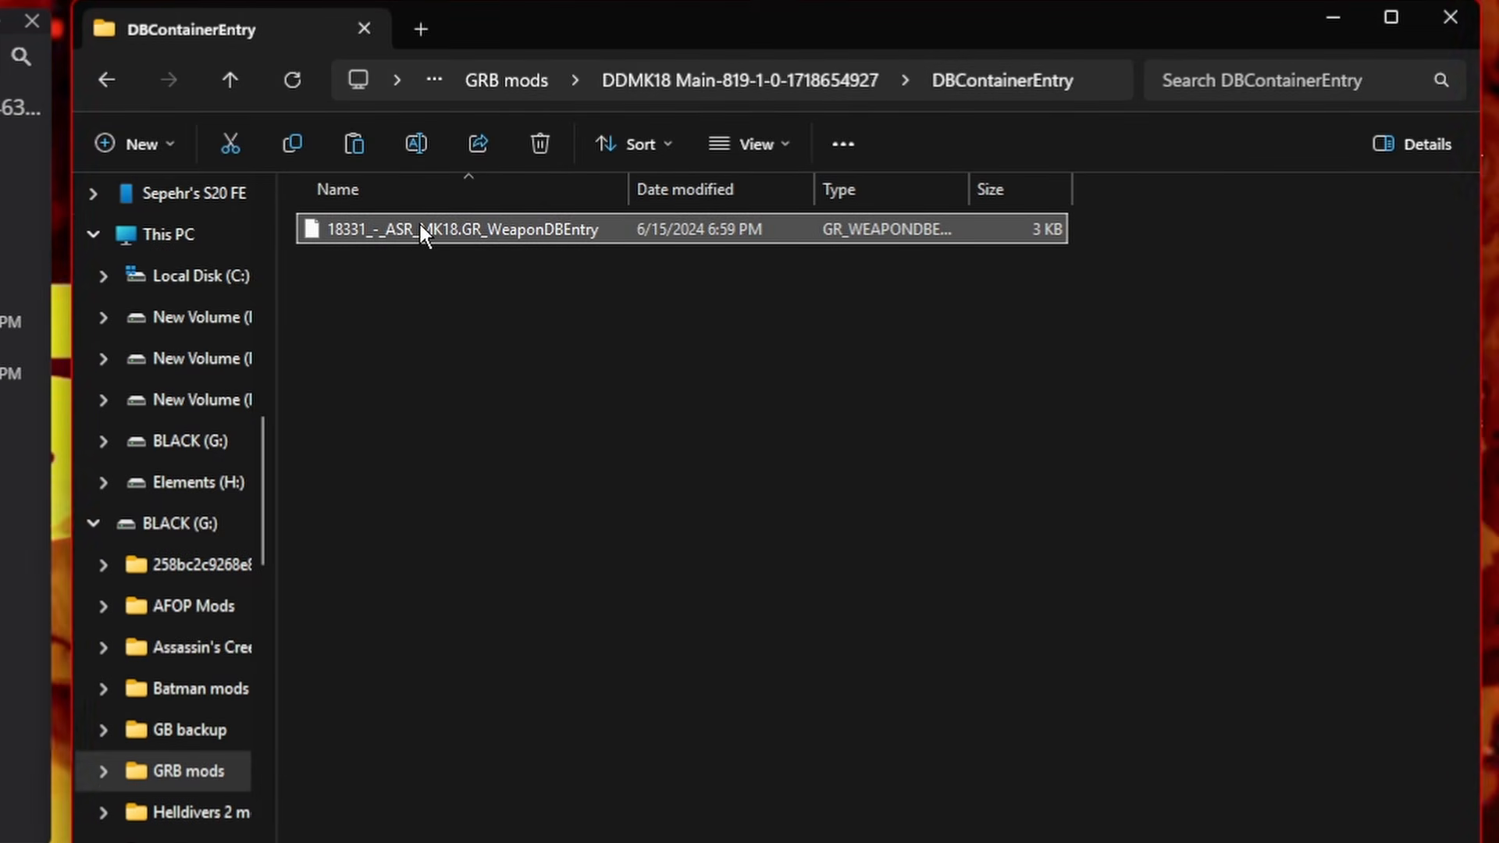
right_click(417, 224)
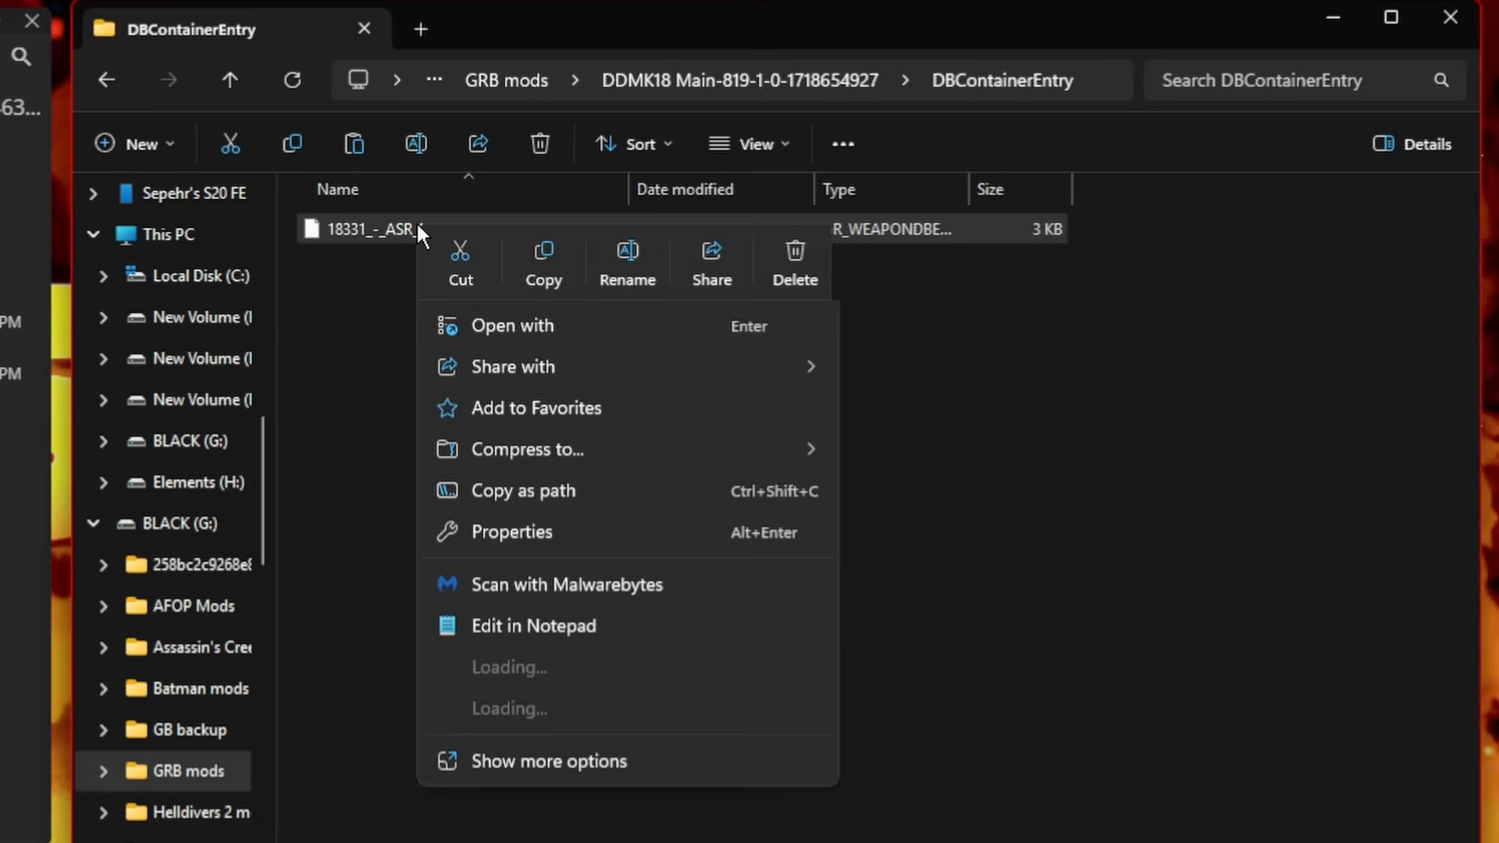
left_click(542, 242)
right_click(695, 391)
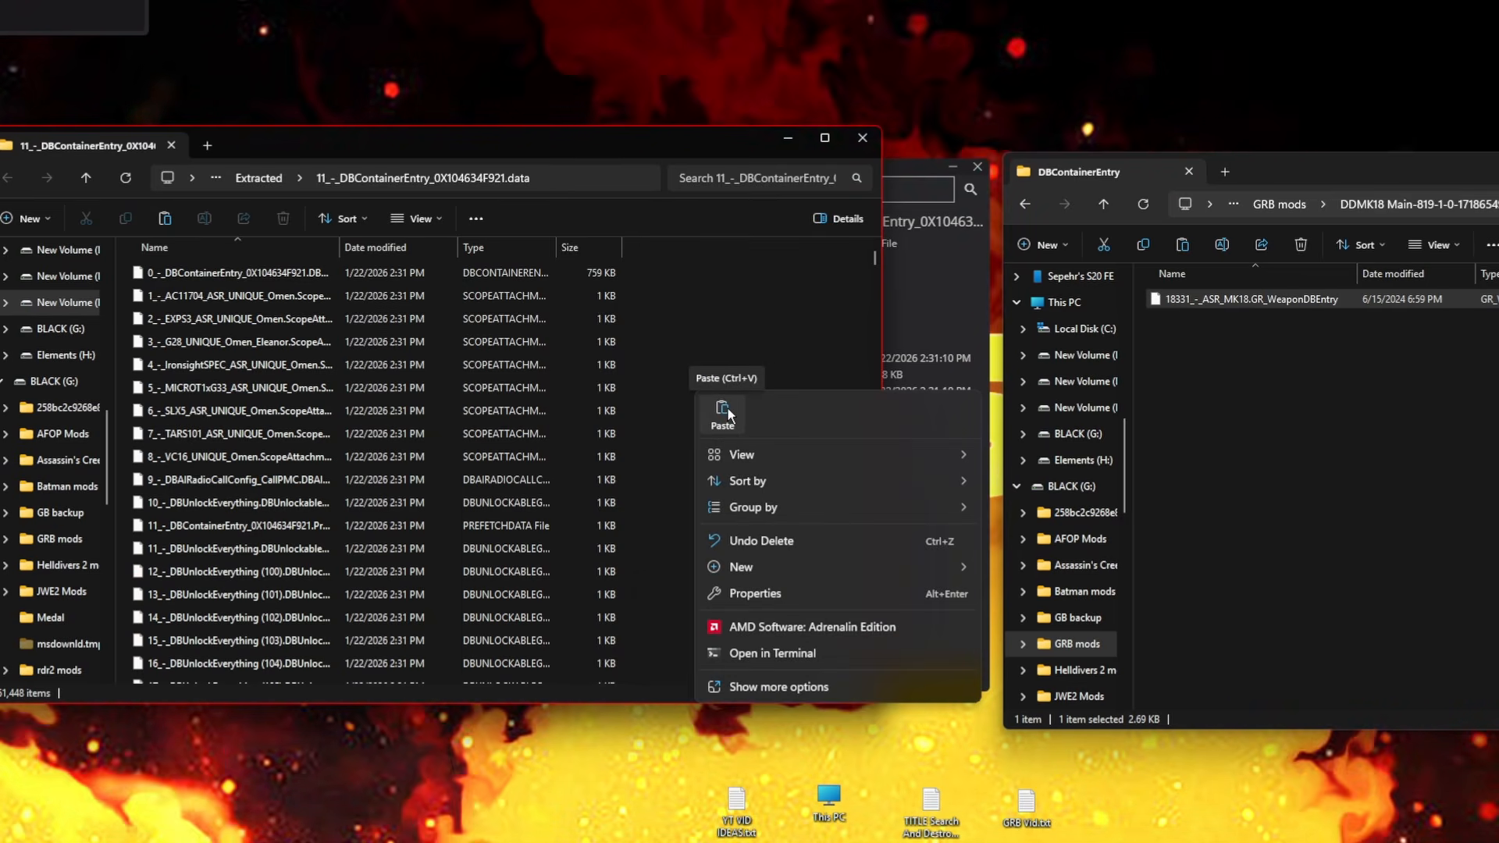
left_click(726, 412)
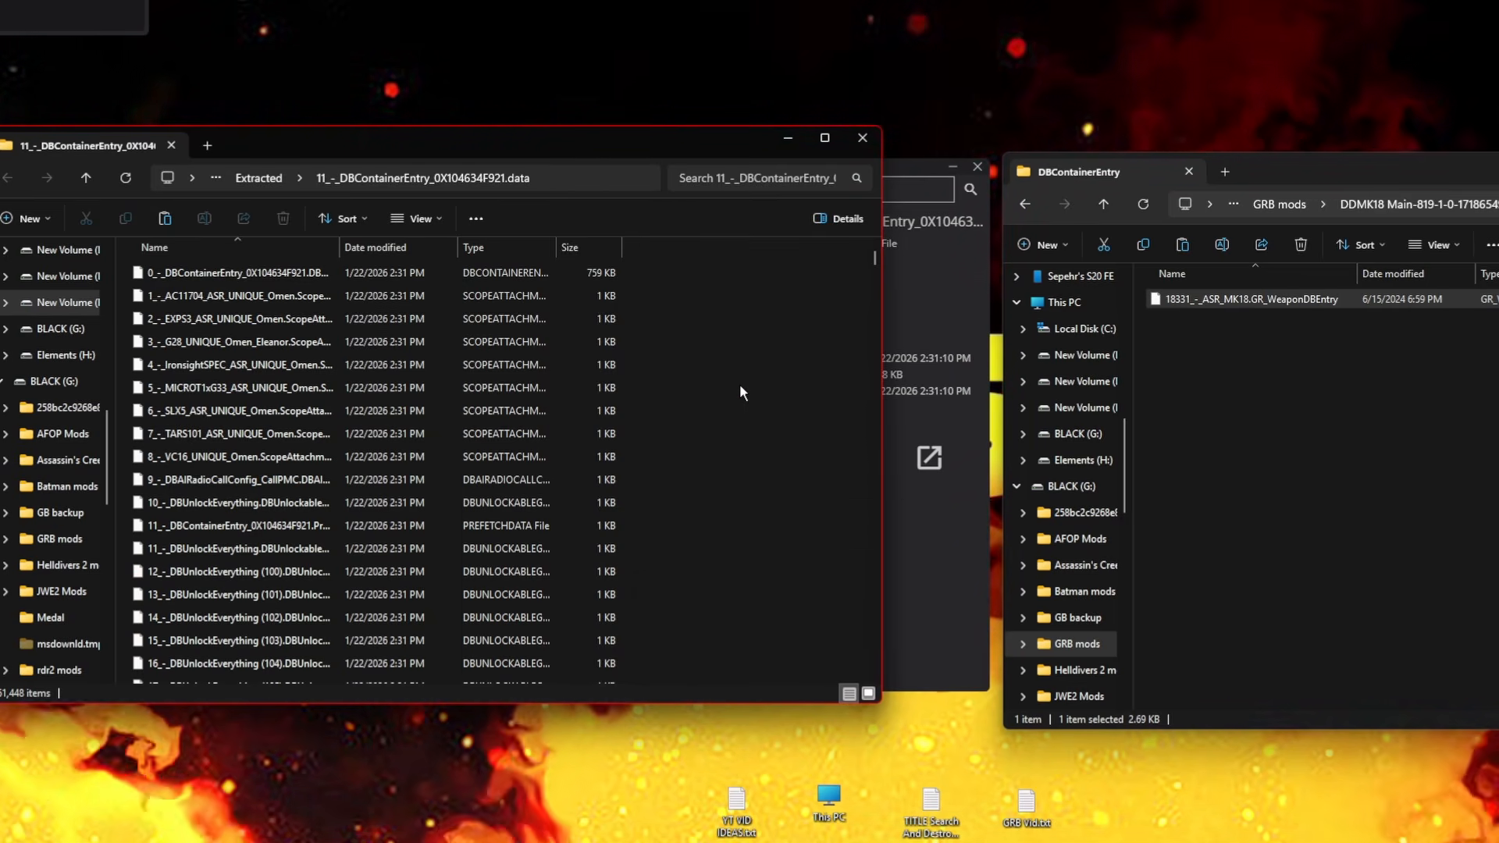
left_click(860, 138)
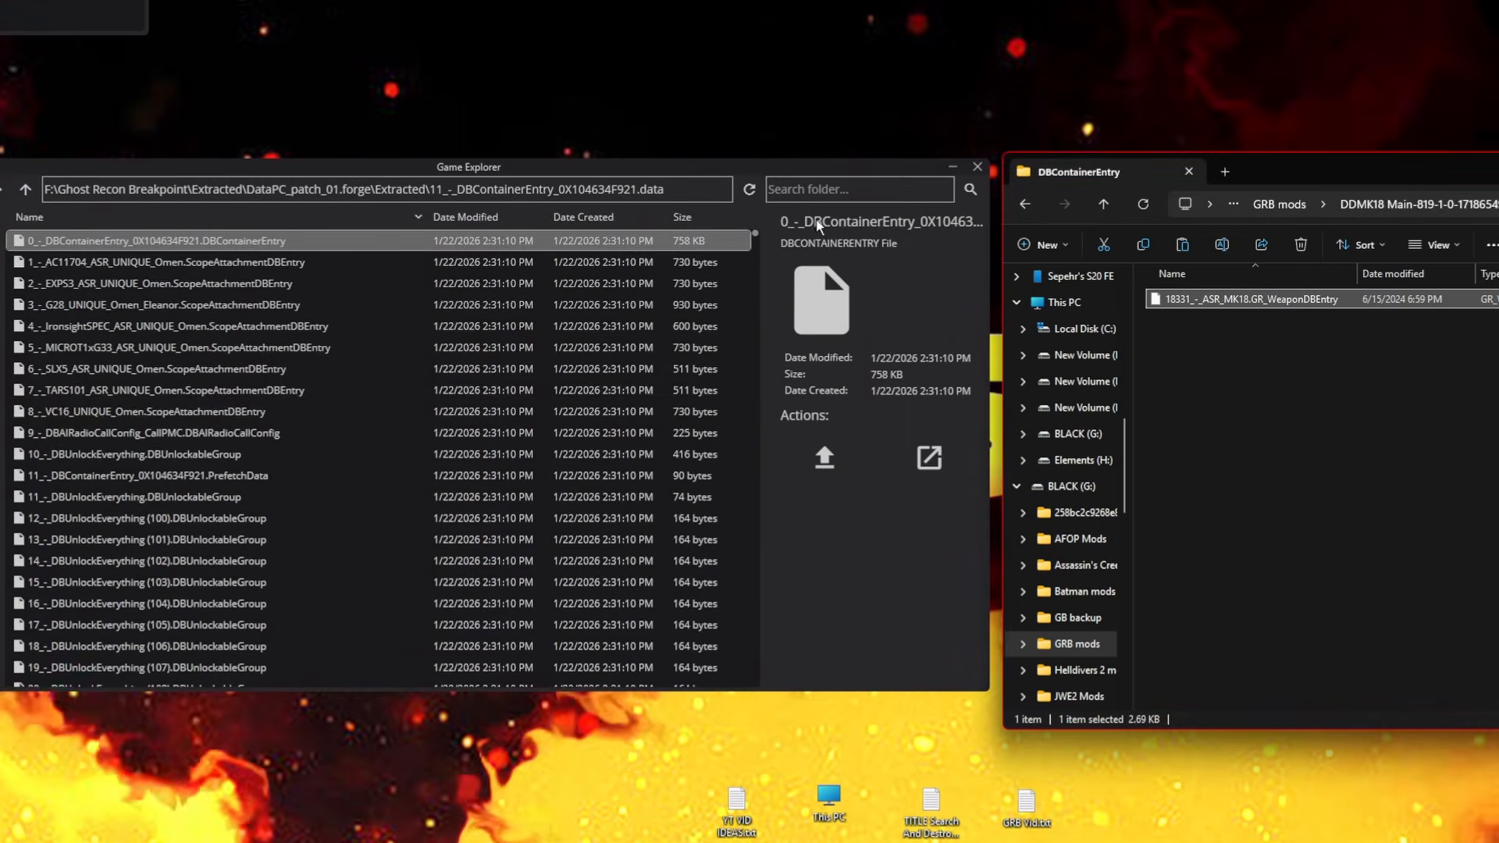
left_click(749, 190)
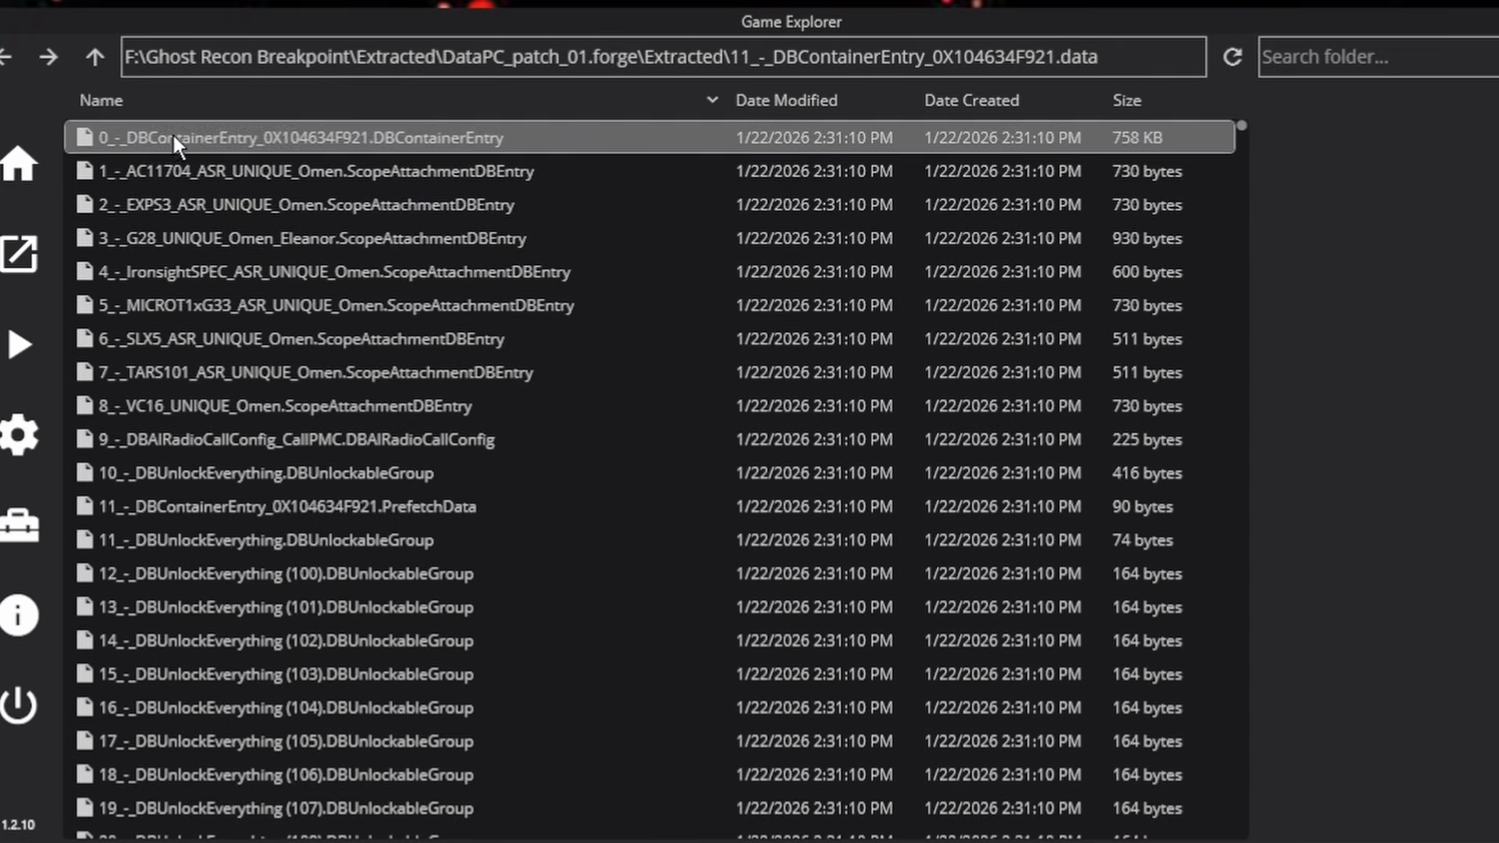
- Repack the 11_-_DBContainerEntry_0X104634F921.data folder inside the Extracted folder of DataPC_patch_01.forge
left_click(102, 50)
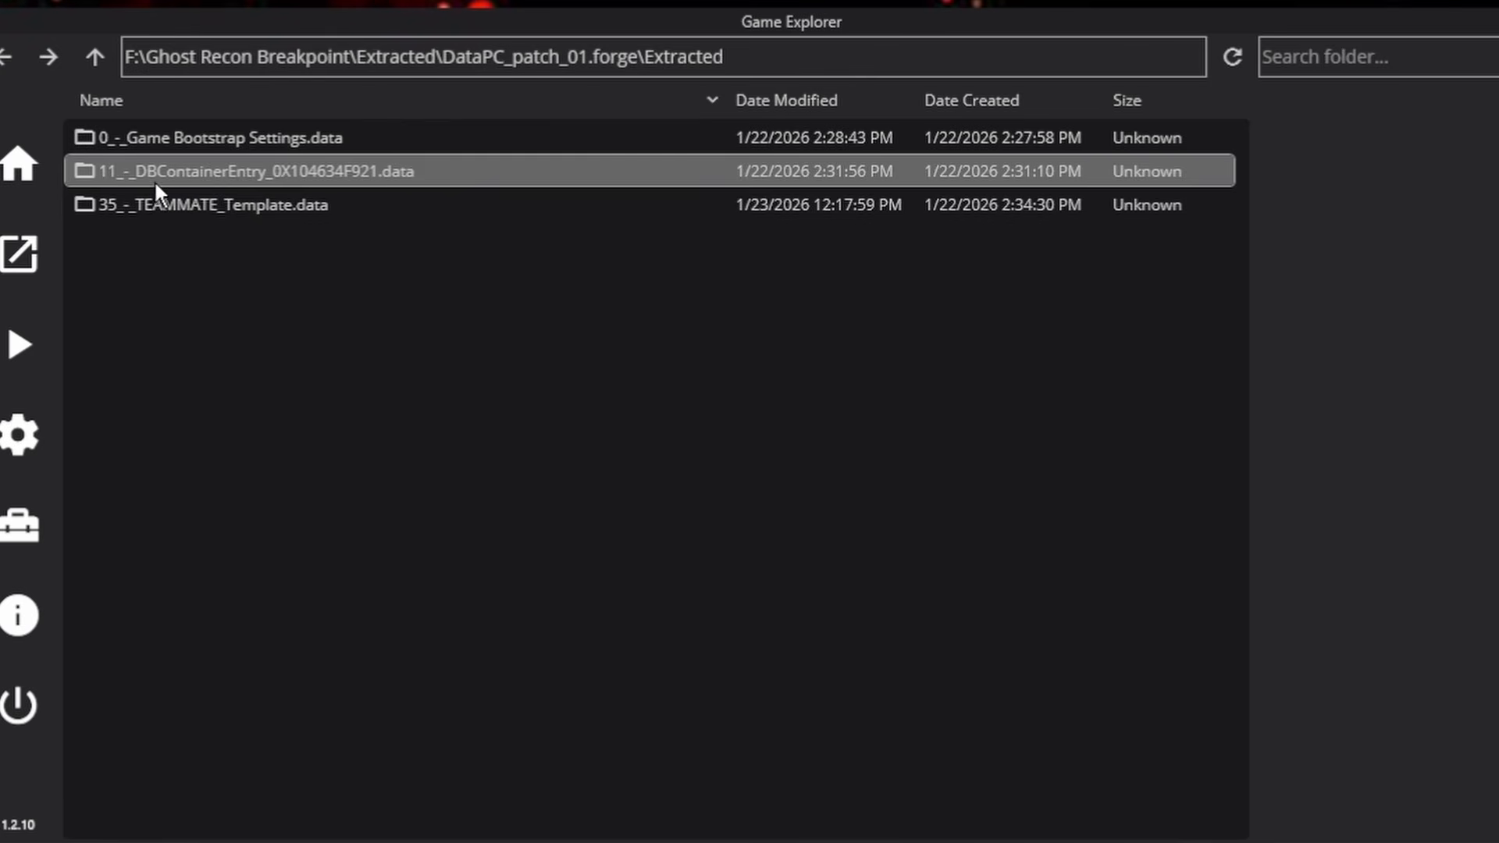
right_click(318, 176)
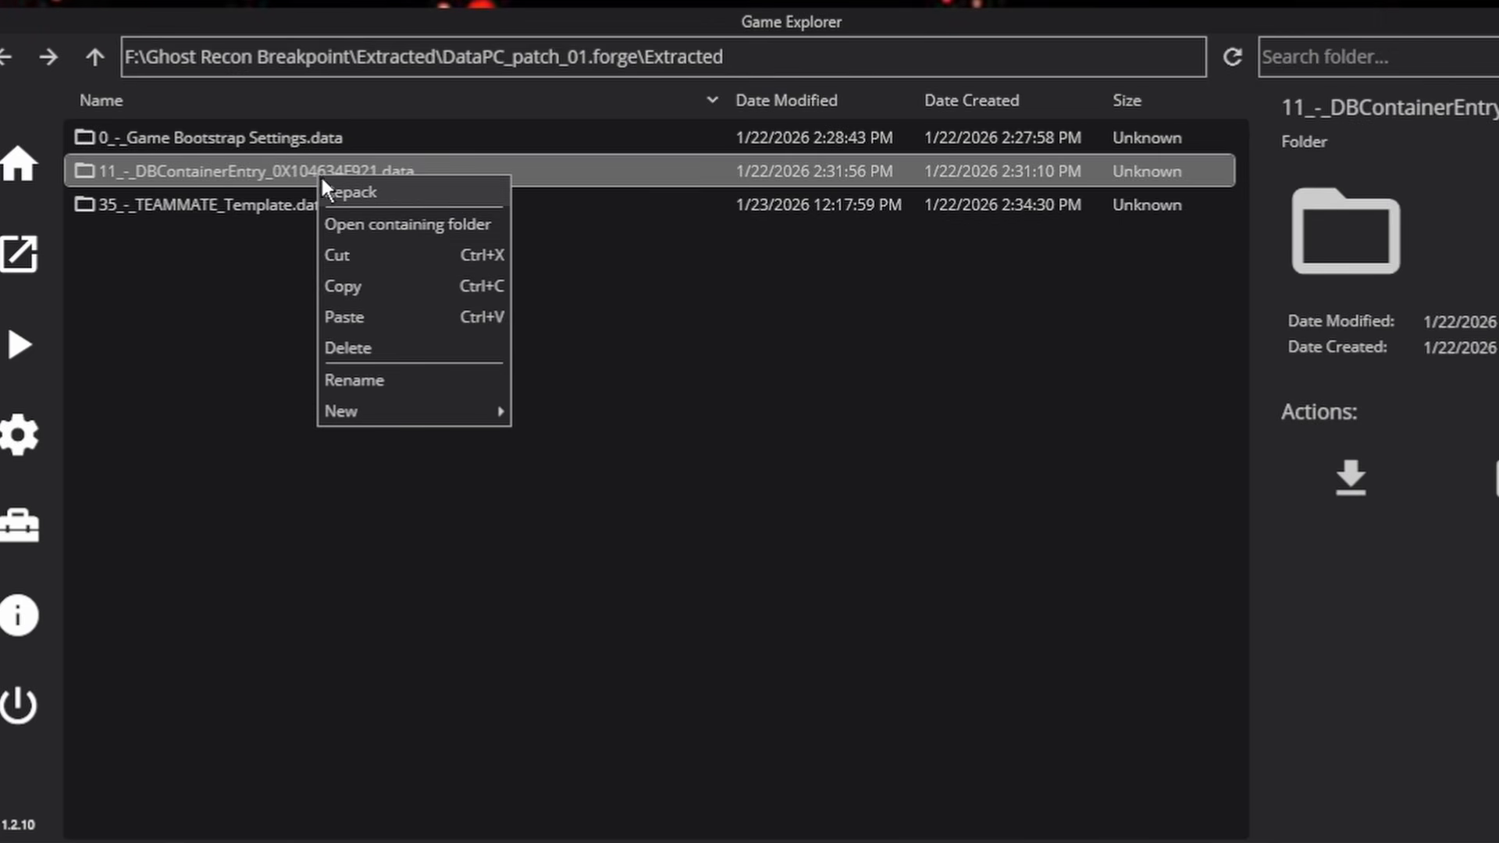
left_click(379, 192)
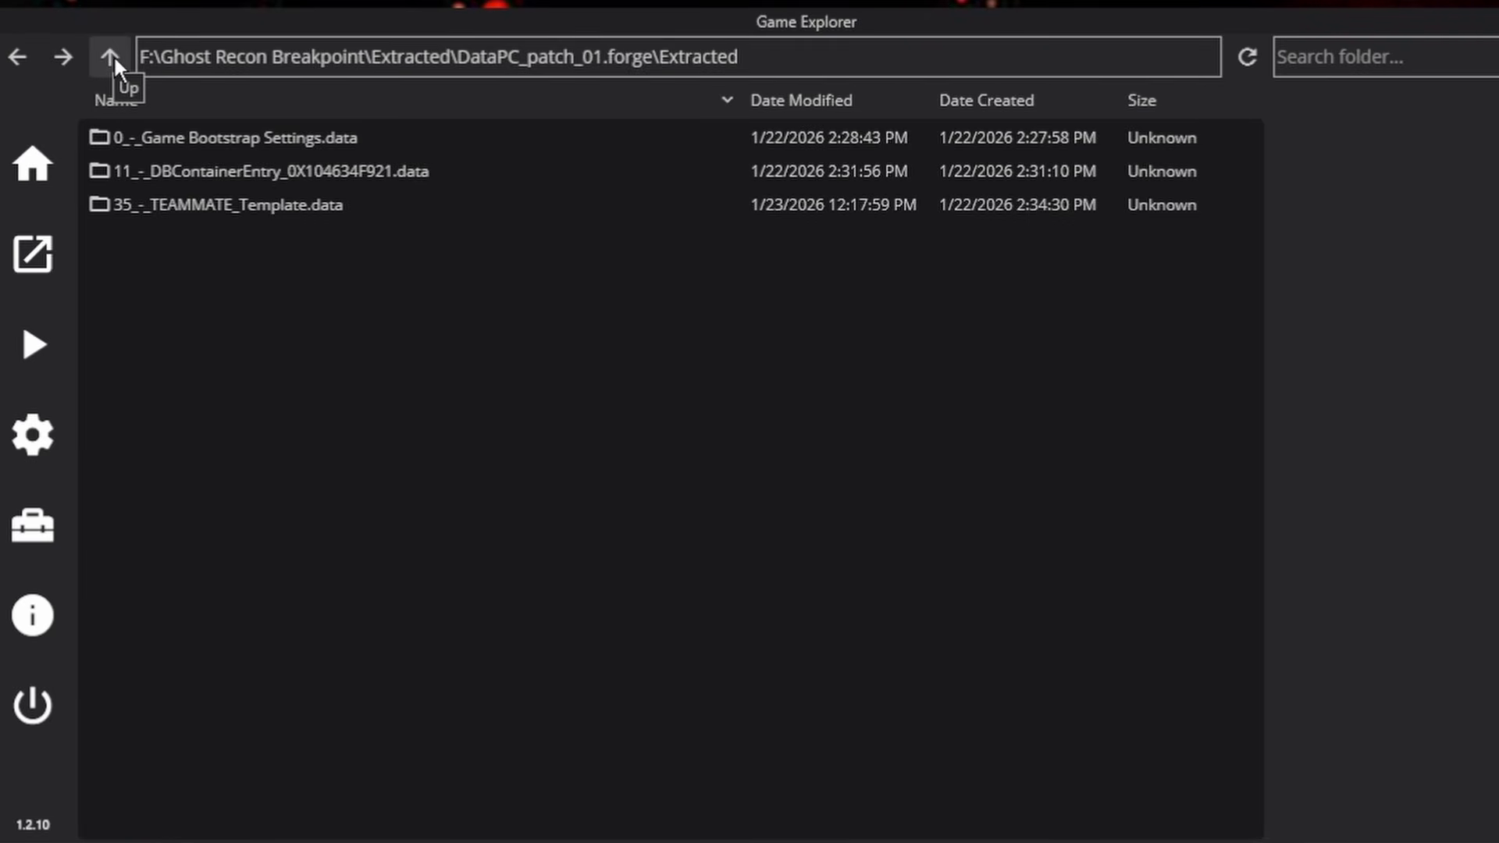
- Repack the DataPC_patch_01.forge folder from Ghost Recon Breakpoint's Extracted folder
left_click(109, 52)
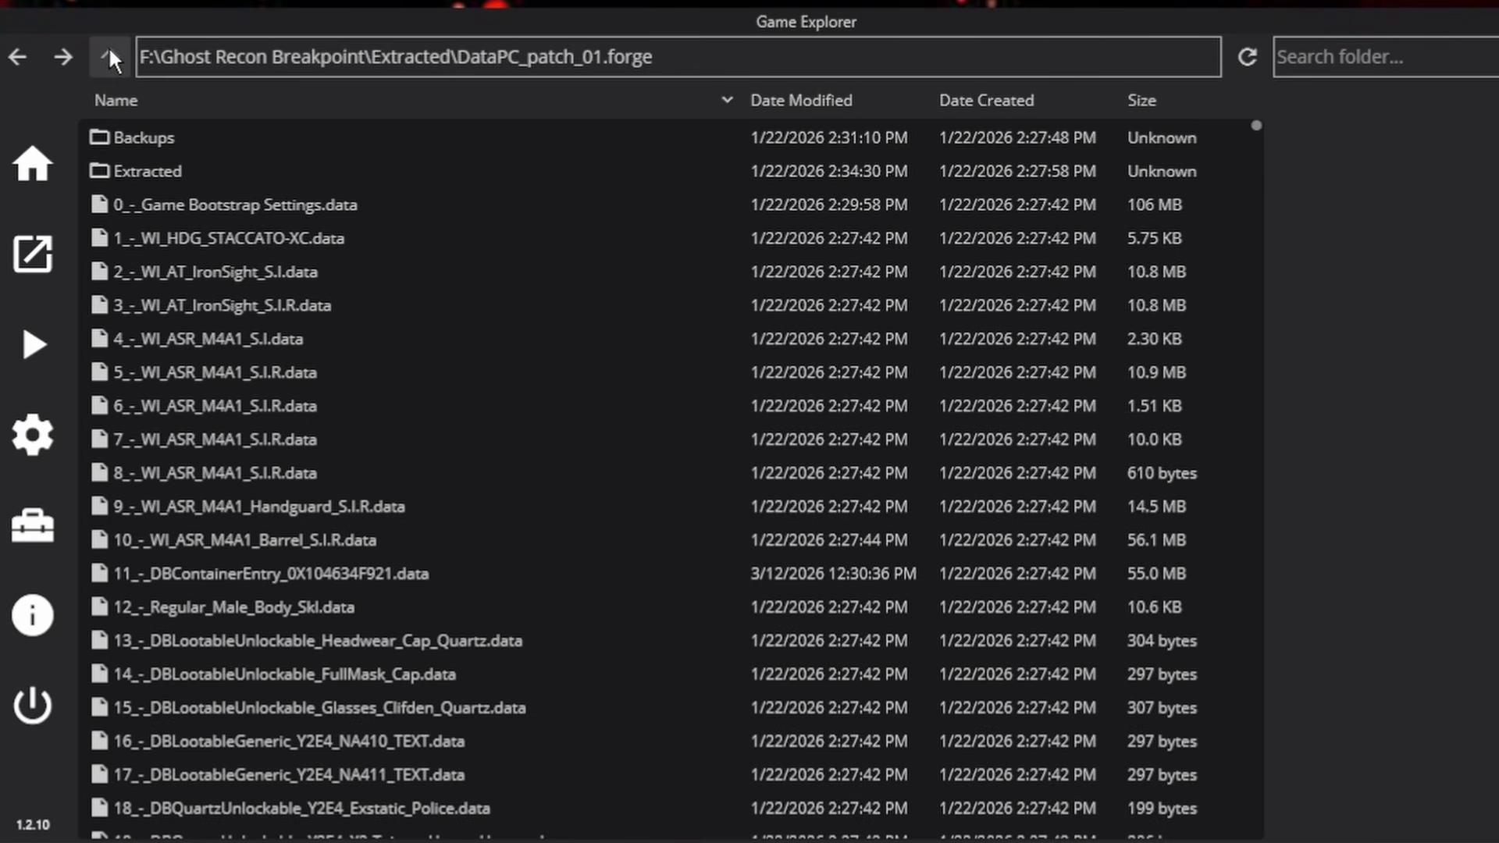
left_click(110, 53)
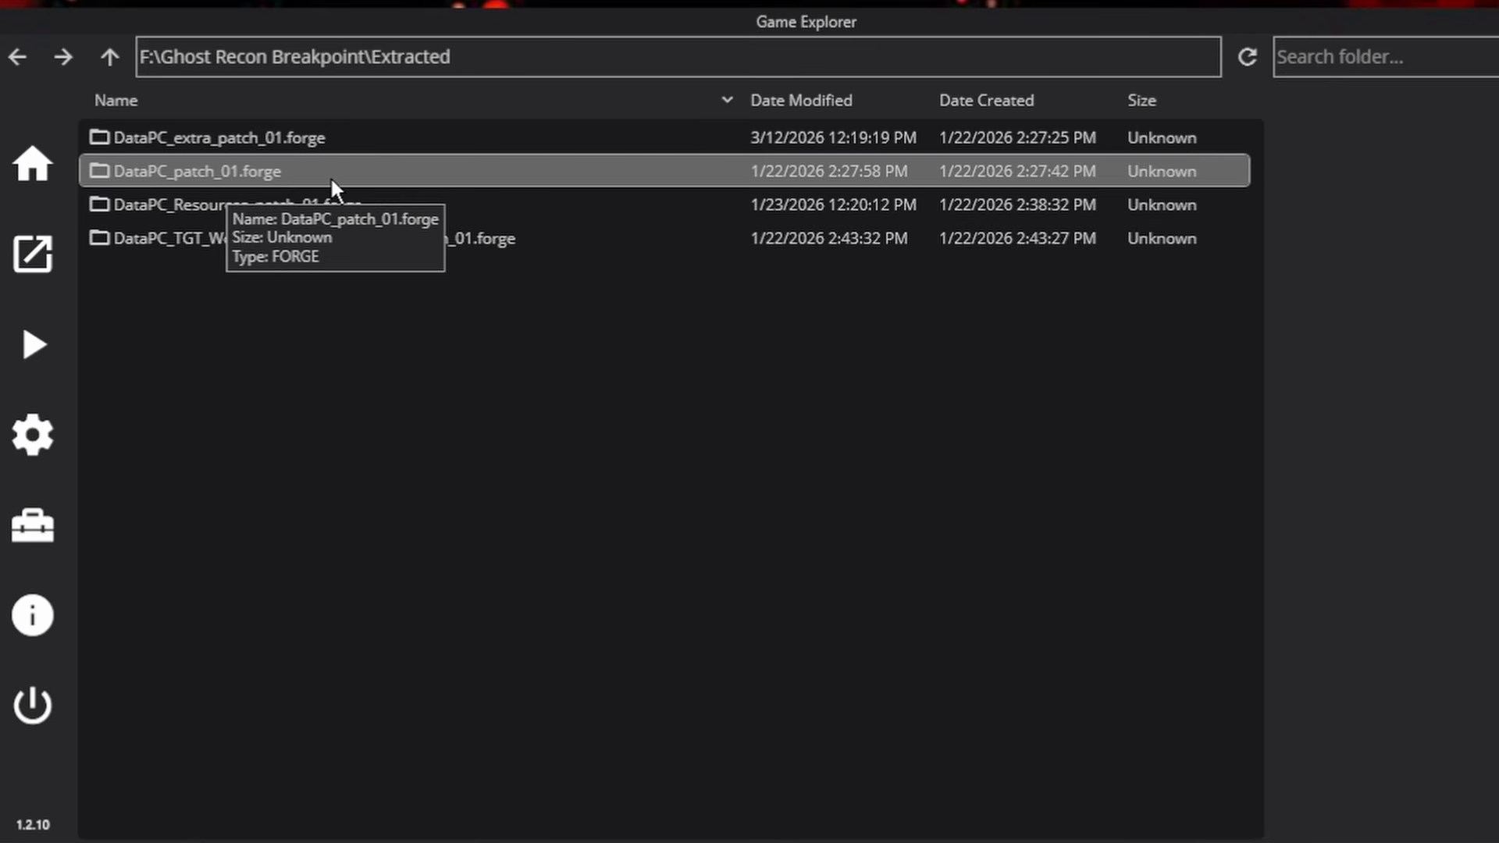
left_click(226, 172)
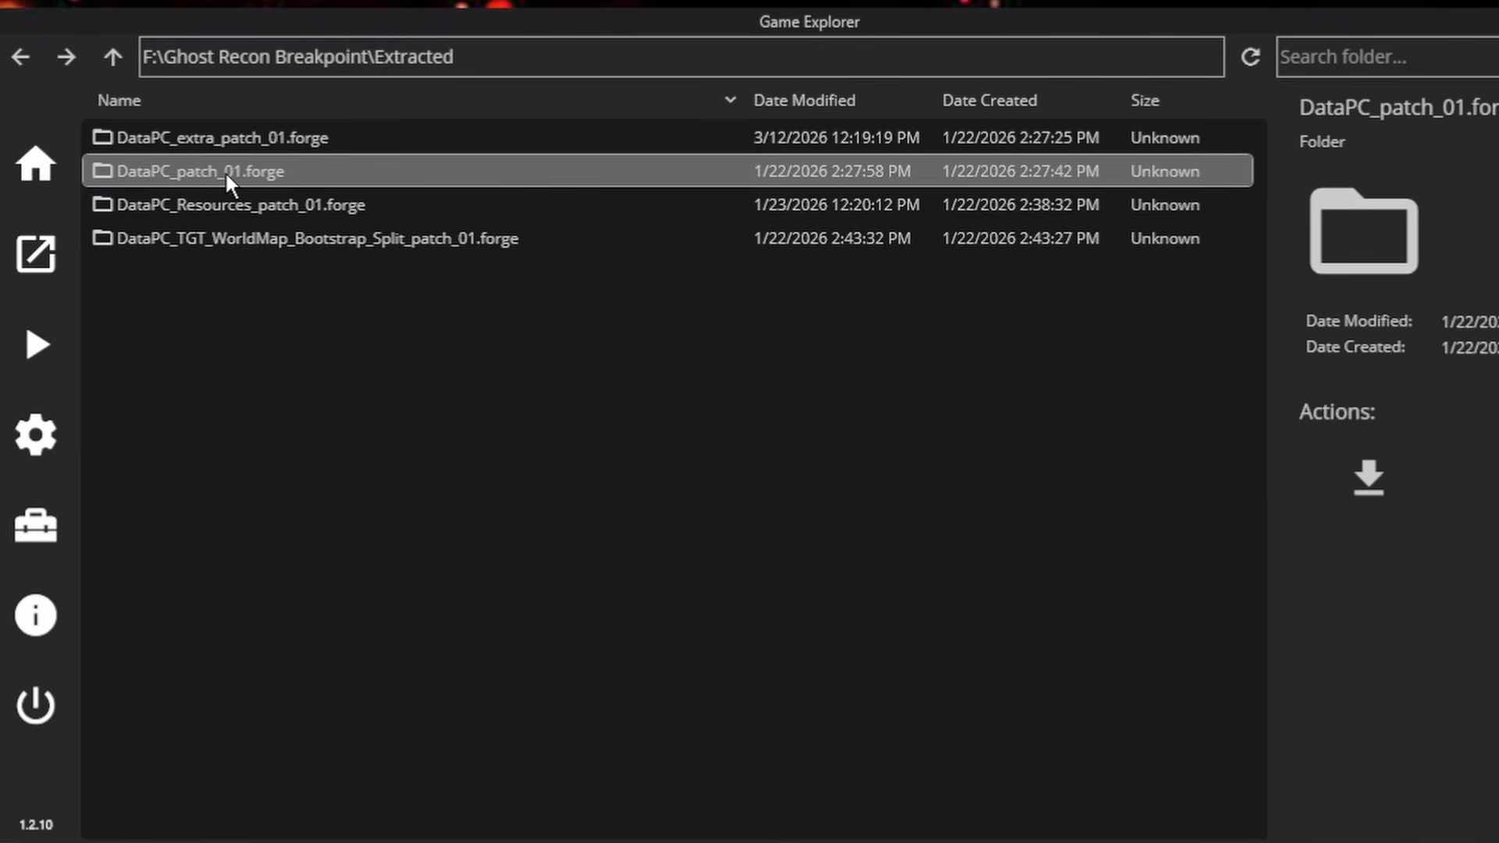
right_click(225, 172)
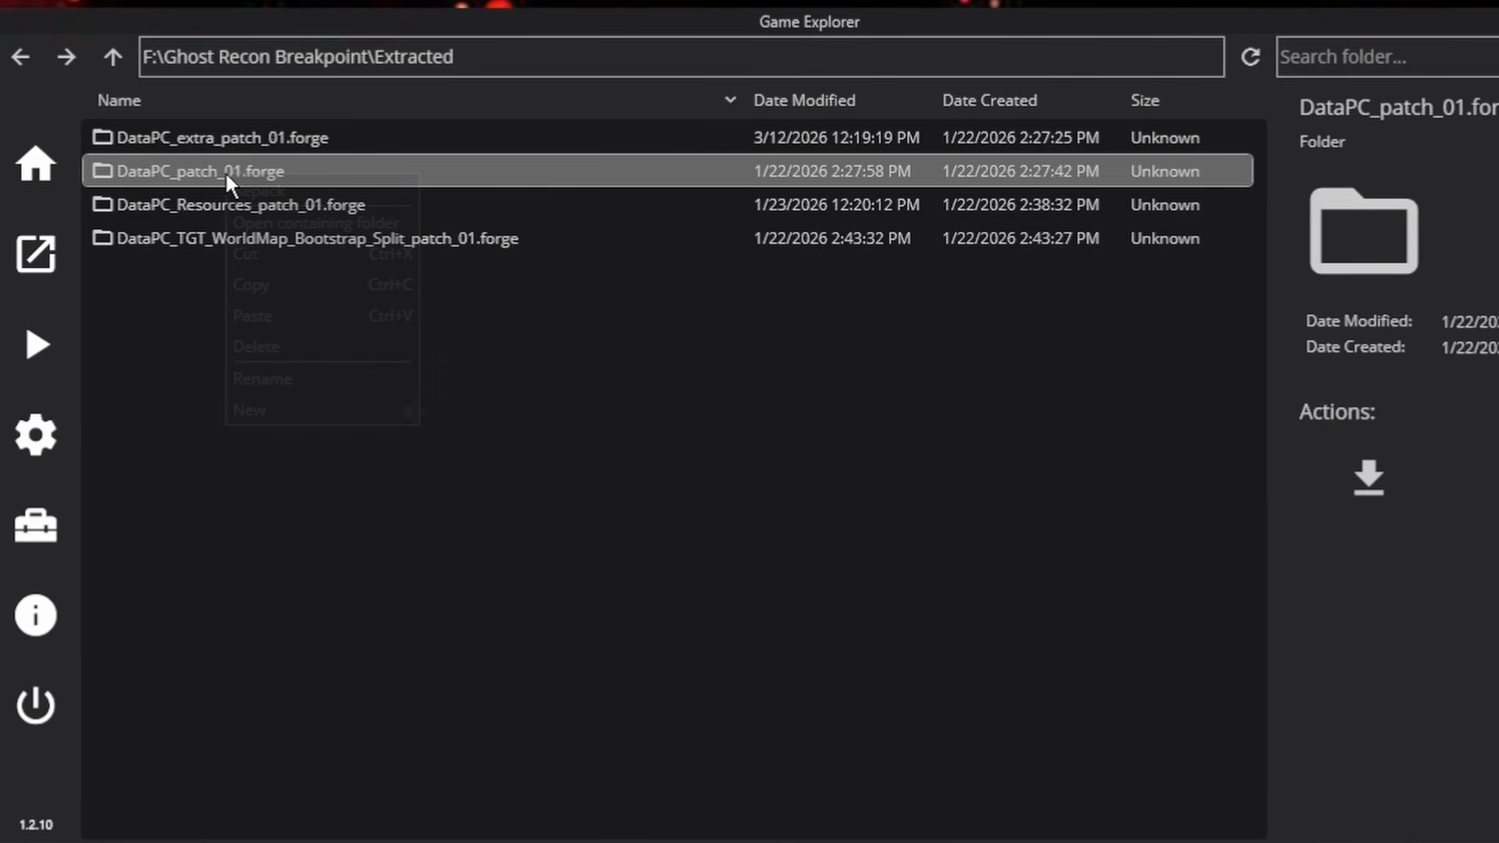
left_click(287, 190)
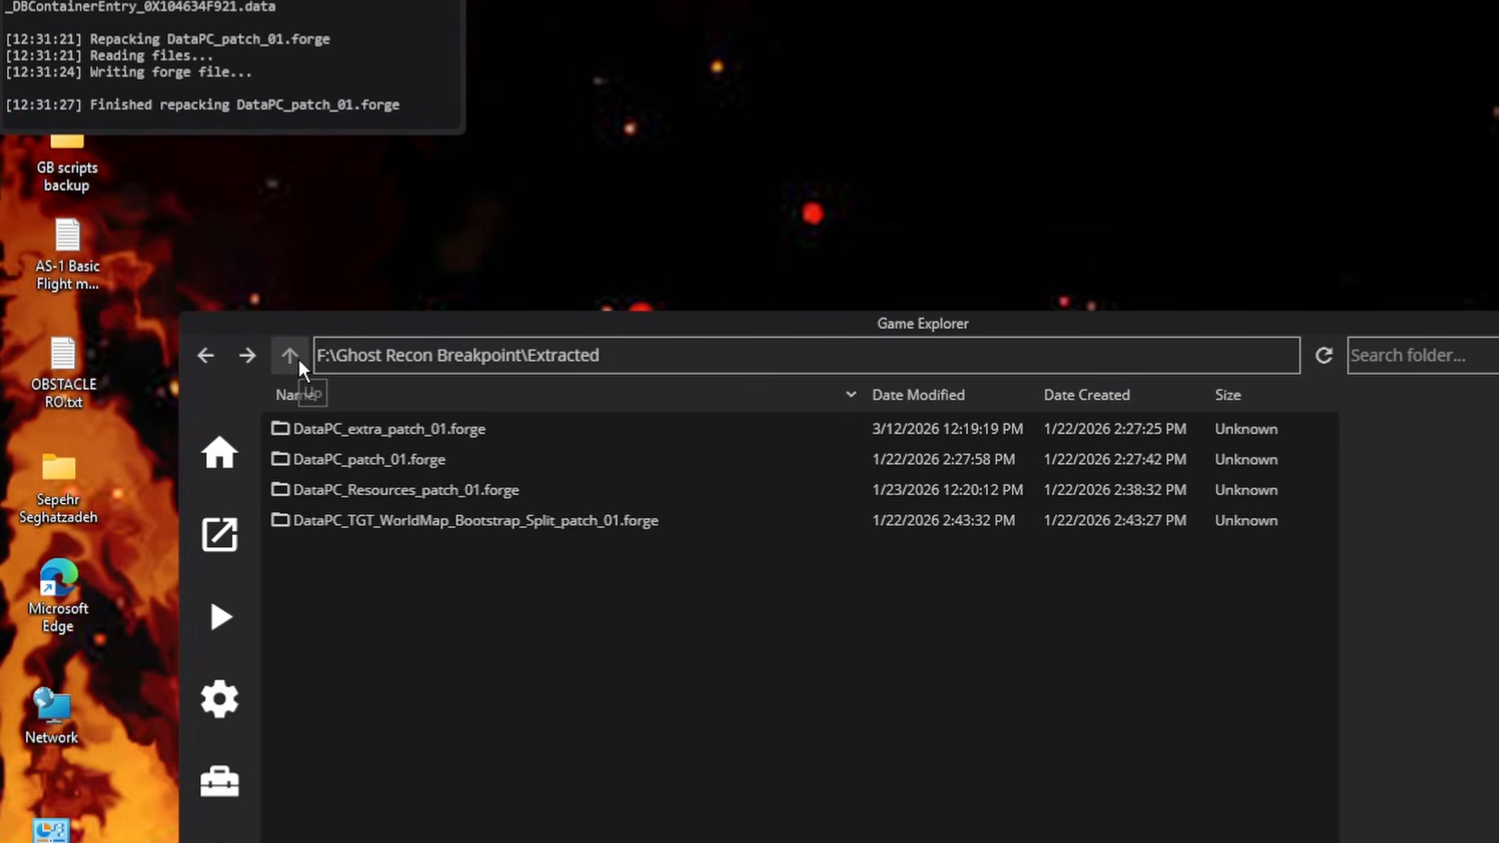
- Go back to the Ghost Recon Breakpoint folder in the Game Explorer and to the DDMK18 Main mod folder in File Explorer
left_click(299, 360)
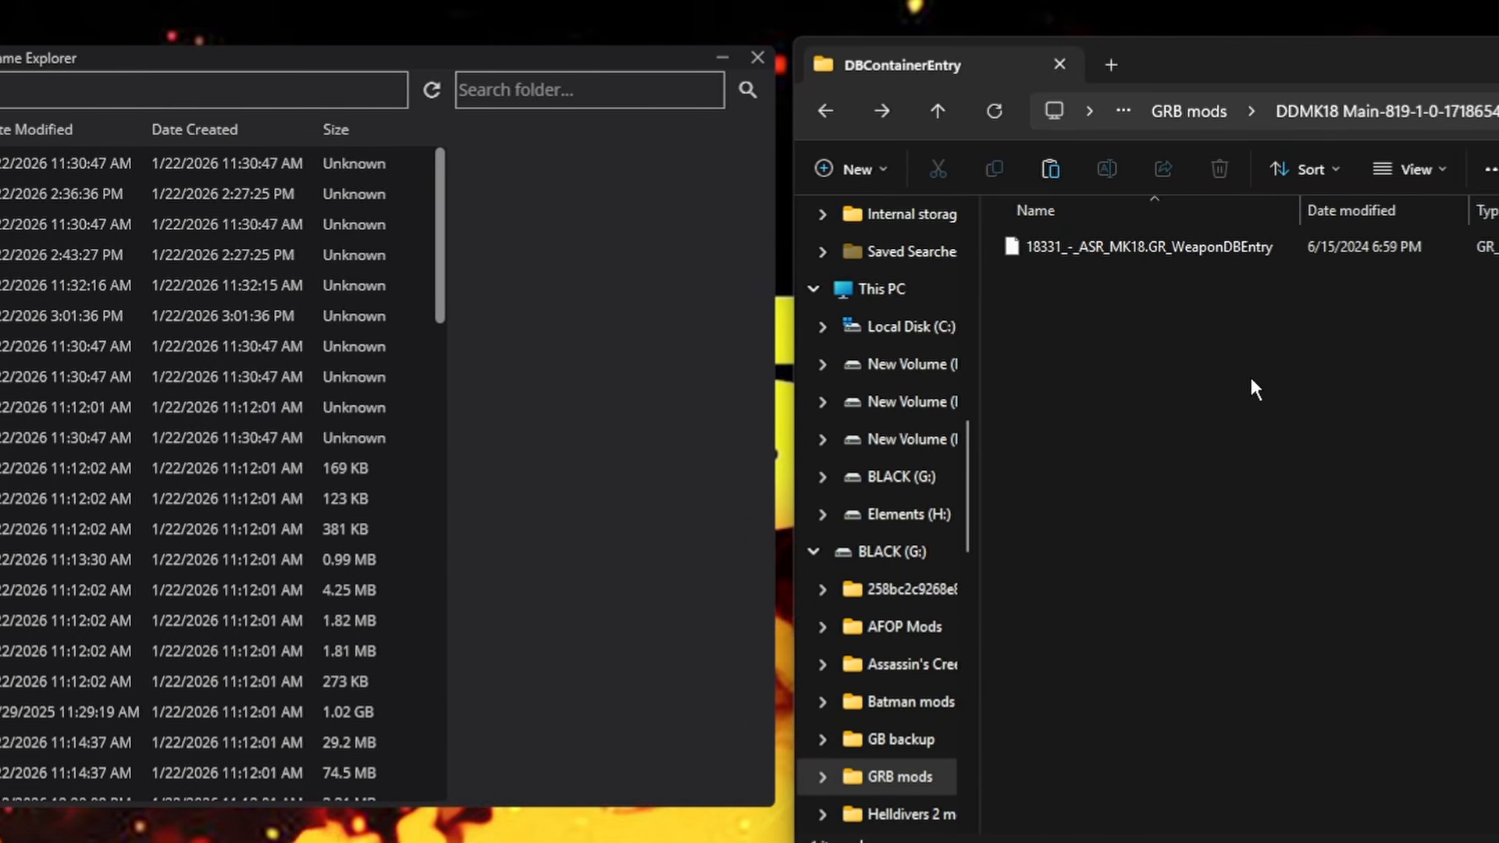
left_click(878, 111)
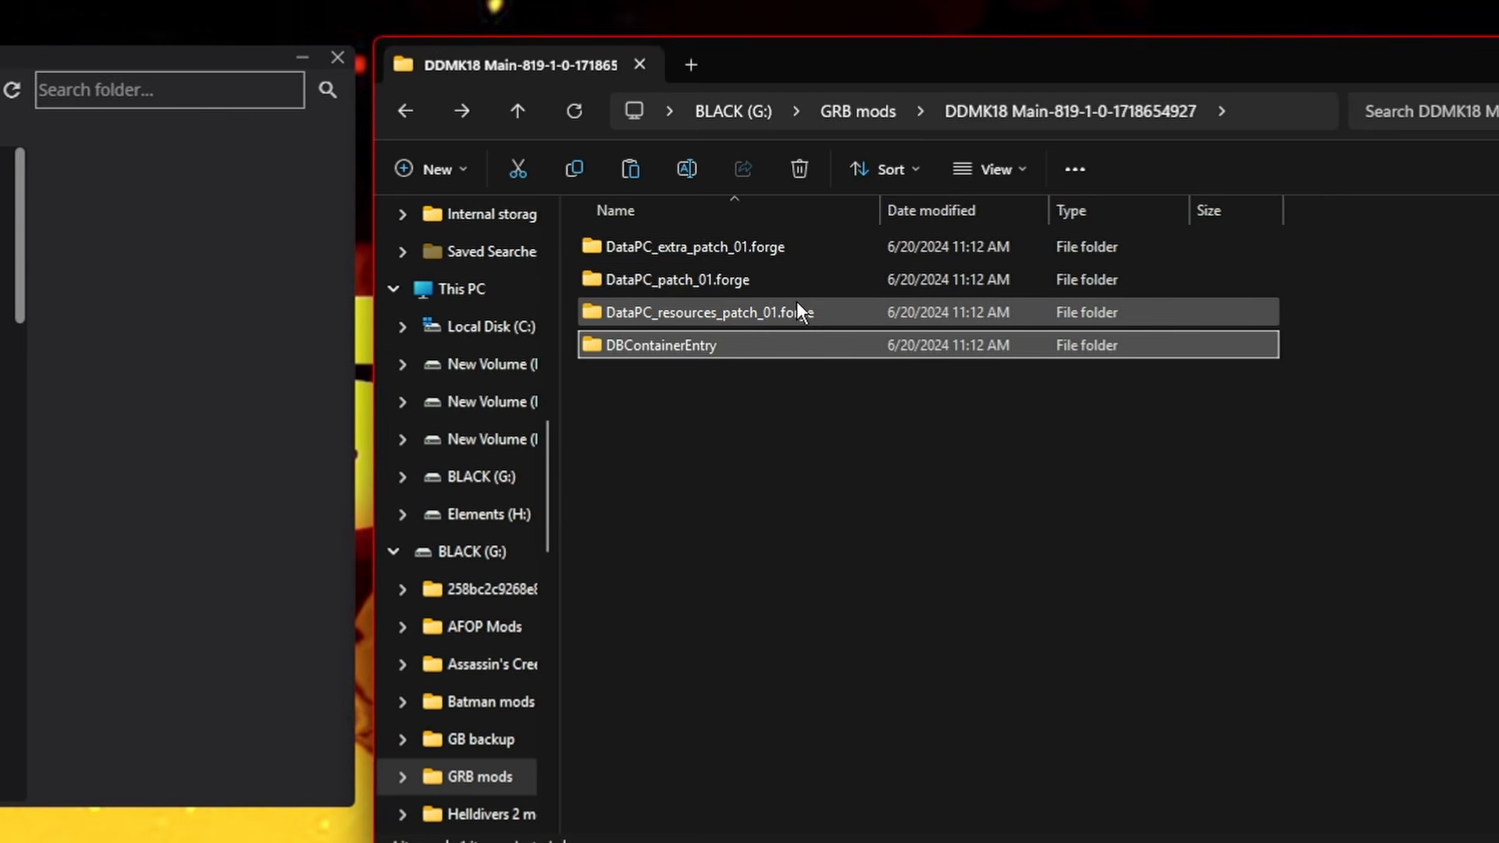
left_click(888, 539)
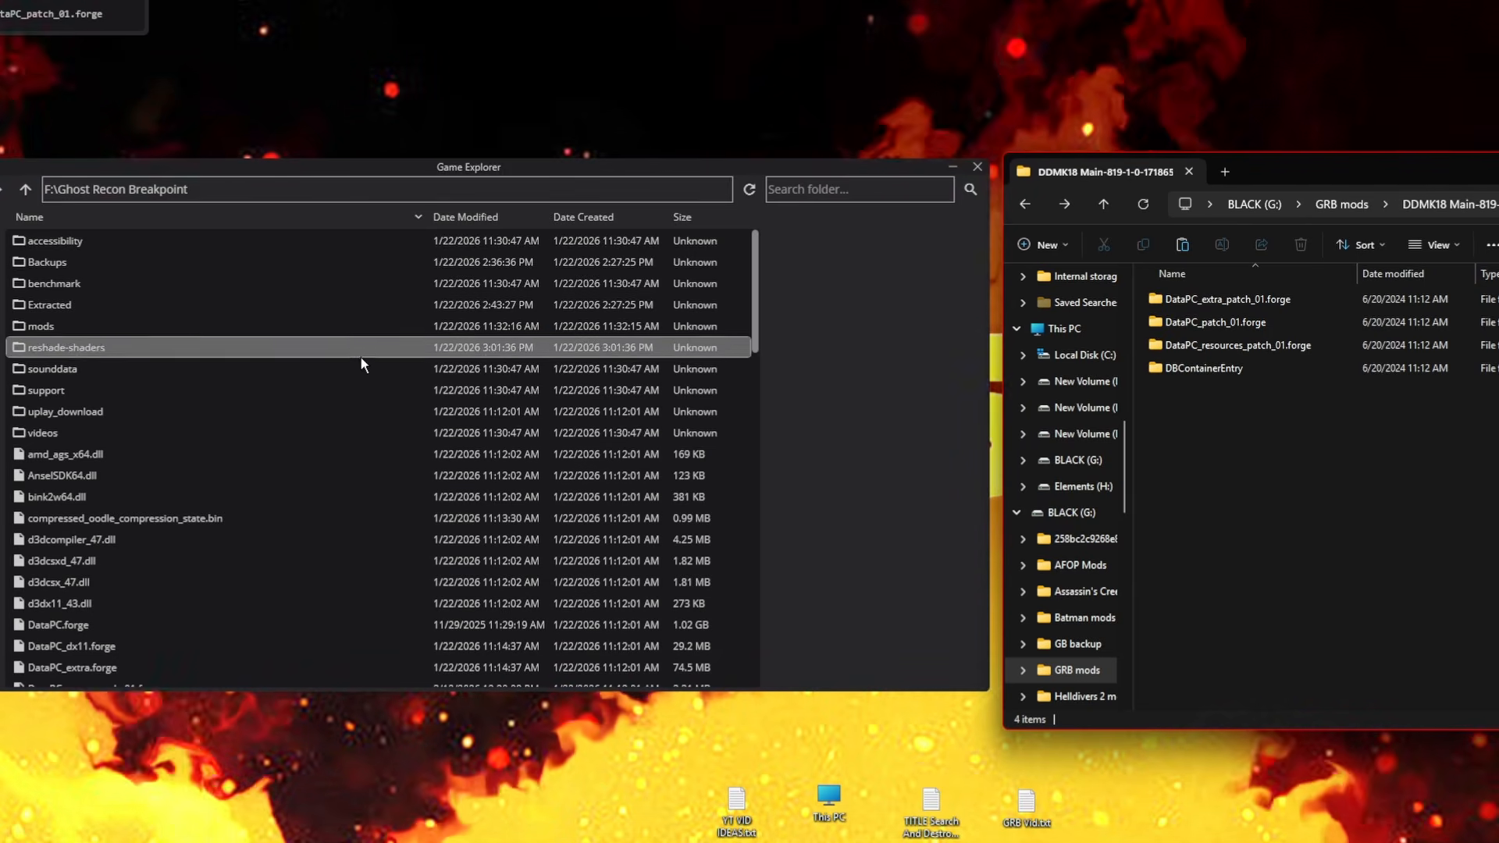
- Unpack DataPC_Resources_patch_01.forge from the Ghost Recon Breakpoint game folder
scroll(363, 368, "down", 3)
scroll(359, 367, "down", 3)
left_click(129, 479)
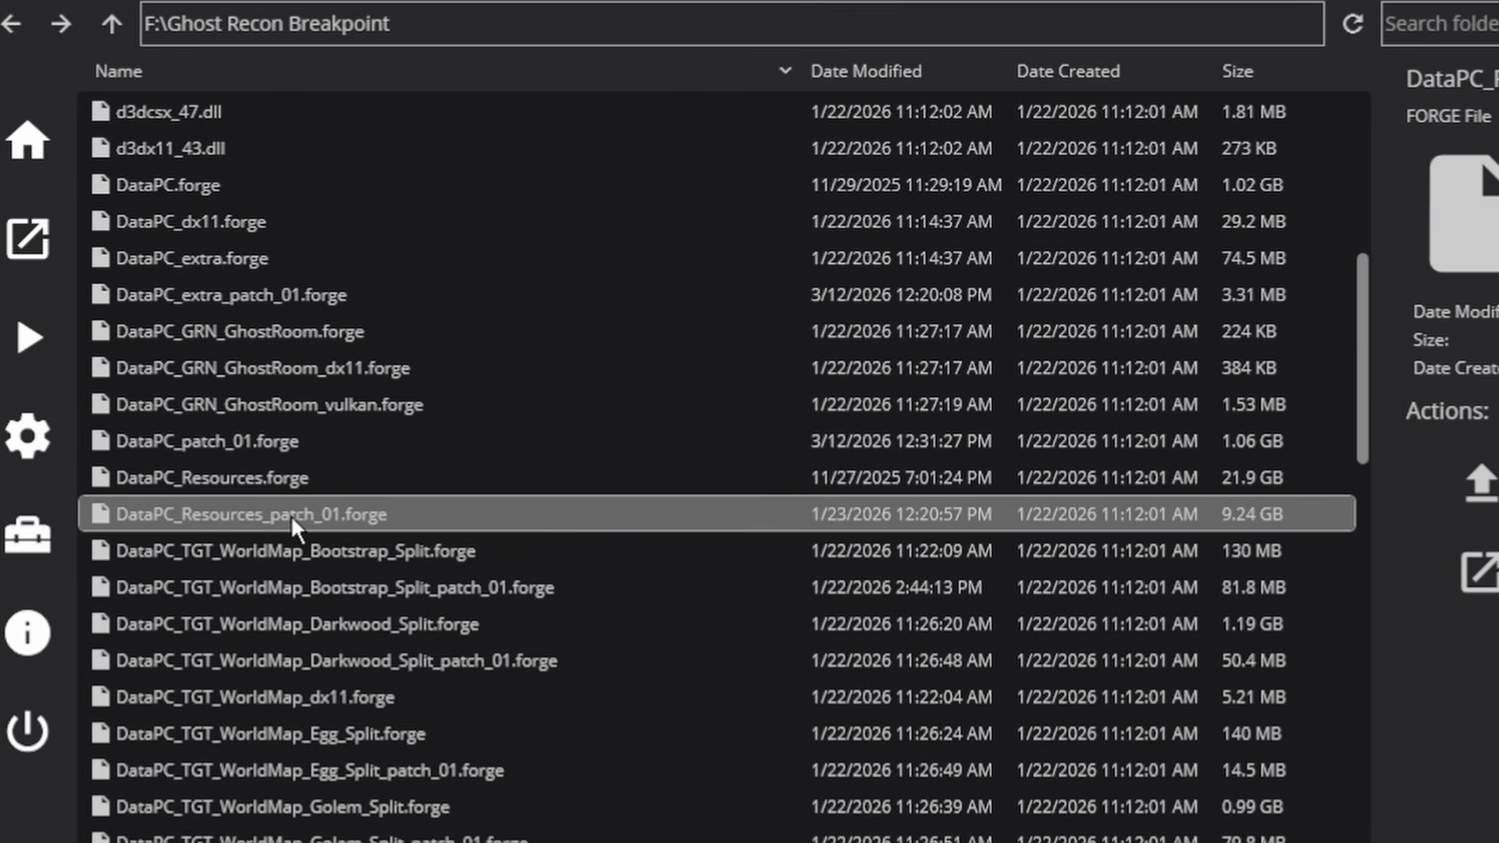
right_click(429, 508)
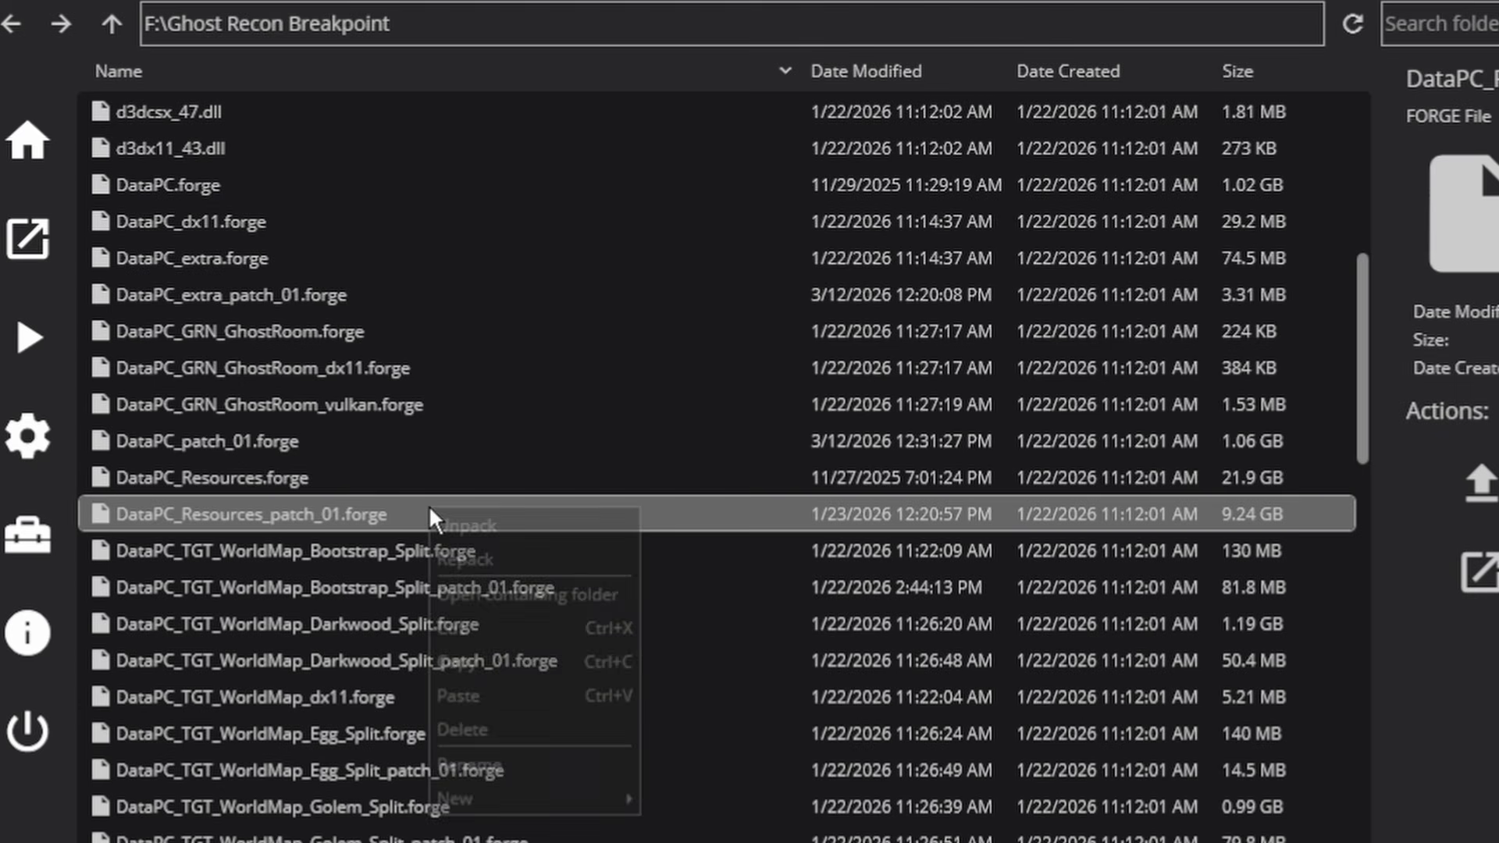
left_click(476, 528)
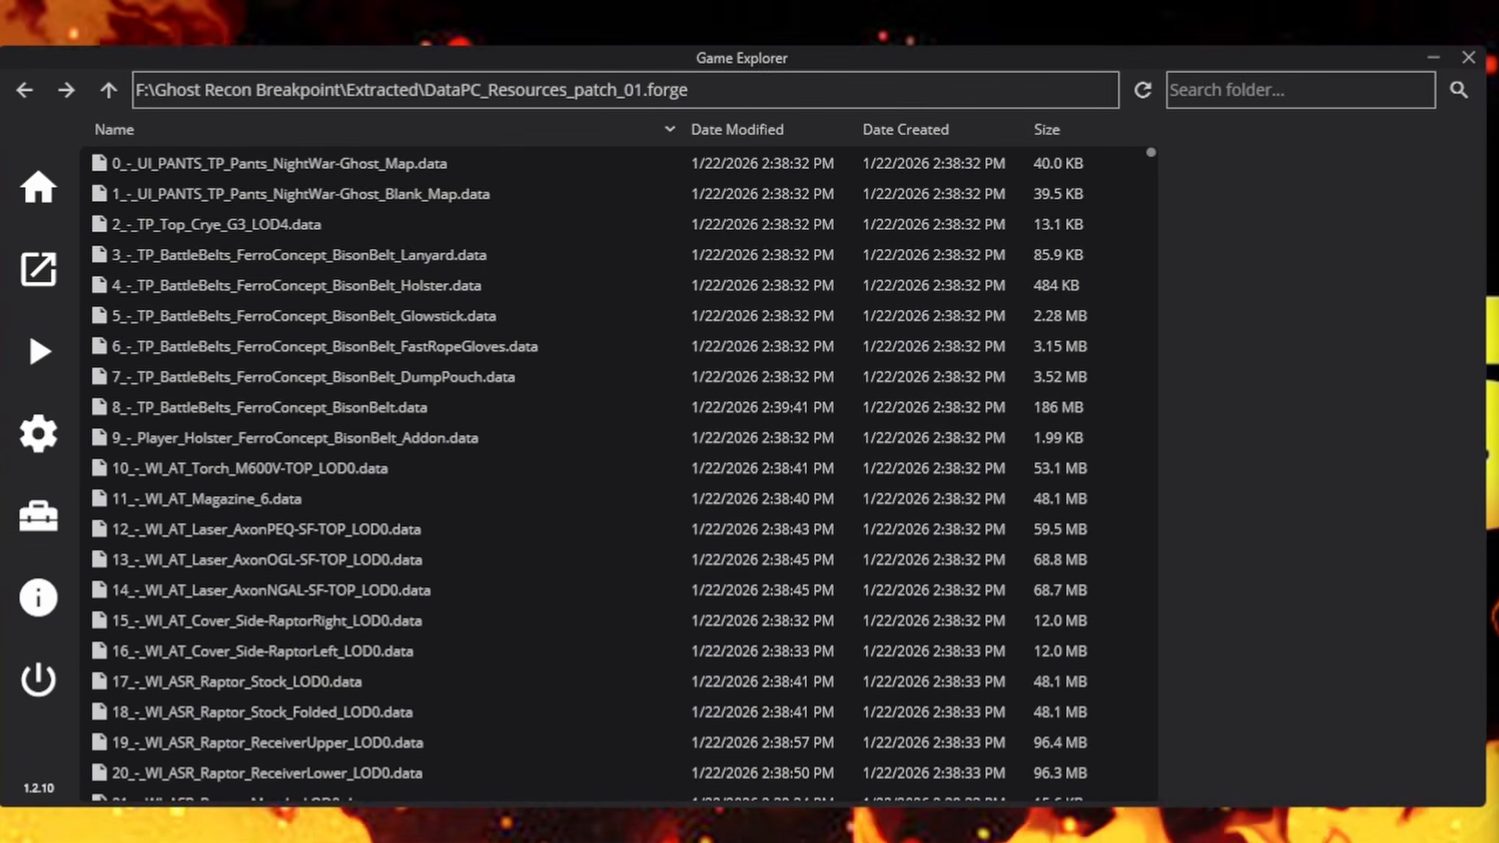
- Open the extracted DataPC_Resources_patch_01.forge folder in File Explorer
left_click(317, 166)
right_click(317, 166)
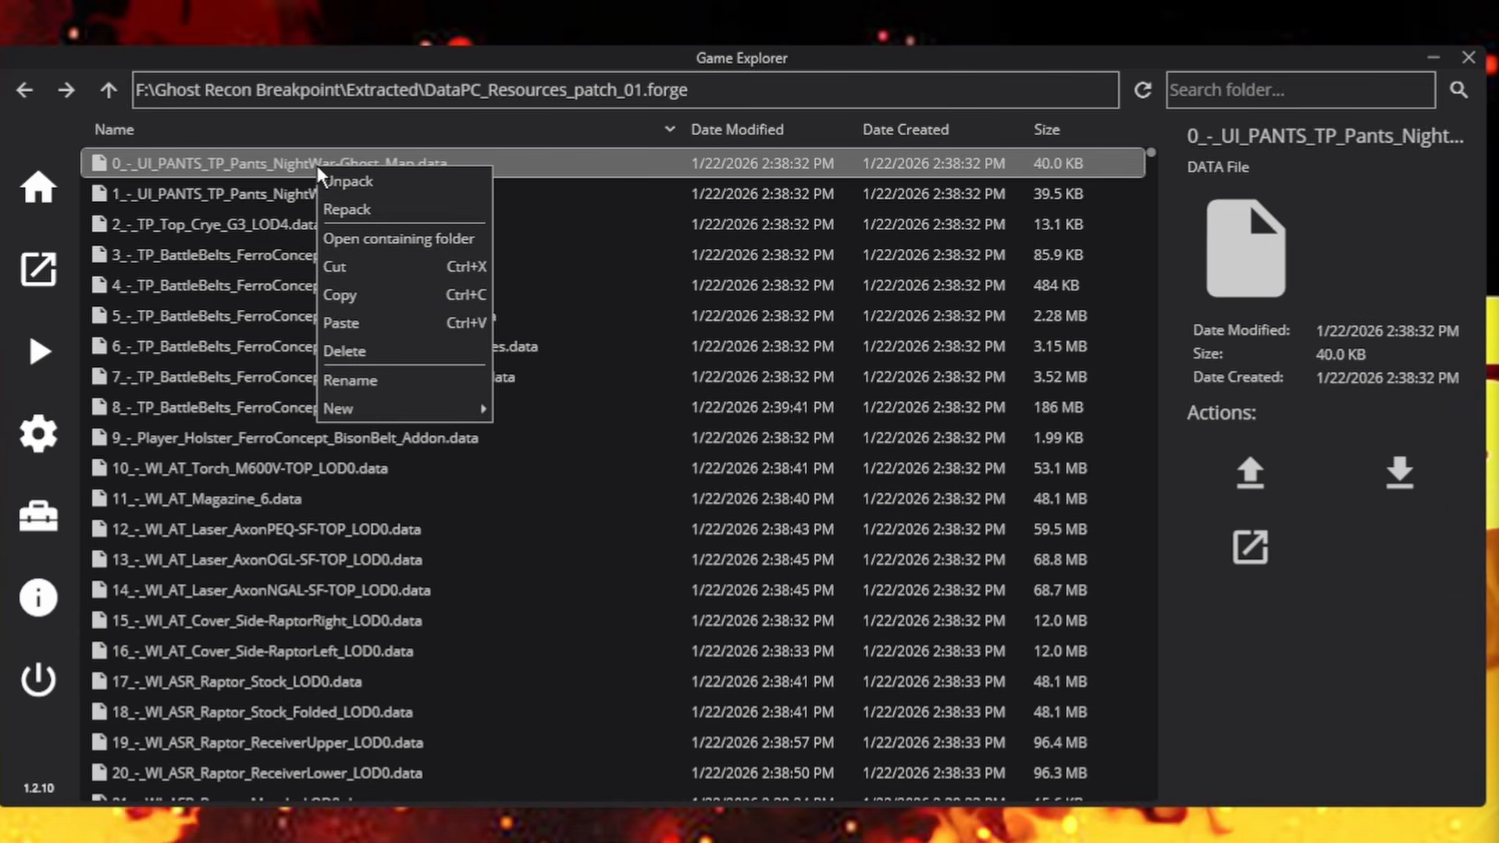
left_click(411, 241)
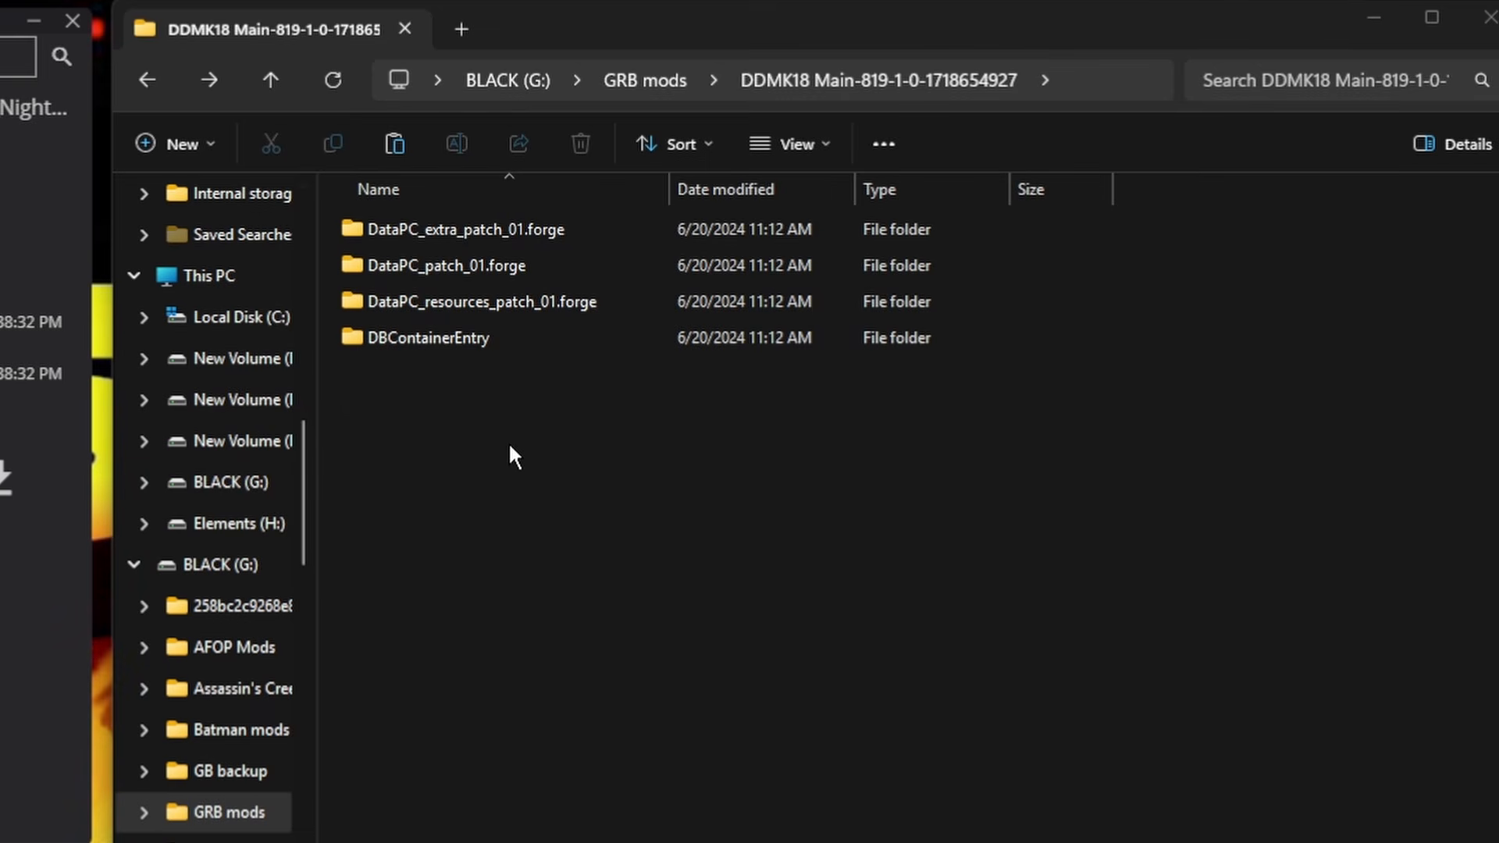
- Copy all sixteen .data files from the mod's DataPC_resources_patch_01.forge folder into the extracted DataPC_Resources_patch_01.forge folder
double_click(456, 311)
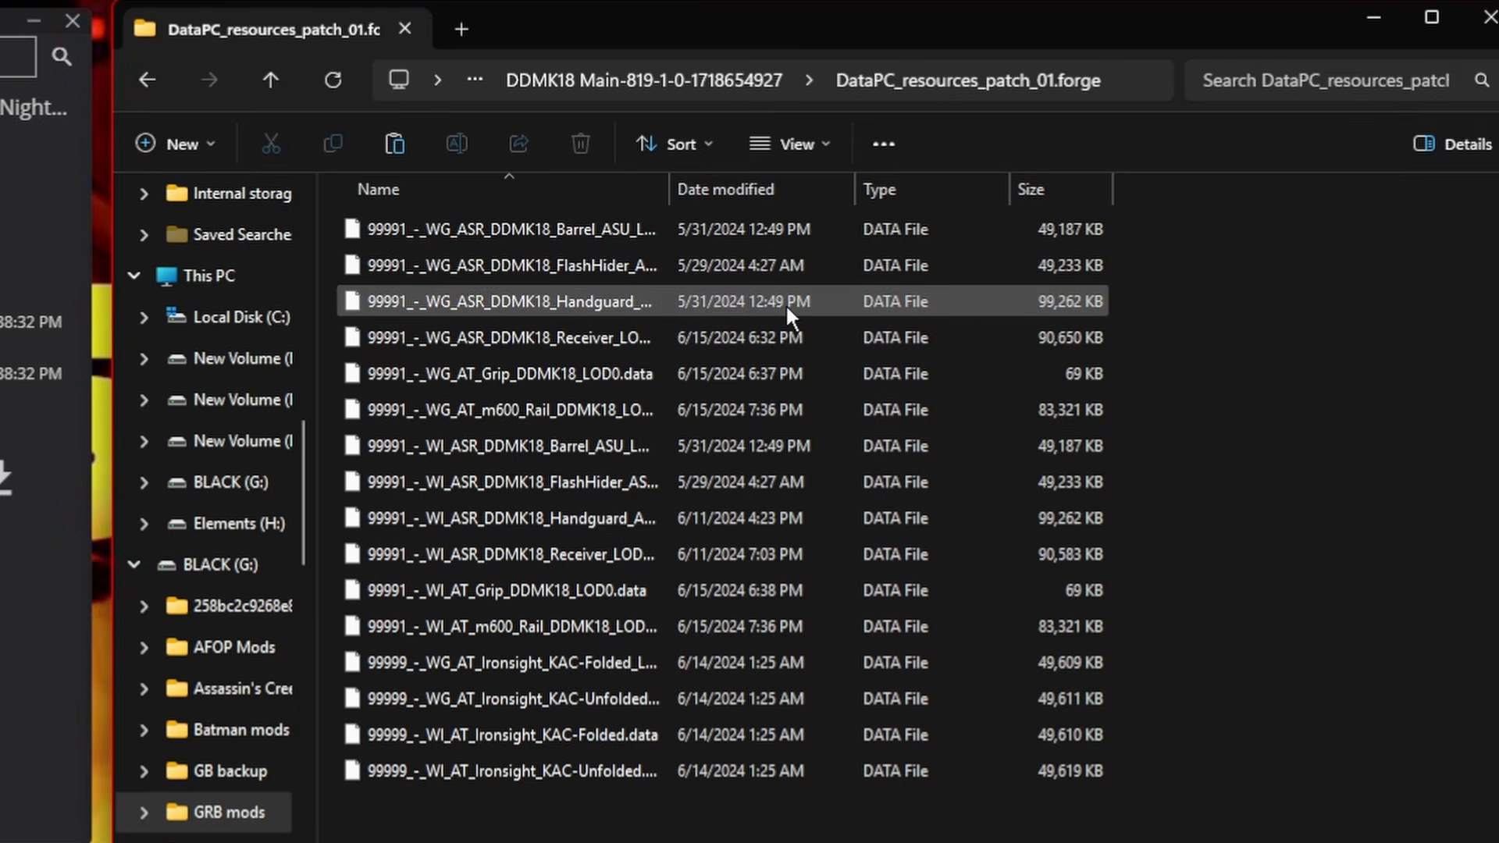
left_click_drag(521, 803, 477, 234)
left_click(707, 473)
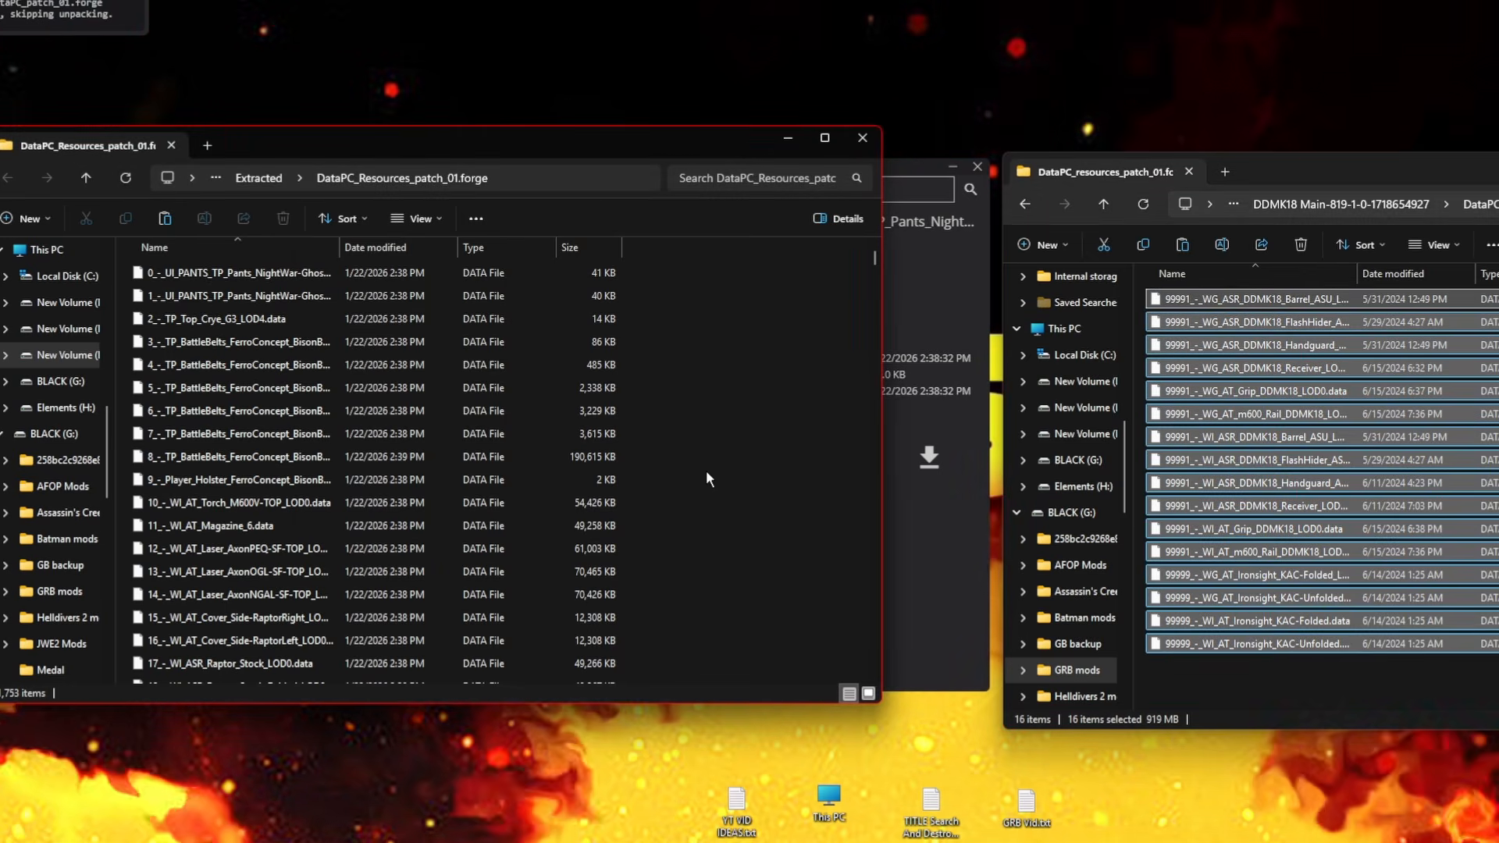
right_click(707, 473)
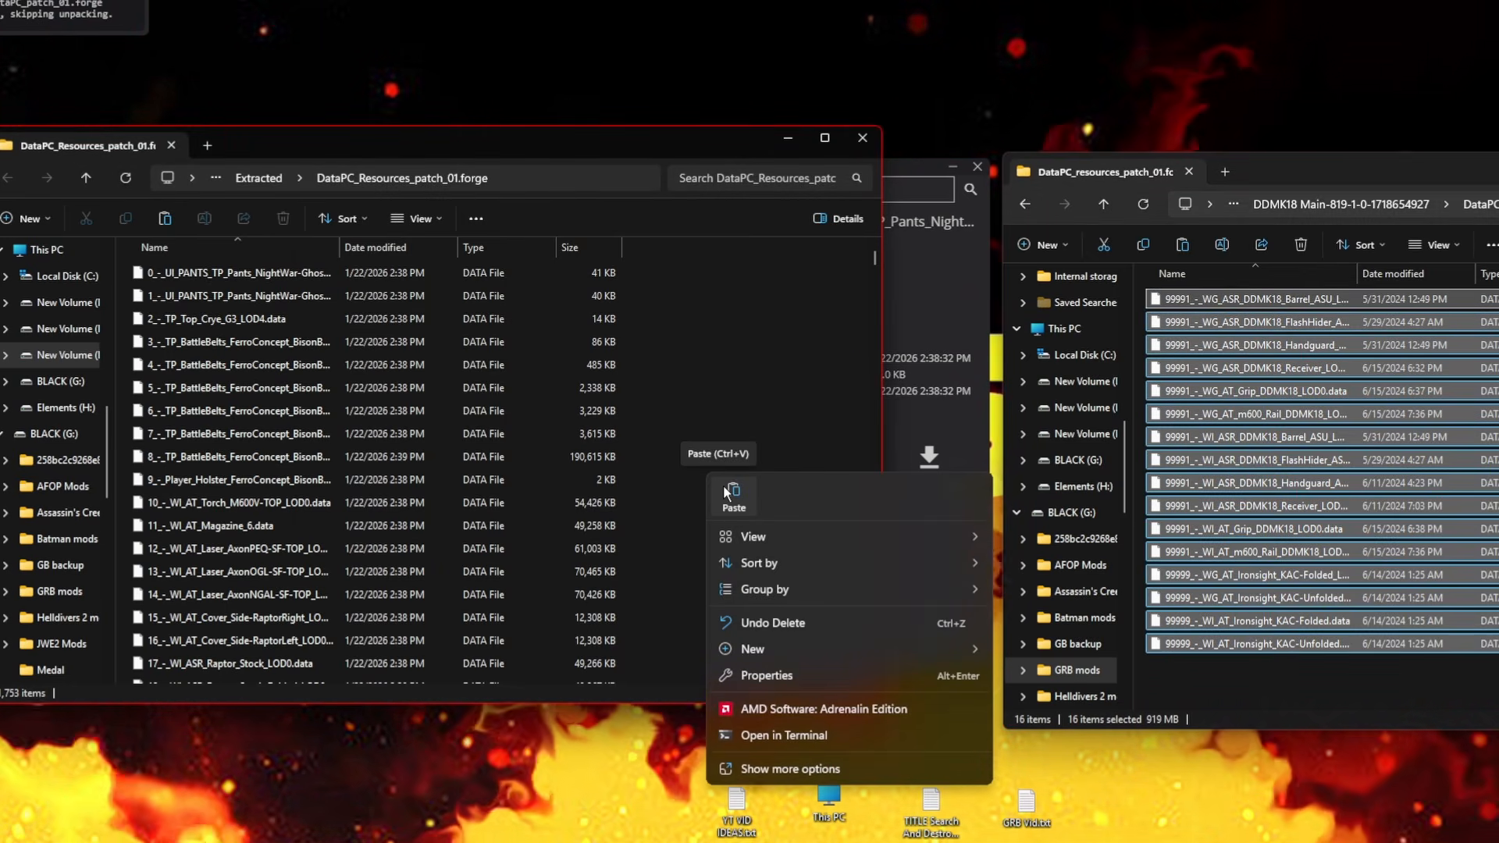
left_click(732, 495)
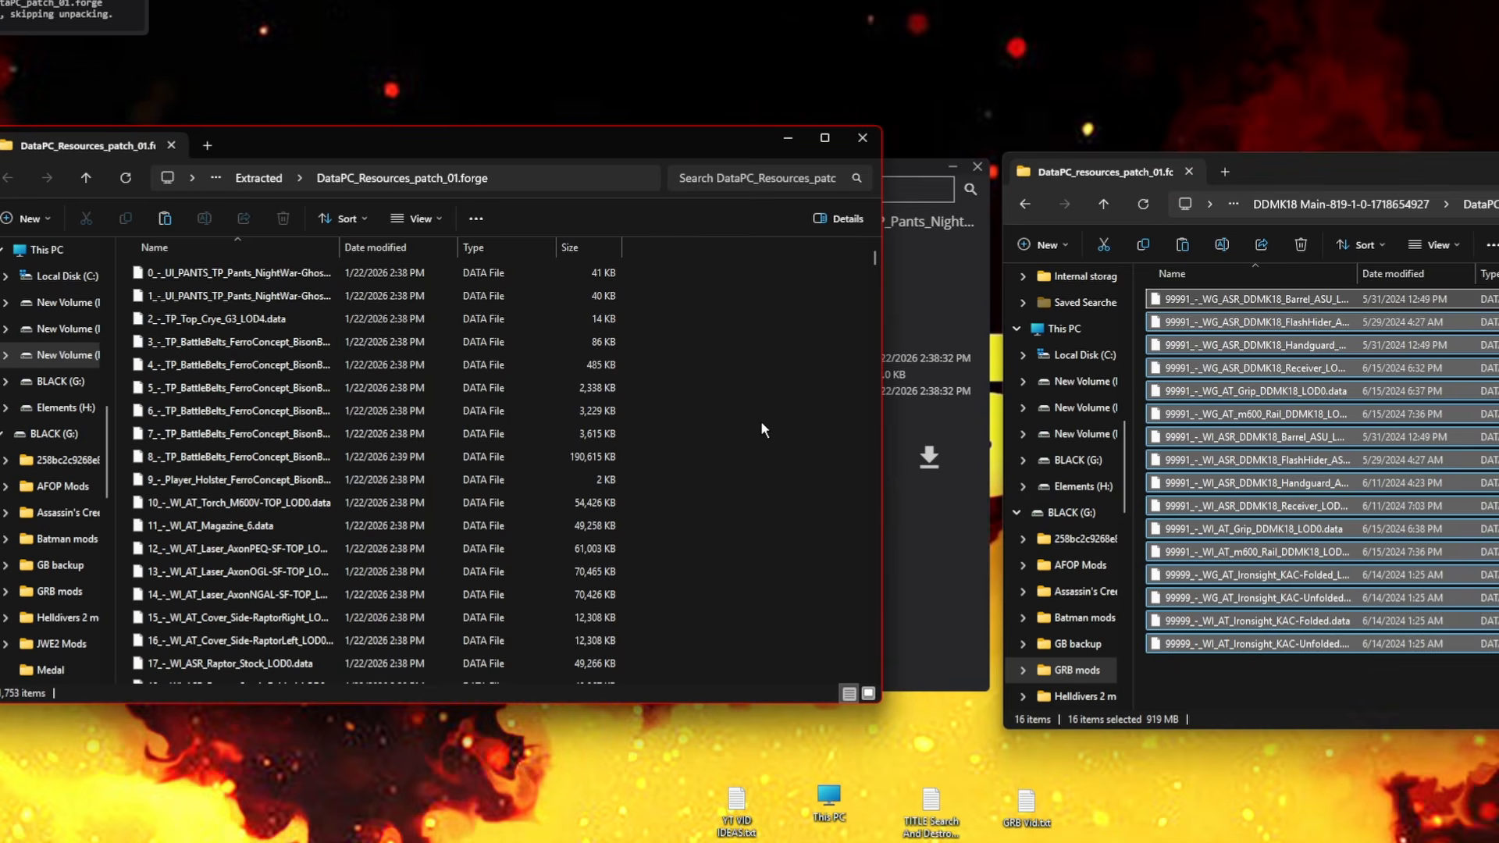
left_click(862, 138)
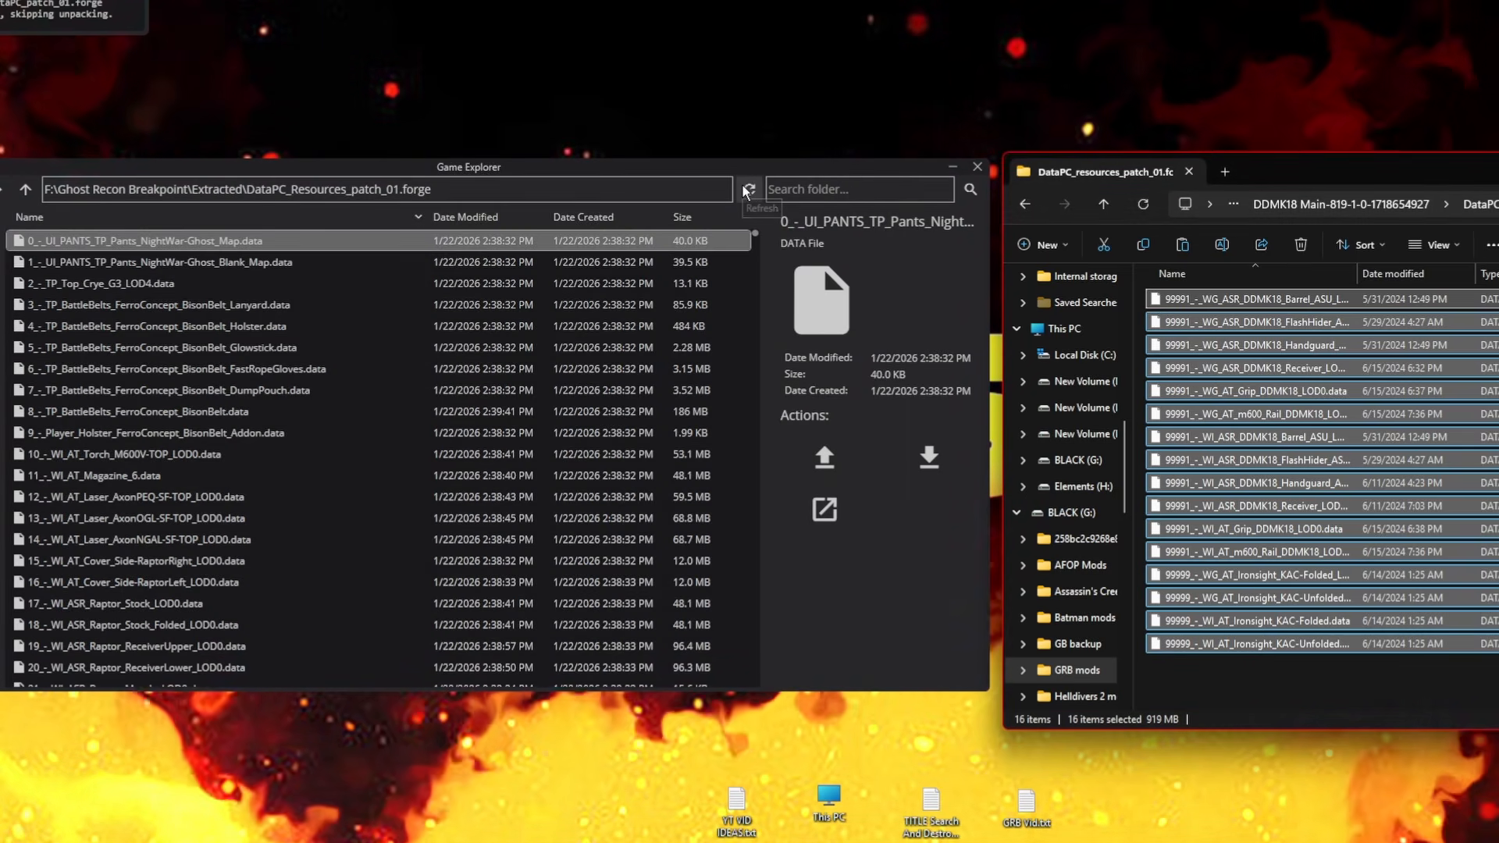
- Refresh the file list, then repack the DataPC_Resources_patch_01.forge folder from the Extracted directory
left_click(748, 190)
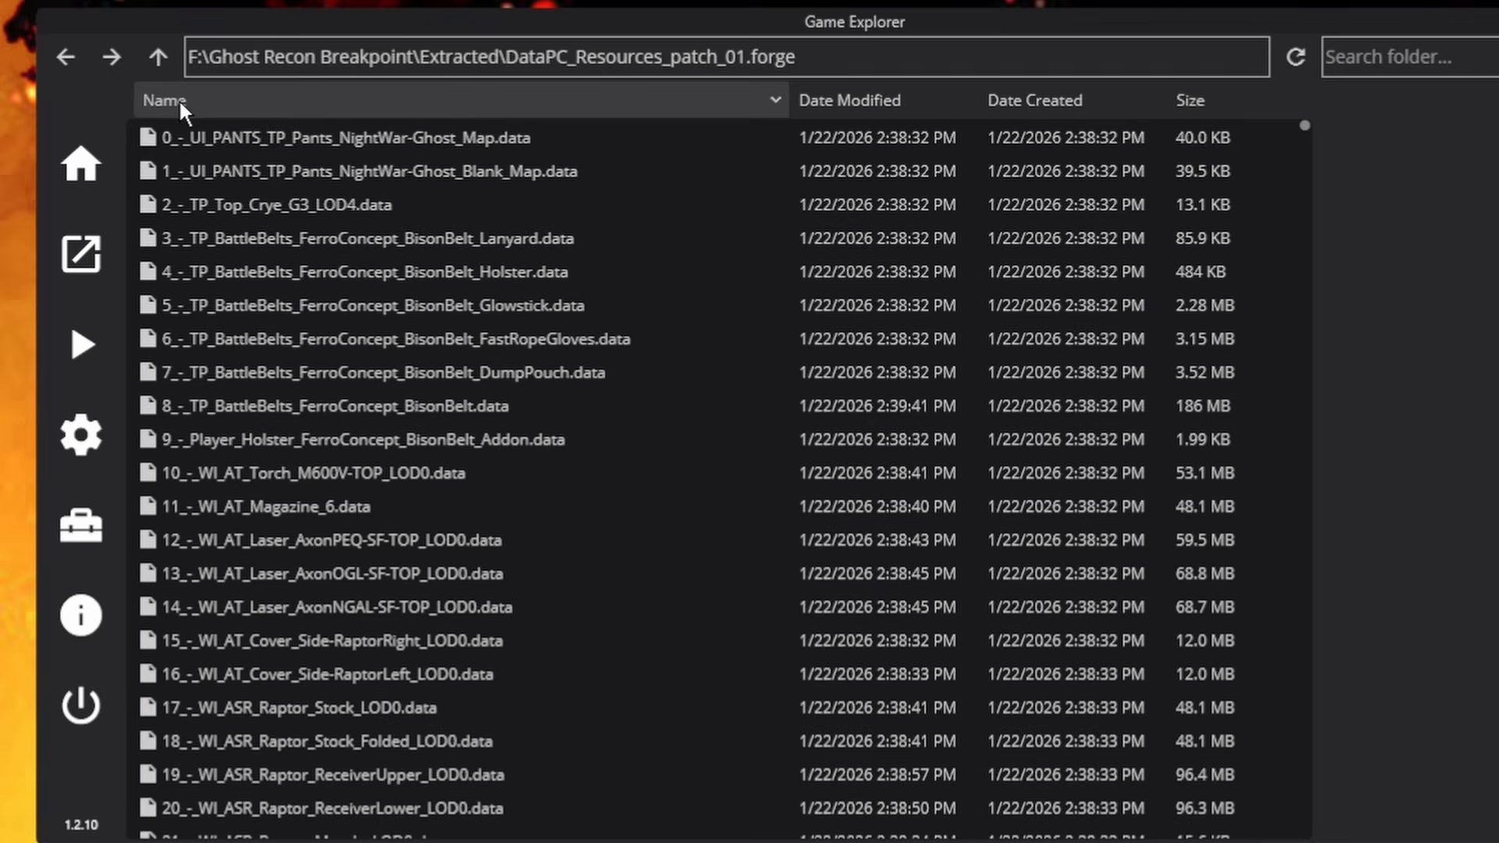
left_click(158, 56)
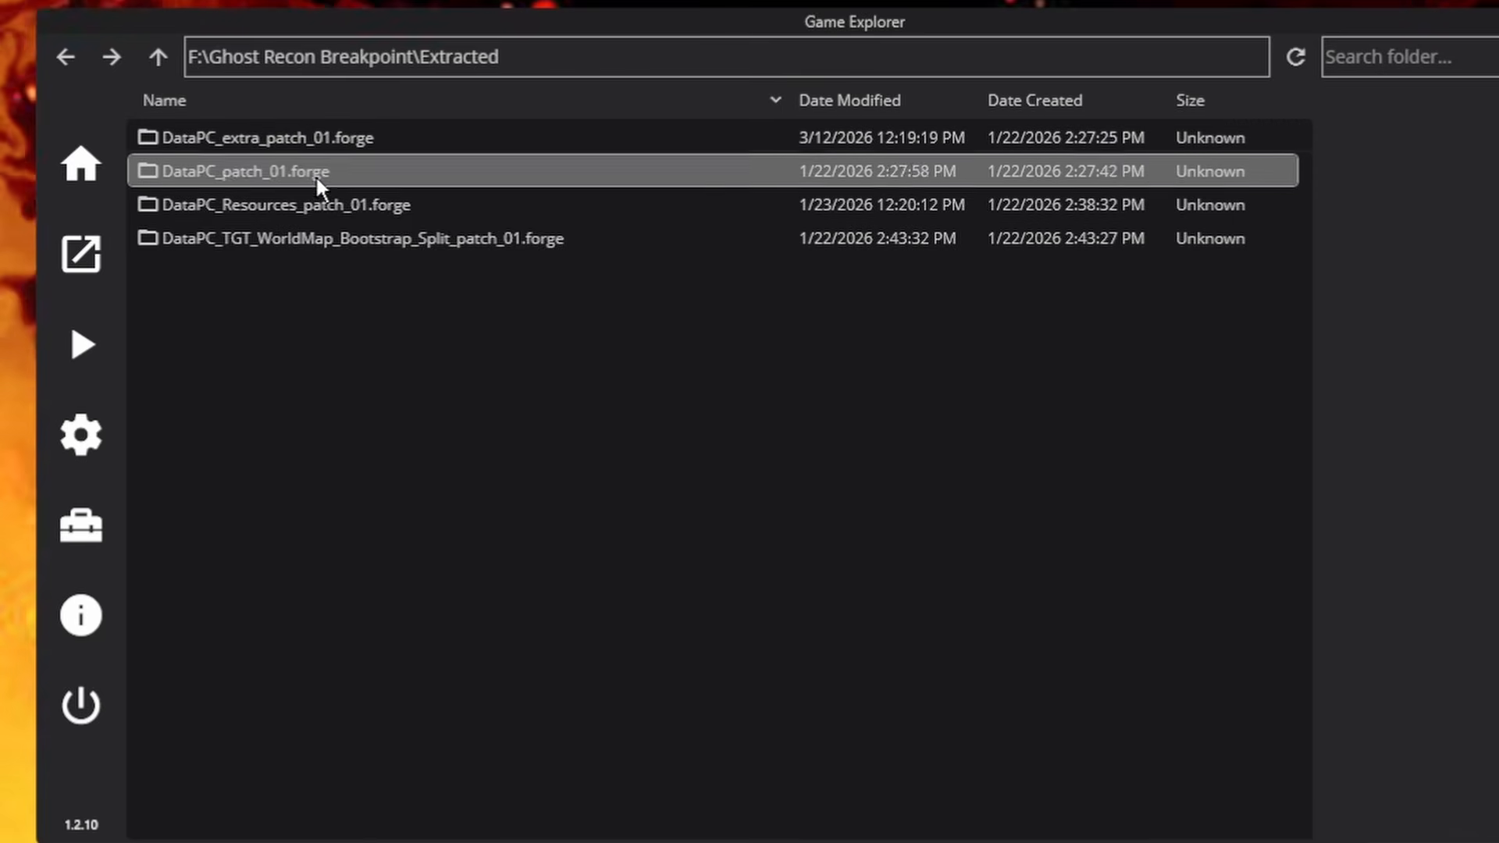
left_click(320, 209)
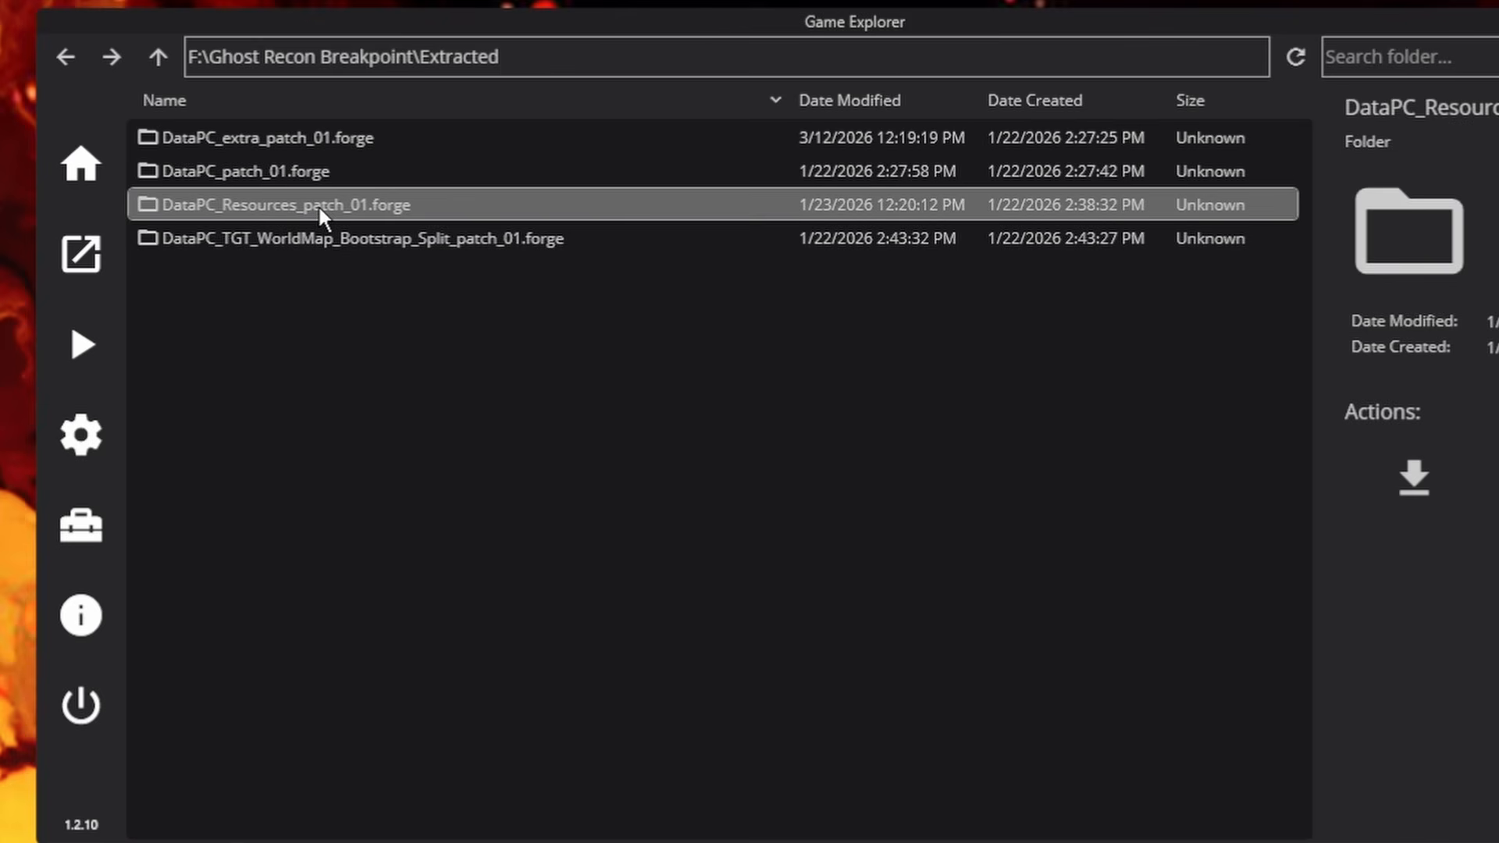
right_click(453, 206)
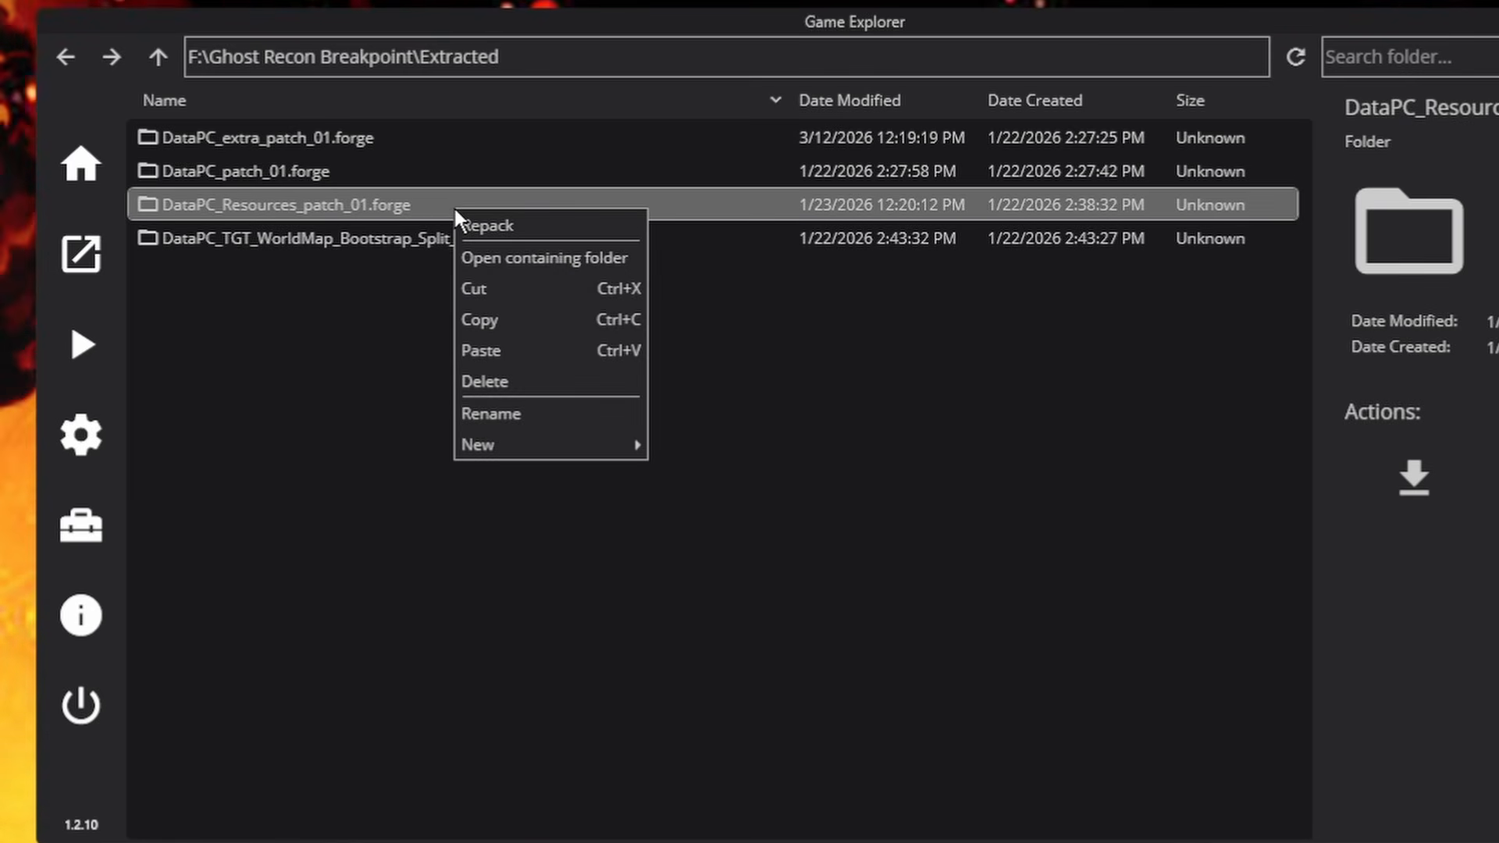
left_click(525, 224)
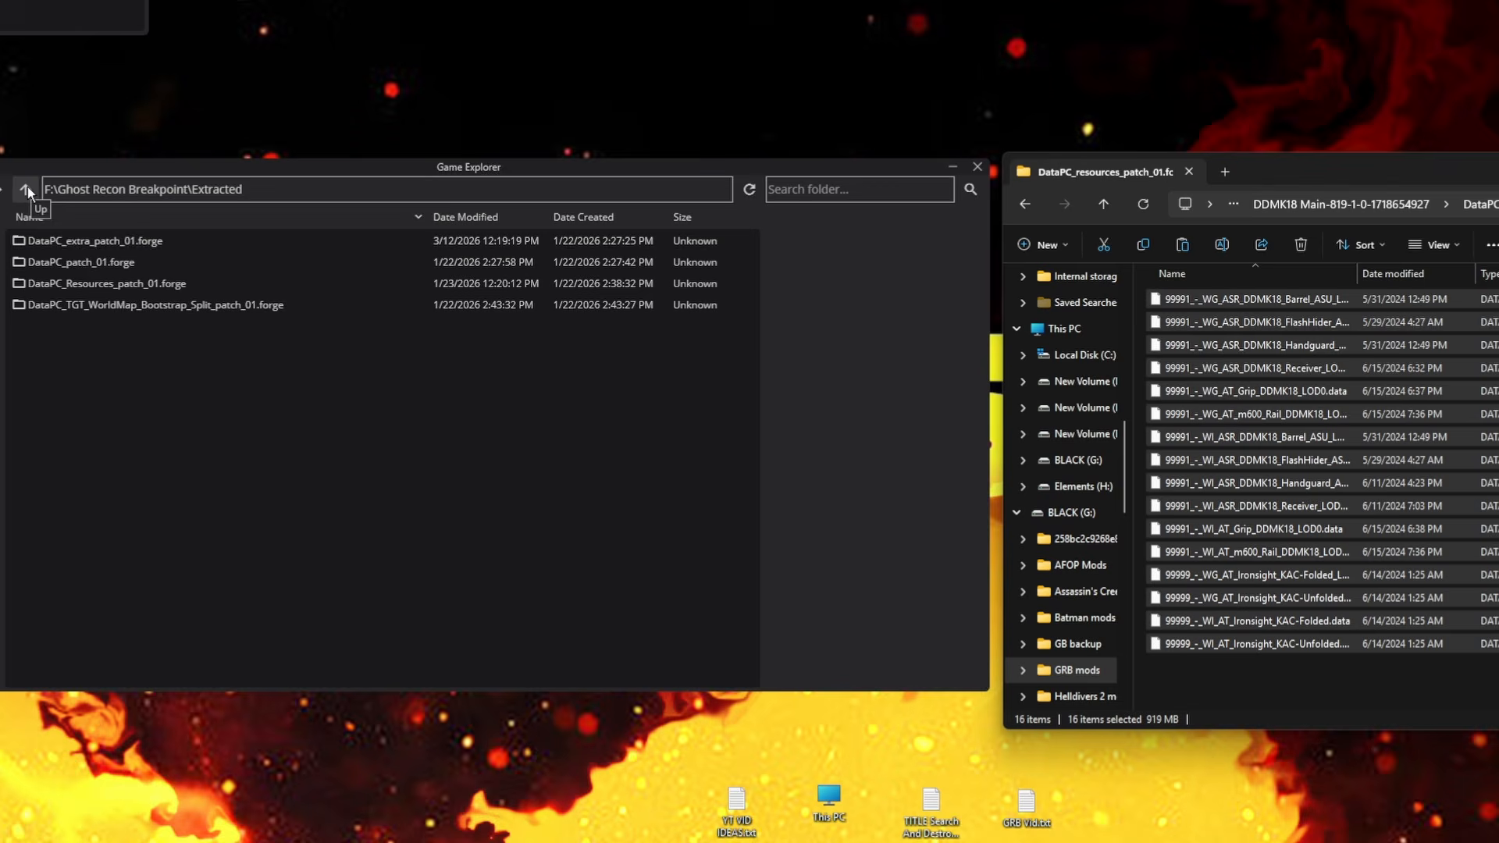
- Return to the main Ghost Recon Breakpoint folder and close the Game Explorer
left_click(363, 634)
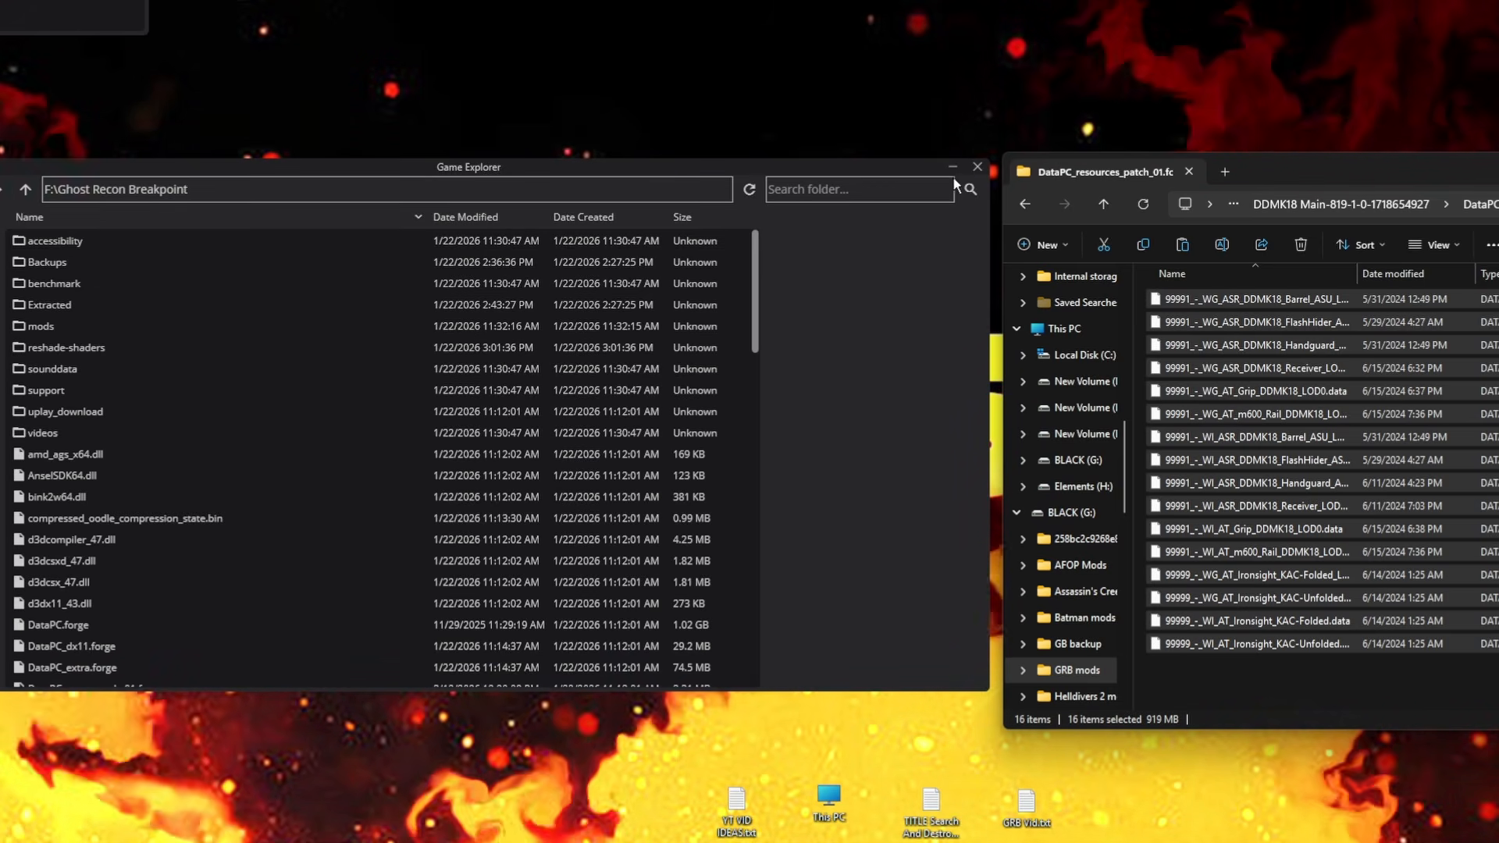
left_click(977, 166)
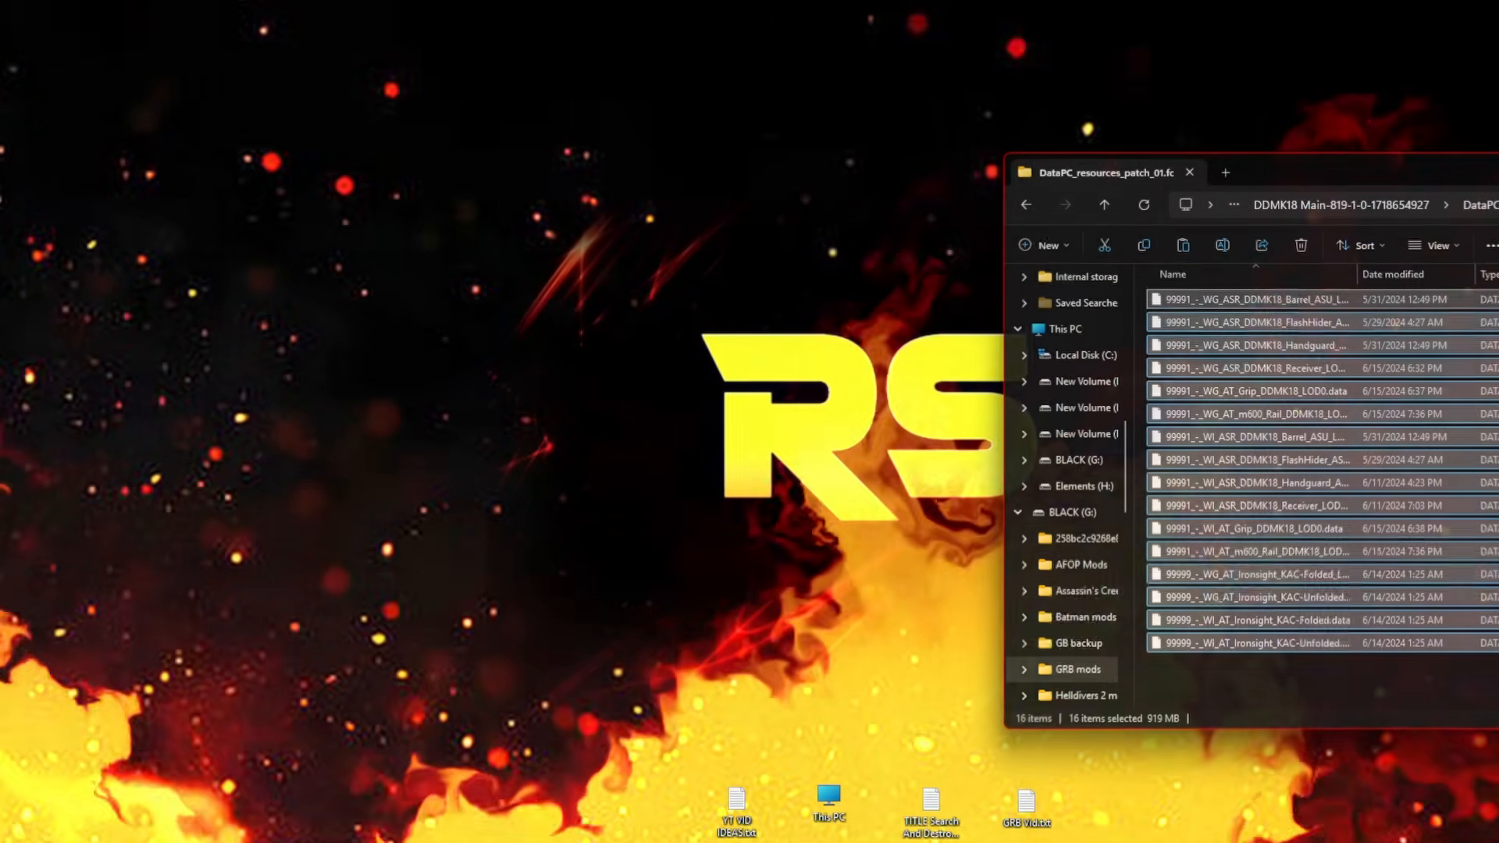